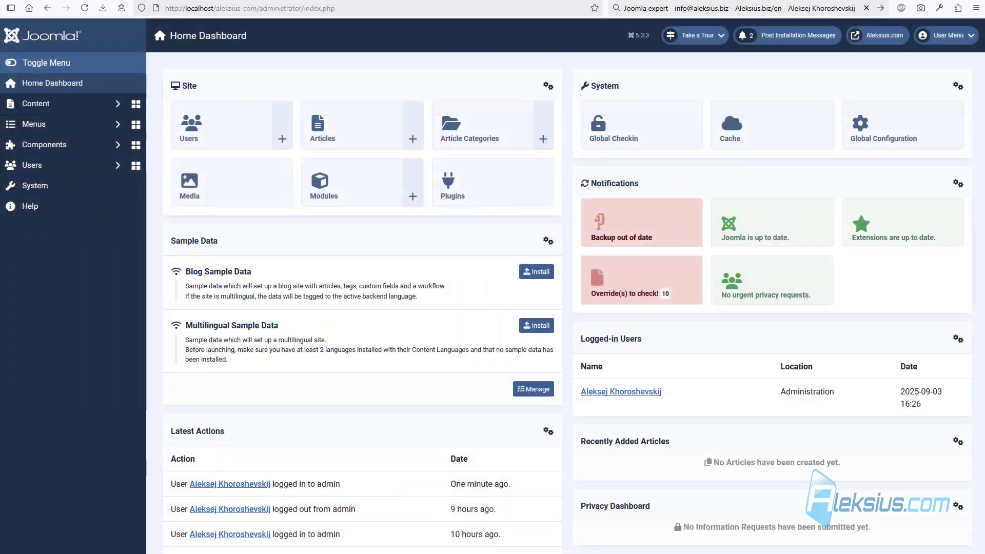
Open the server settings of the global configuration and set the Mailer to SMTP.
click(884, 125)
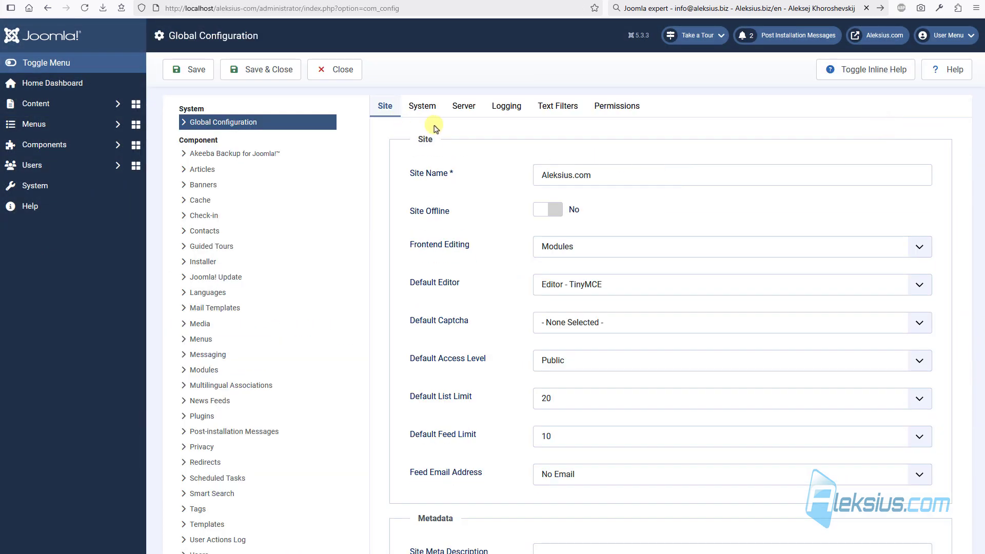
click(468, 108)
scroll(633, 164, down, 10)
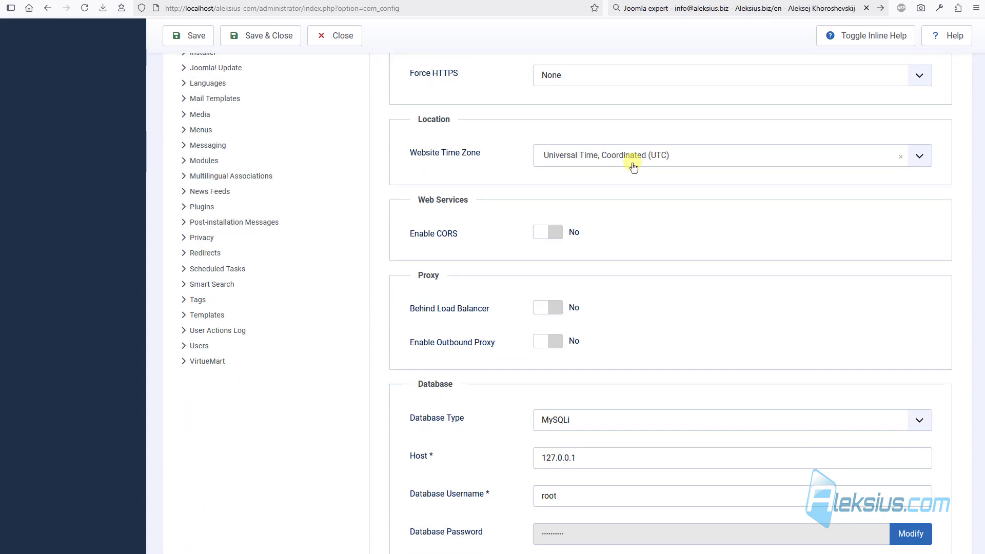
scroll(629, 167, down, 3)
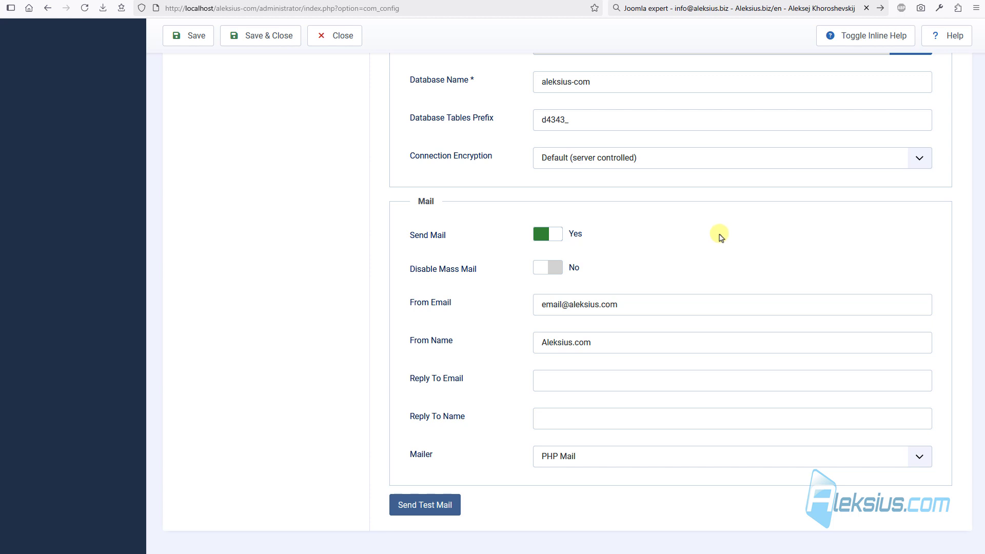
click(599, 456)
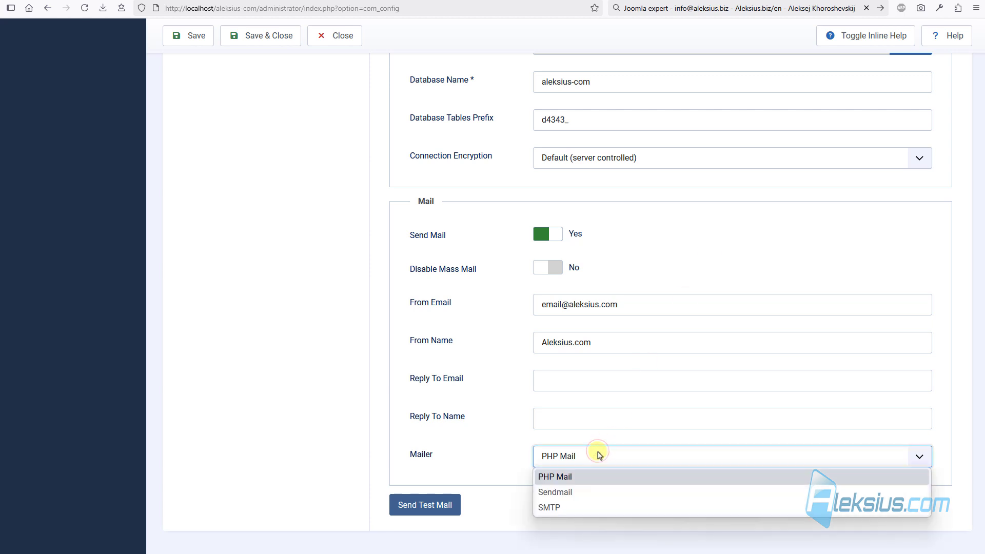
click(568, 507)
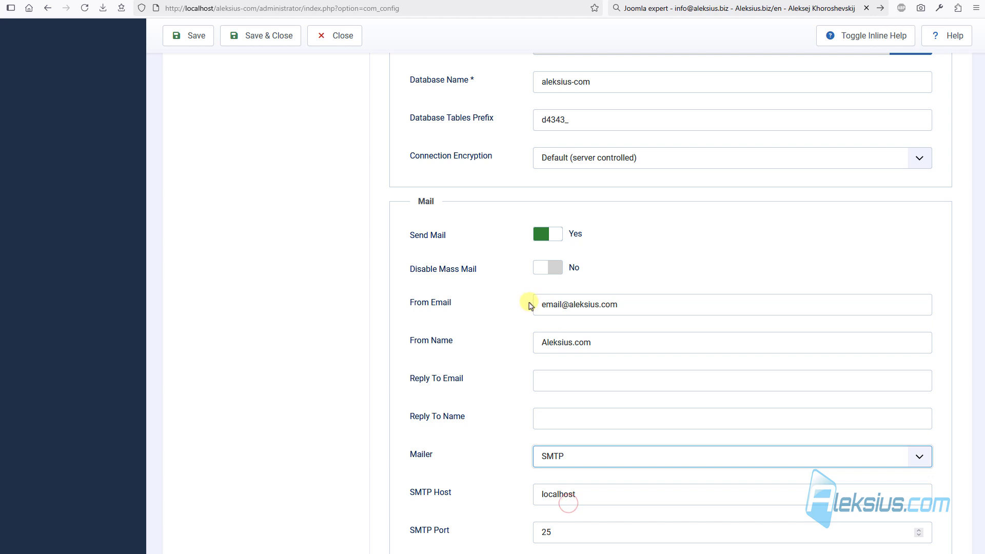
Replace the From Email in the mail settings with the site's no-reply address.
scroll(570, 333, down, 3)
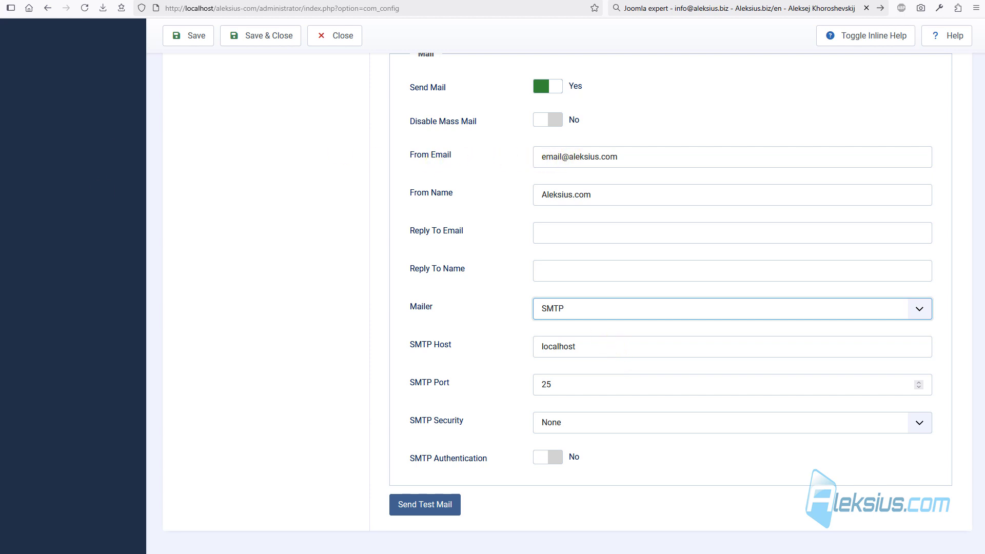
drag(657, 156, 455, 153)
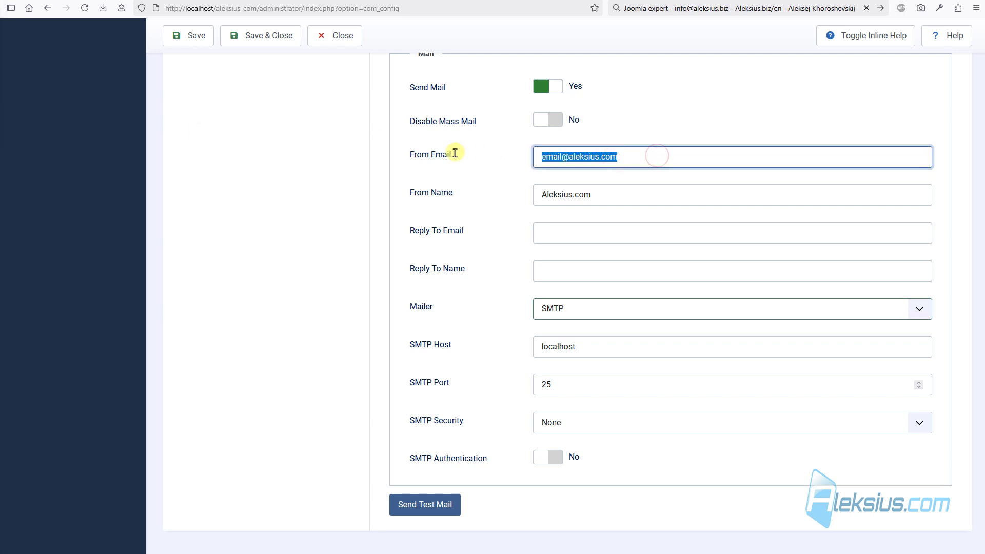
key(ctrl+v)
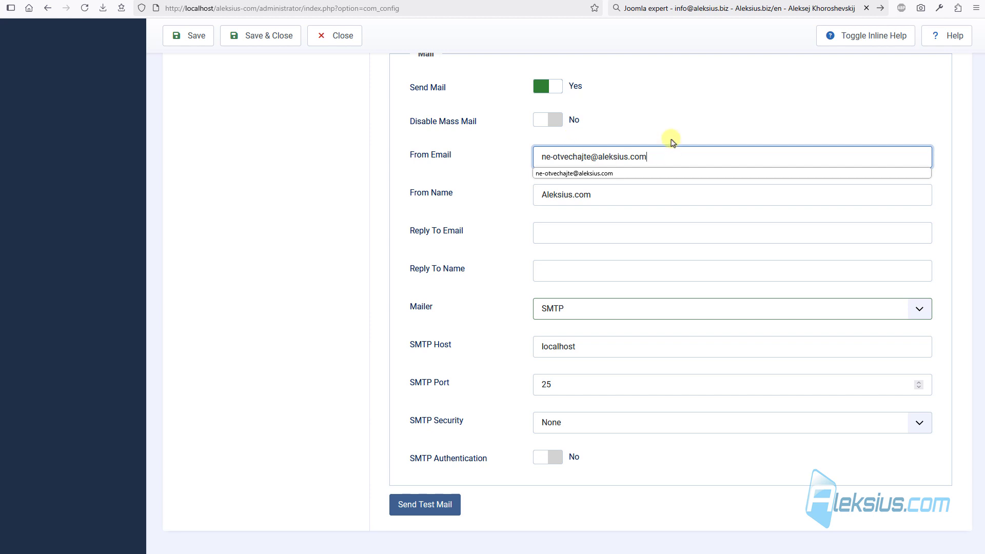
click(641, 131)
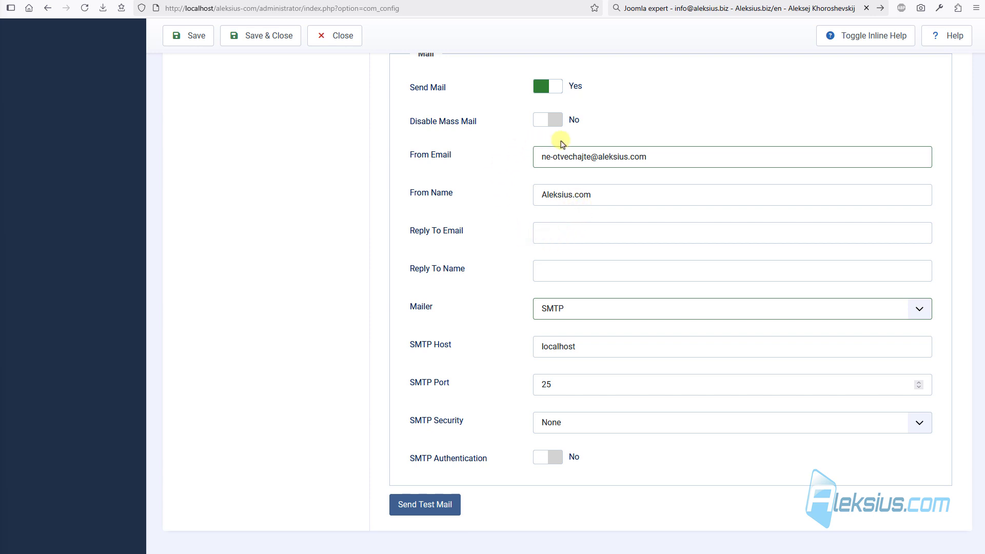
Set the Reply To Name to Aleksius.com and fill in the Reply To Email with the site's contact address.
click(553, 269)
text(Aleksius.com)
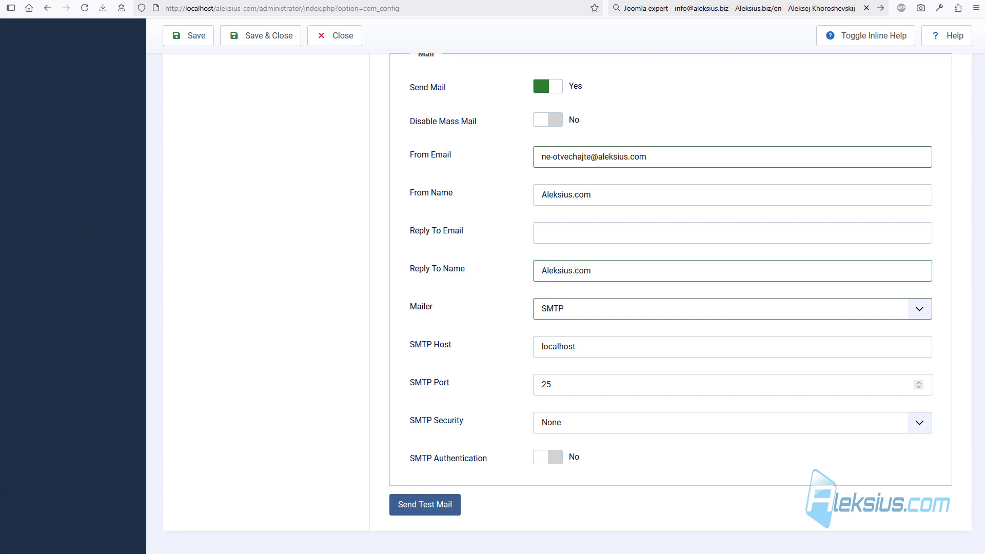
click(598, 236)
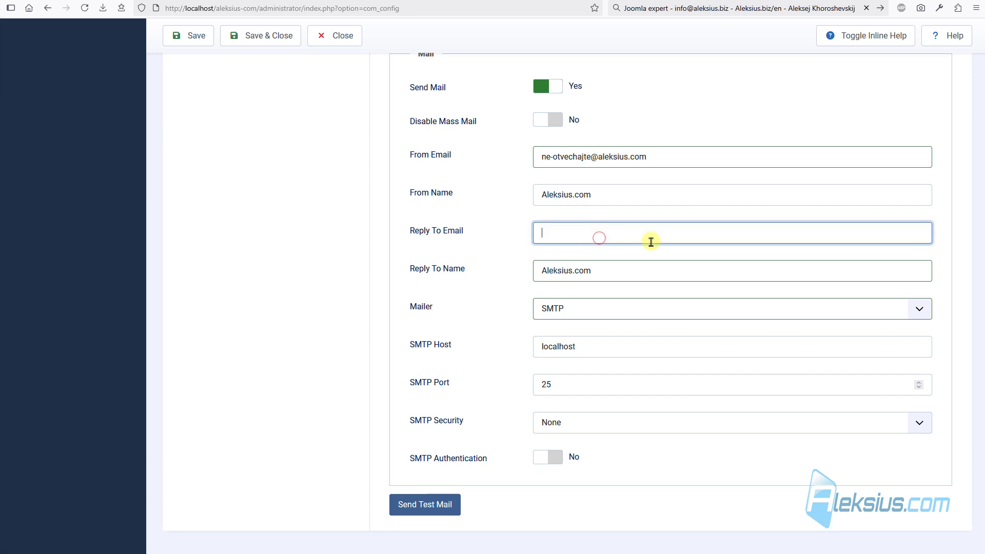
key(ctrl+v)
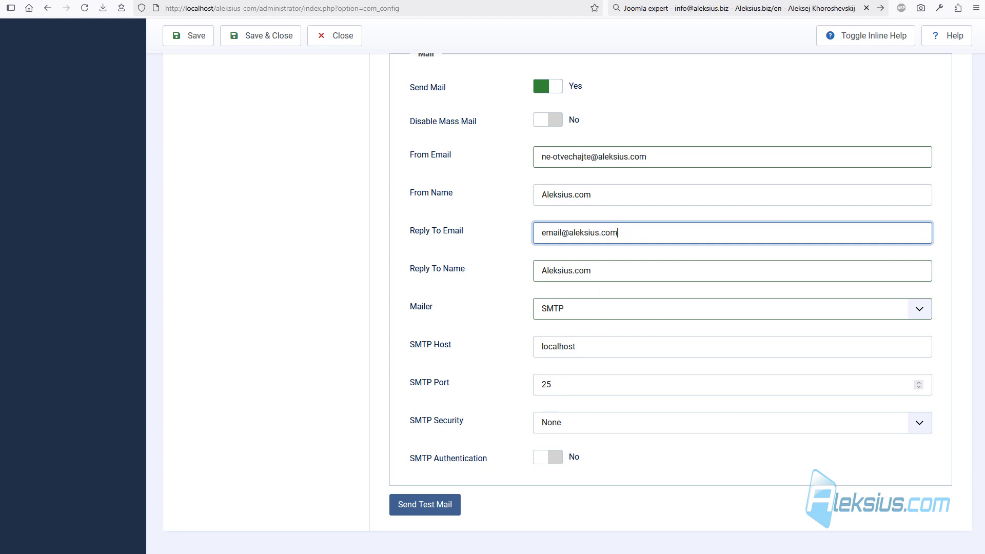
Set the SMTP Host to mail.adm.tools and the SMTP Port to 465.
click(612, 348)
key(ctrl+a)
text(mail.adm.tools)
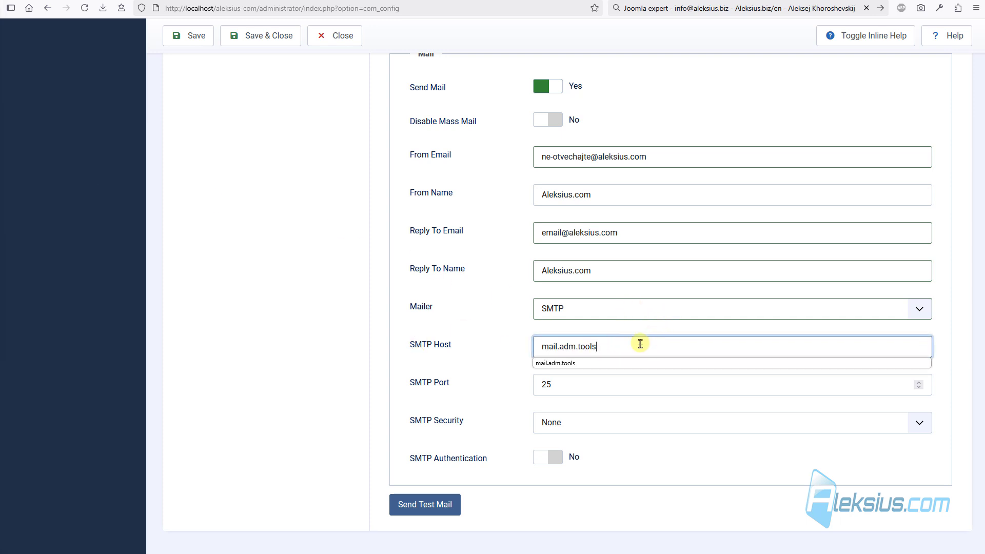
click(486, 344)
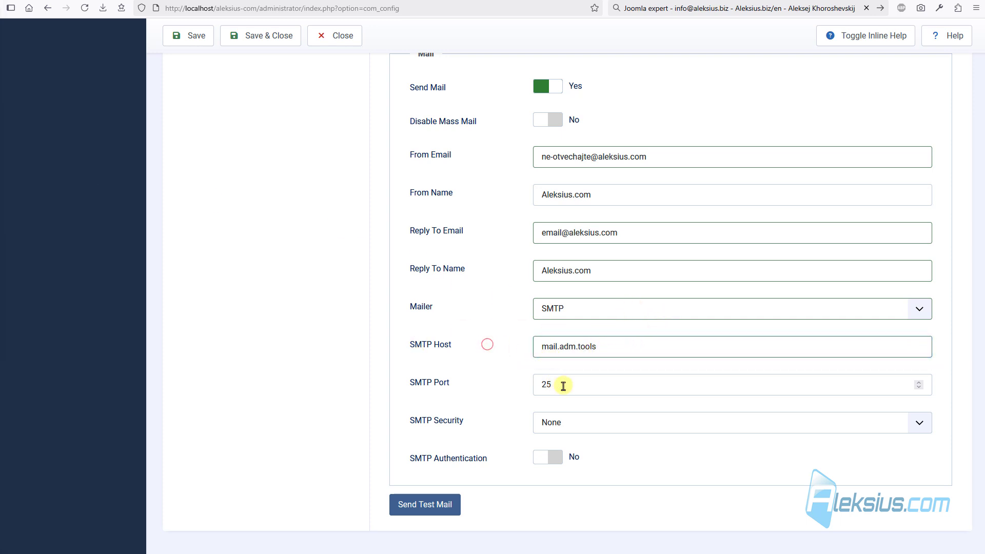
click(569, 381)
key(ctrl+a)
text(465)
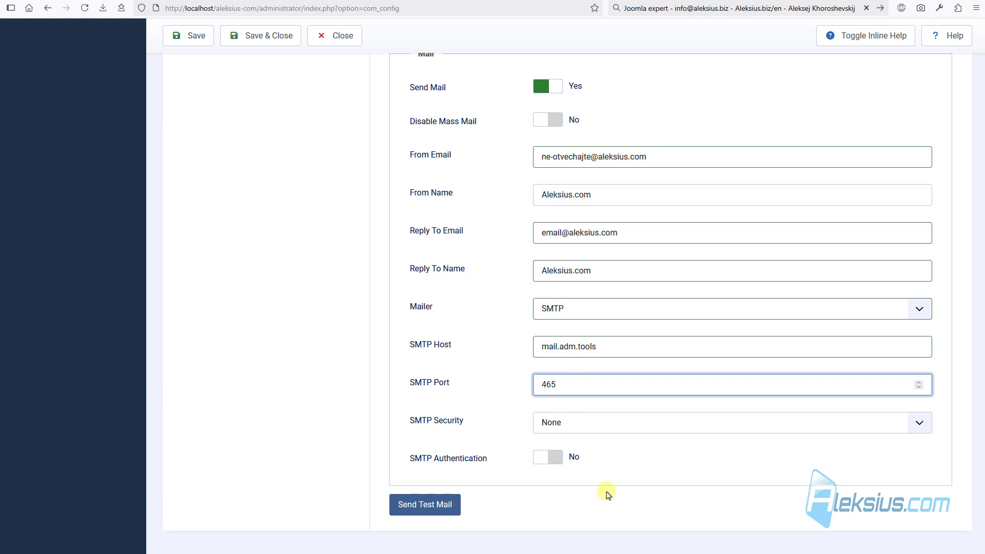
Set SMTP Security to SSL/TLS and enable SMTP Authentication.
click(568, 424)
click(595, 456)
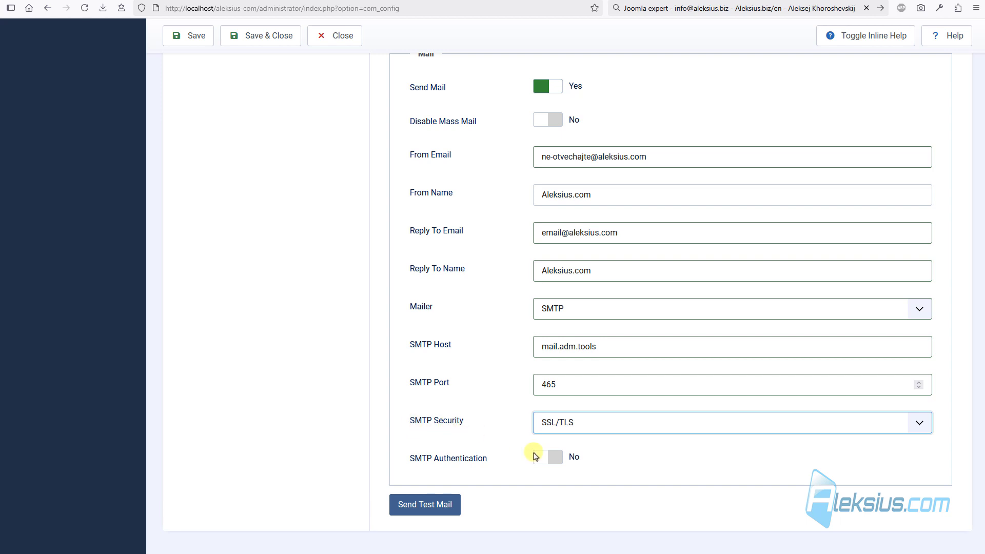
click(549, 457)
scroll(494, 428, down, 2)
scroll(494, 428, down, 1)
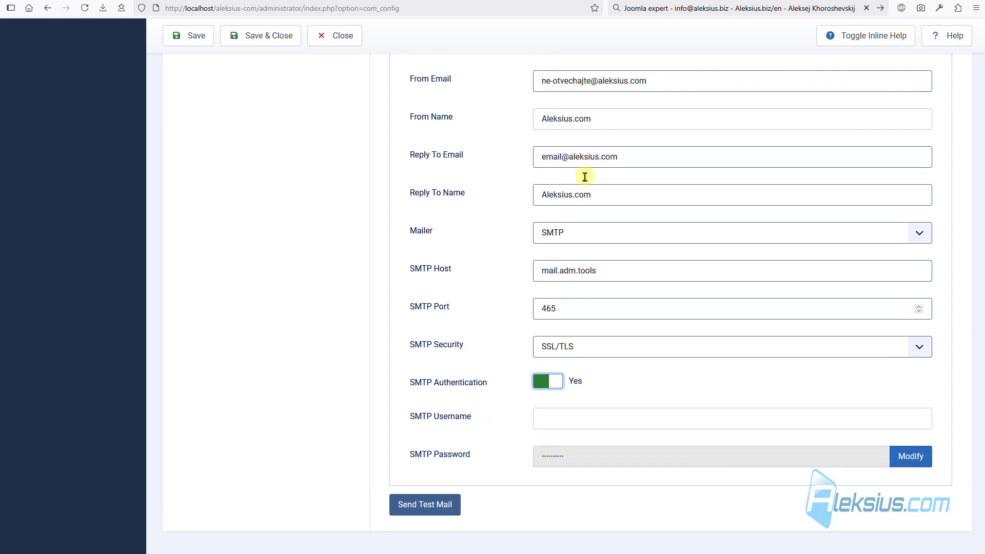
Copy the From Email address into the SMTP Username field.
triple_click(688, 81)
key(ctrl+c)
click(584, 417)
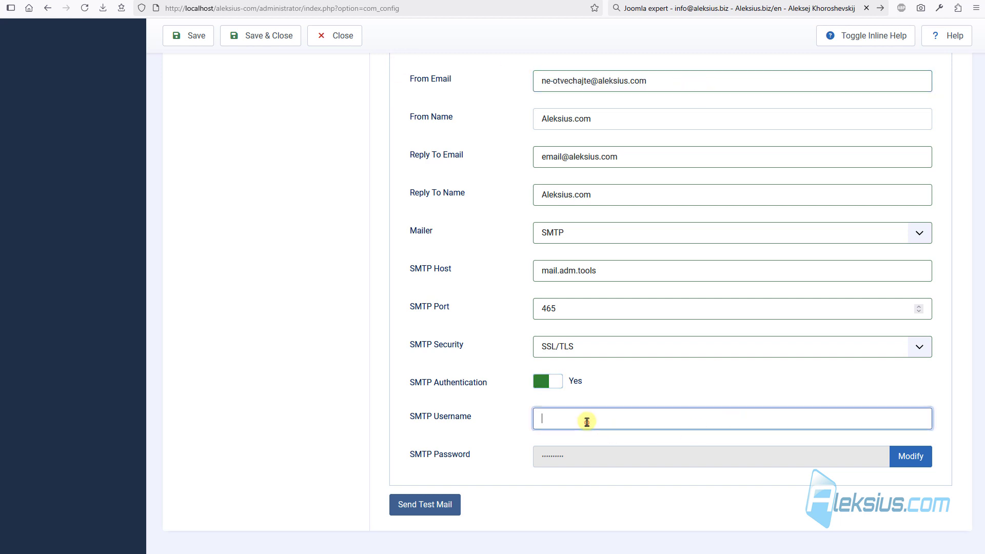
key(ctrl+v)
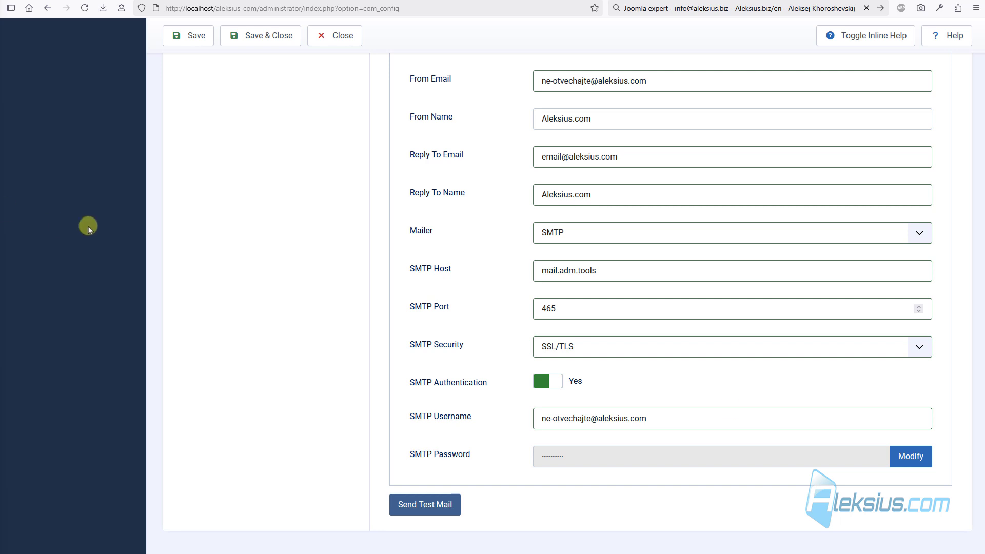
Enter the SMTP account password and save the configuration without storing the login in the browser.
click(884, 450)
click(598, 457)
key(Escape)
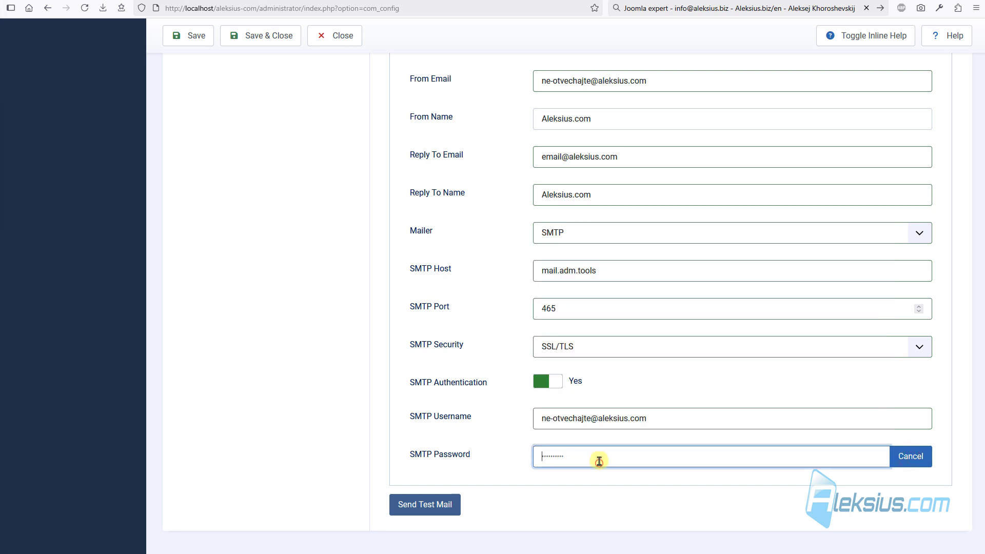
key(ctrl+v)
click(206, 41)
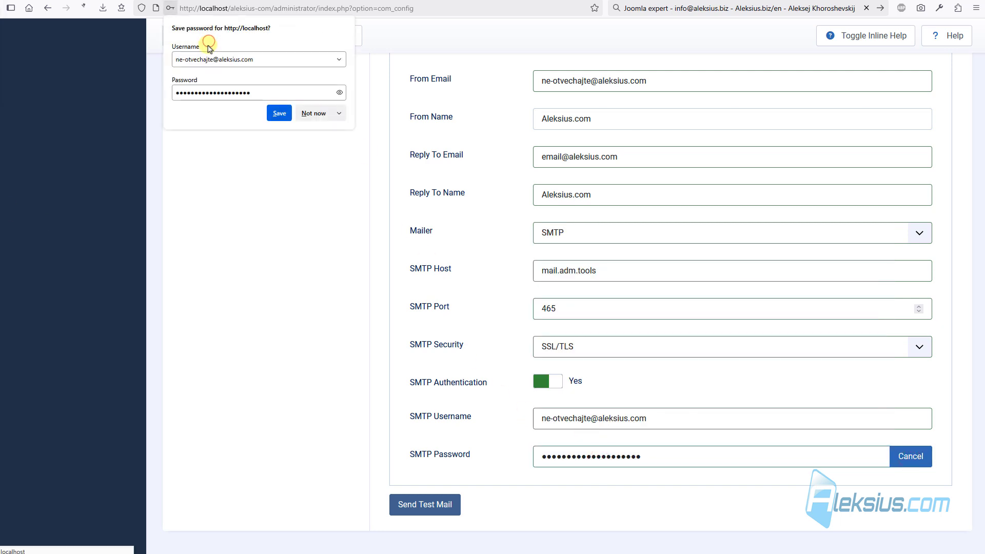
click(311, 113)
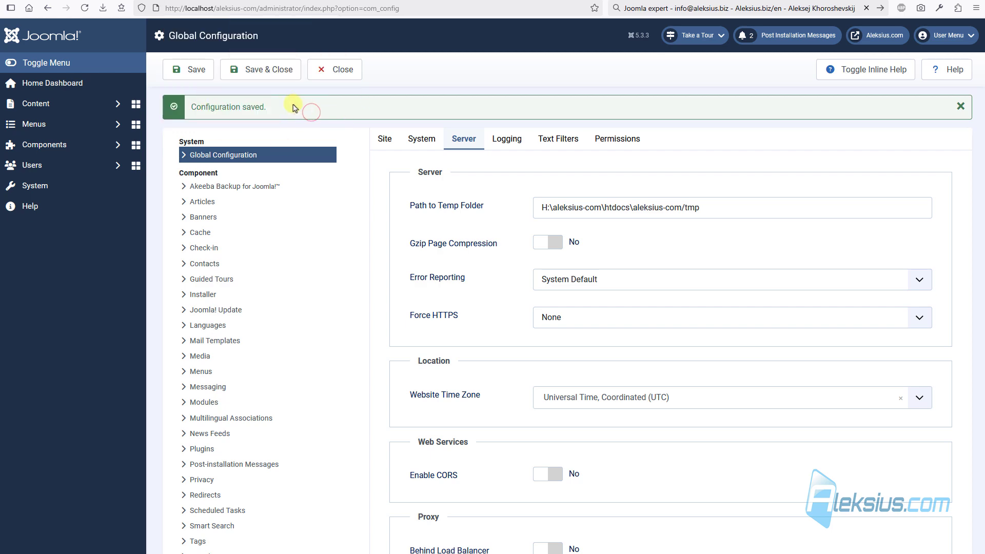
Send test mails from the mail settings of the local and live aleksius.com sites, and read the local site's result message.
scroll(585, 221, down, 10)
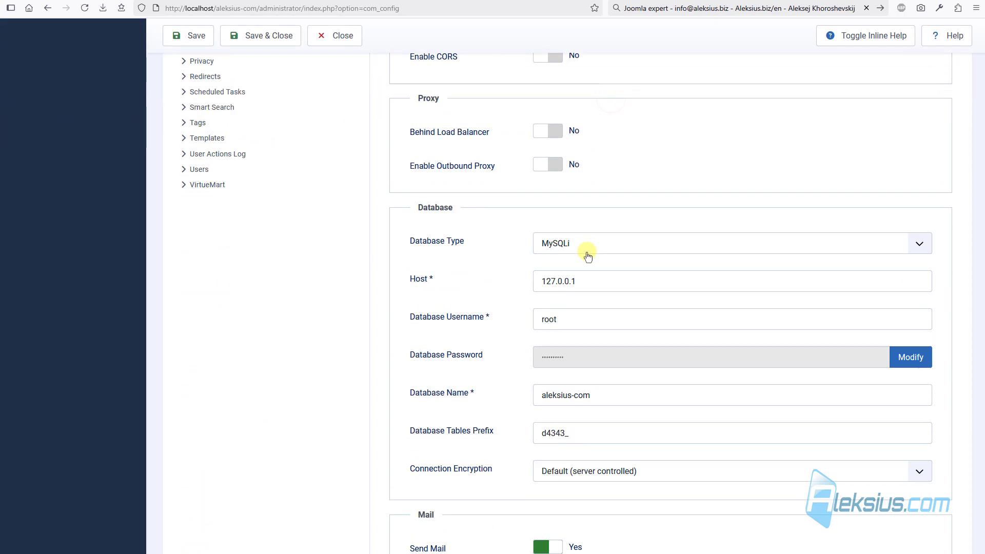
scroll(587, 359, down, 4)
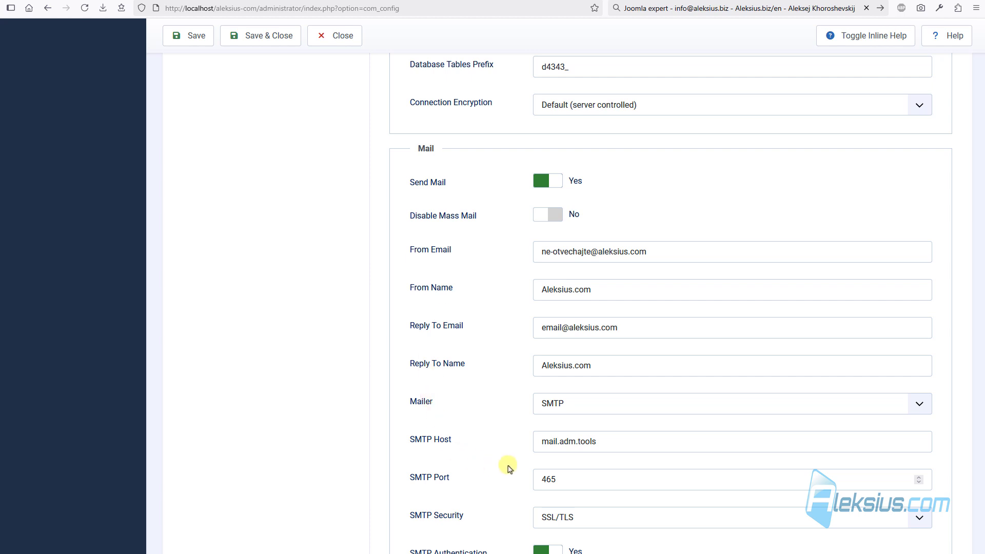
scroll(508, 464, down, 2)
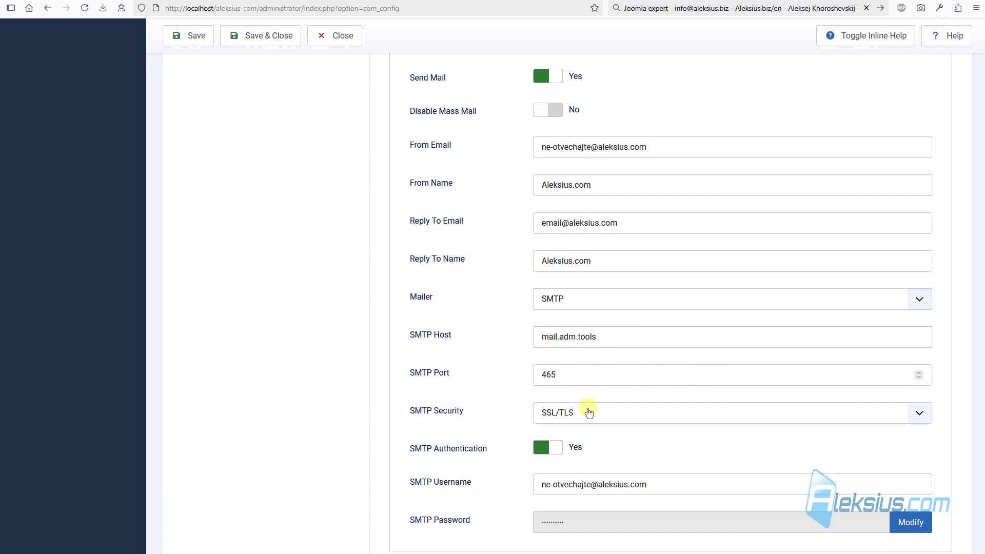
scroll(588, 412, down, 1)
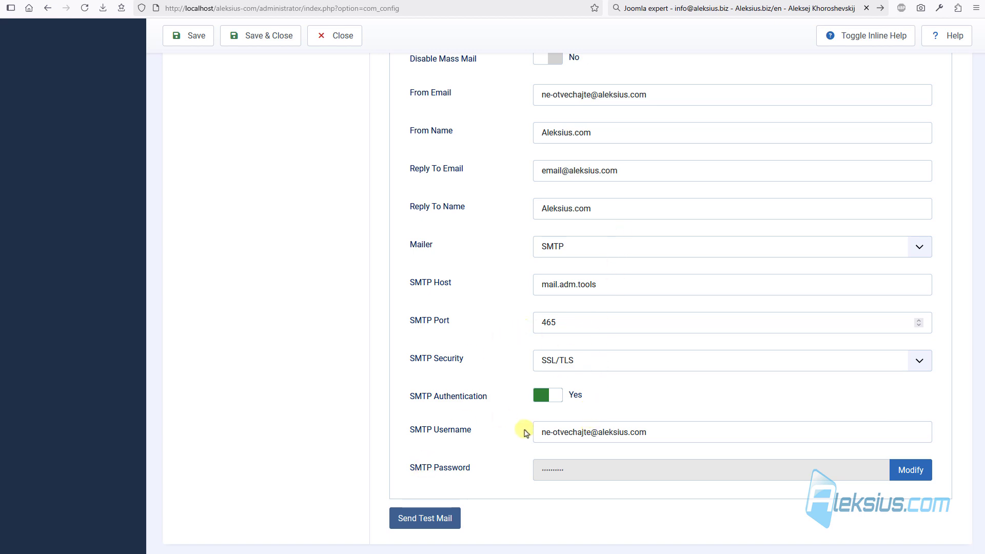
click(428, 520)
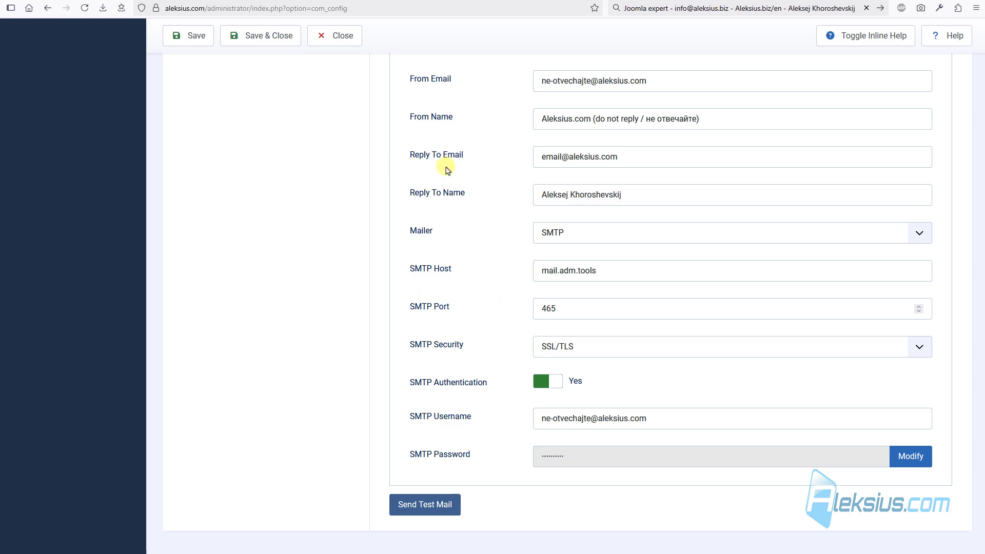
click(444, 515)
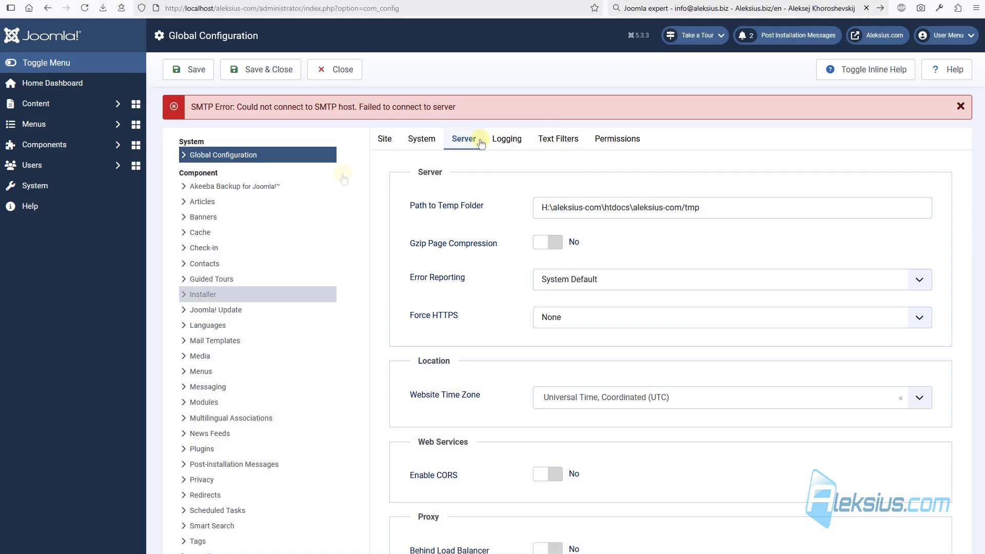
triple_click(431, 110)
click(532, 97)
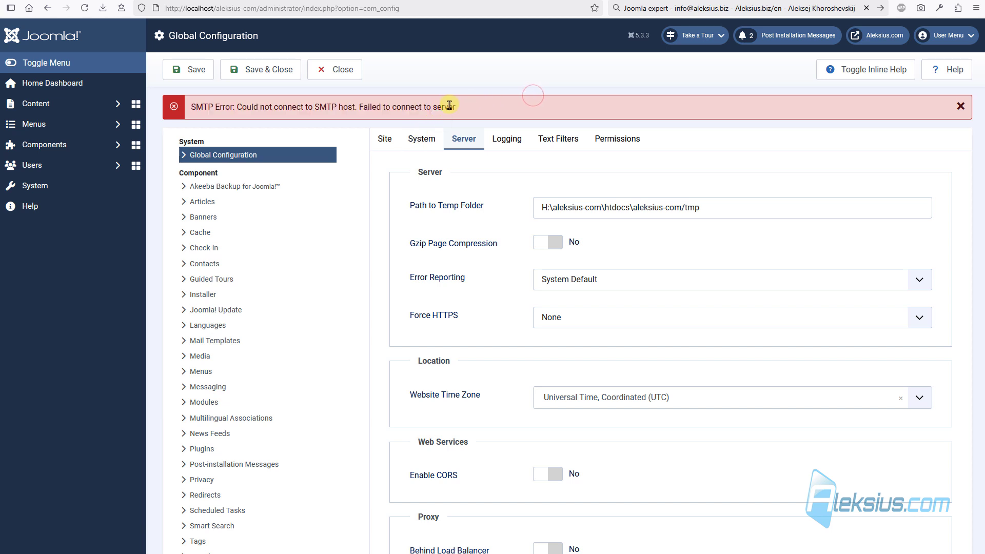
scroll(501, 222, down, 15)
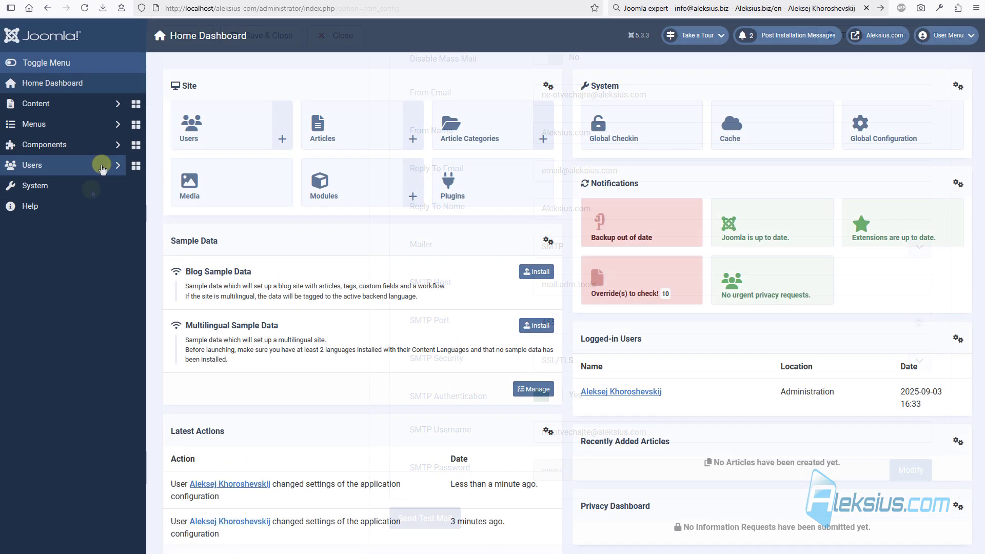
Open the Shop editing page of the VirtueMart component with its vendor details and expand the Shop section of the VirtueMart navigation.
click(102, 144)
click(105, 317)
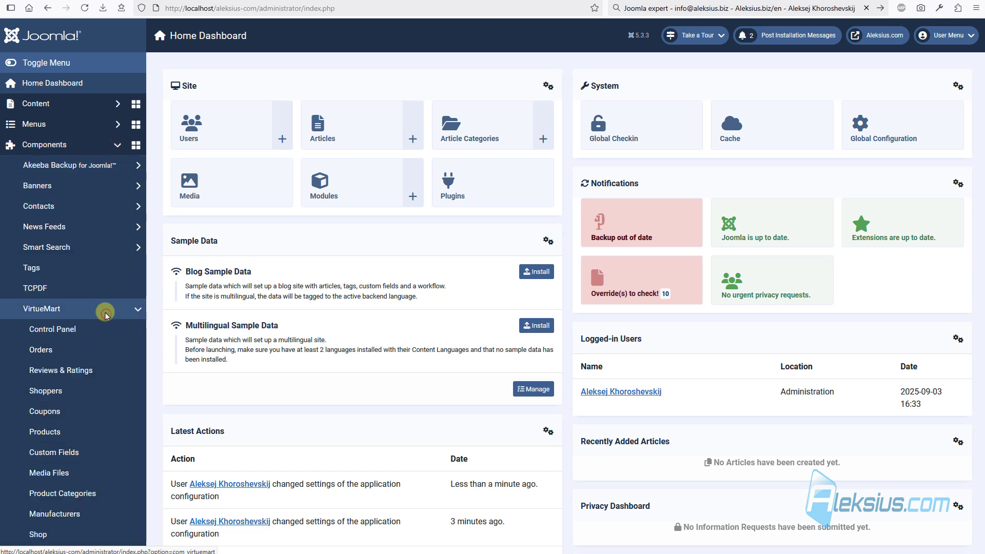
scroll(108, 332, down, 1)
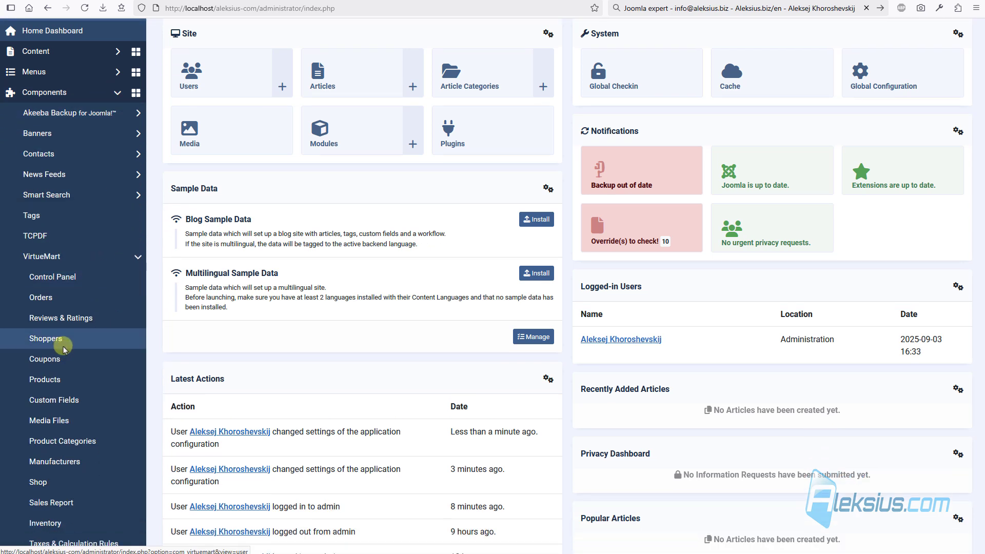
scroll(66, 341, down, 1)
click(101, 432)
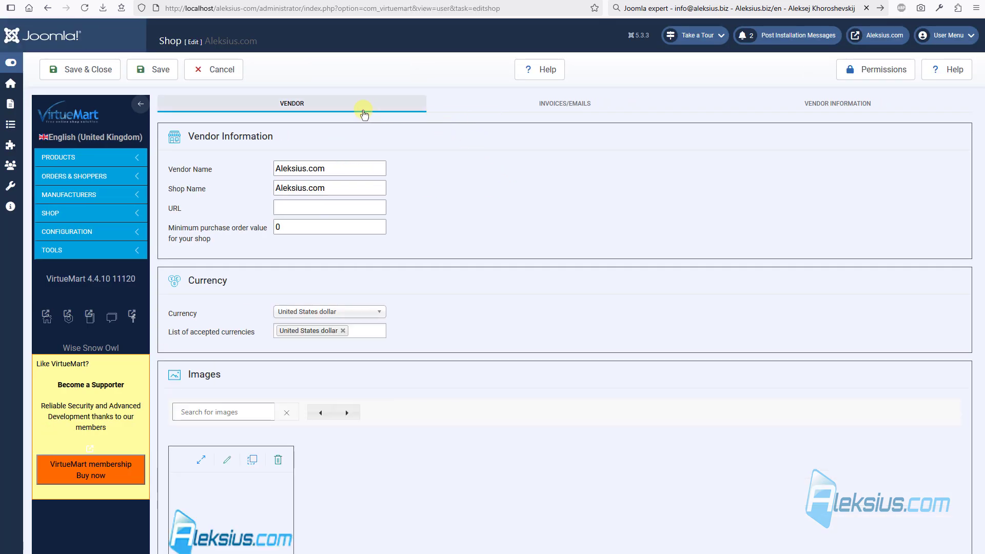
click(78, 215)
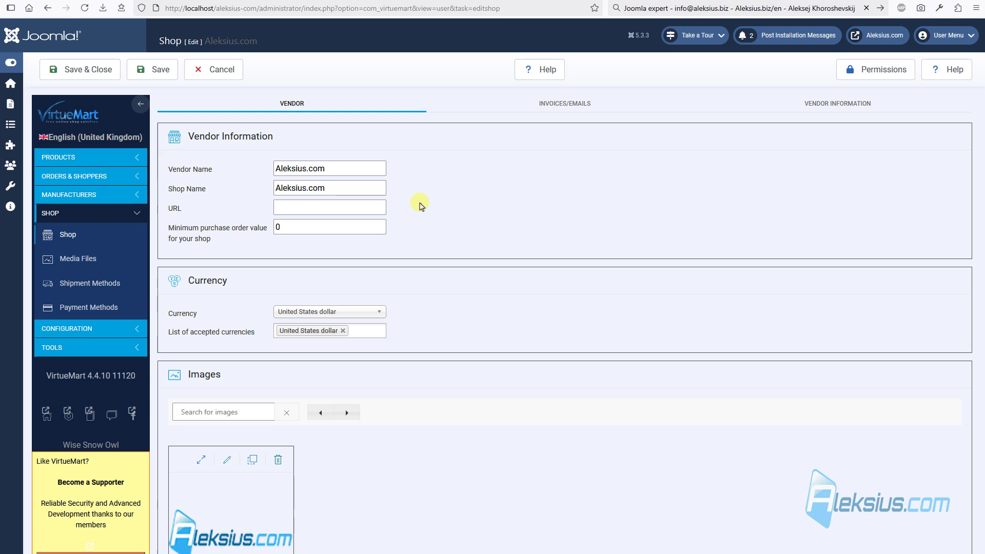
scroll(421, 205, down, 1)
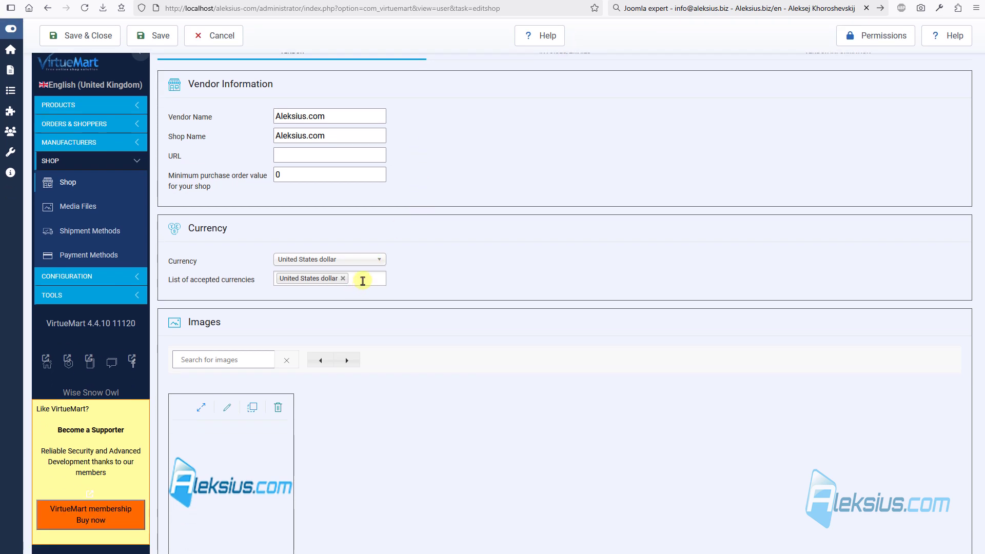
Add Euro to the shop's list of accepted currencies and save the shop settings.
click(365, 278)
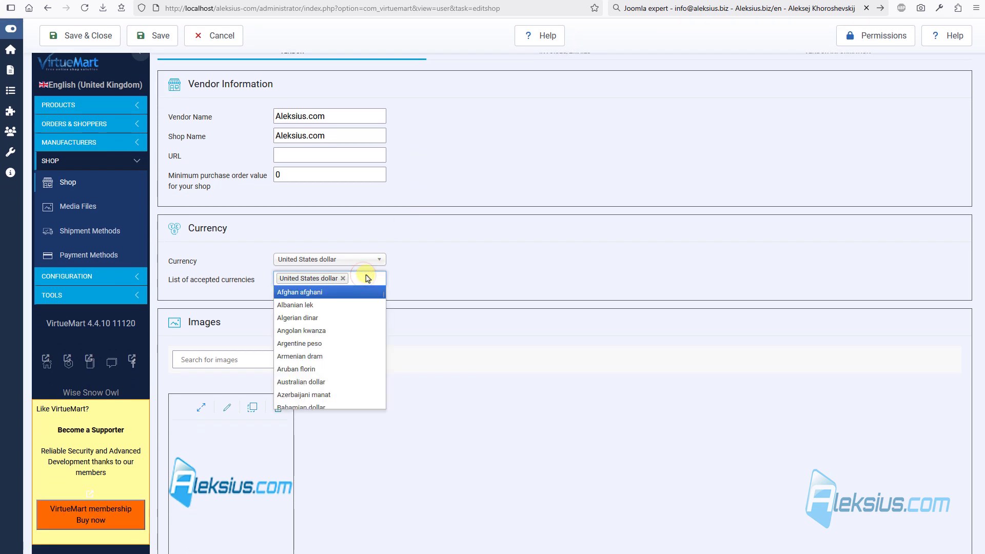
text(eur)
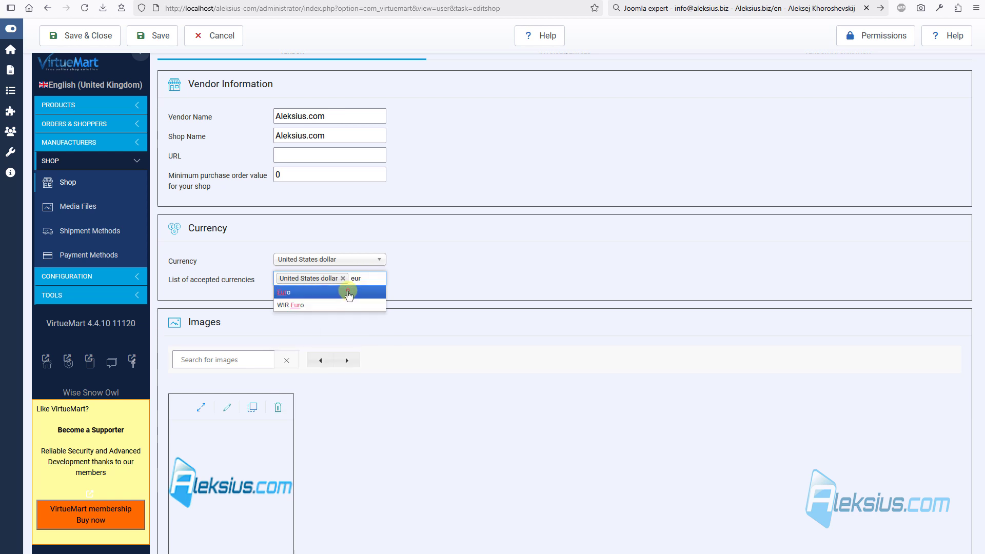
click(348, 291)
click(160, 35)
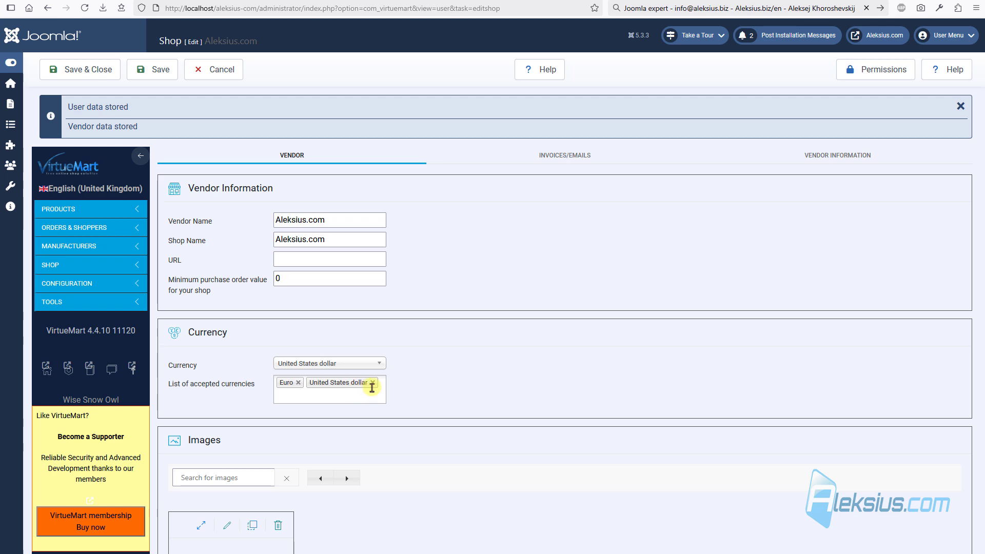
Paste the prepared store text headed "Aleksius.com – Your Online Fashion Destination" into the shop's Description and check it.
scroll(371, 387, down, 7)
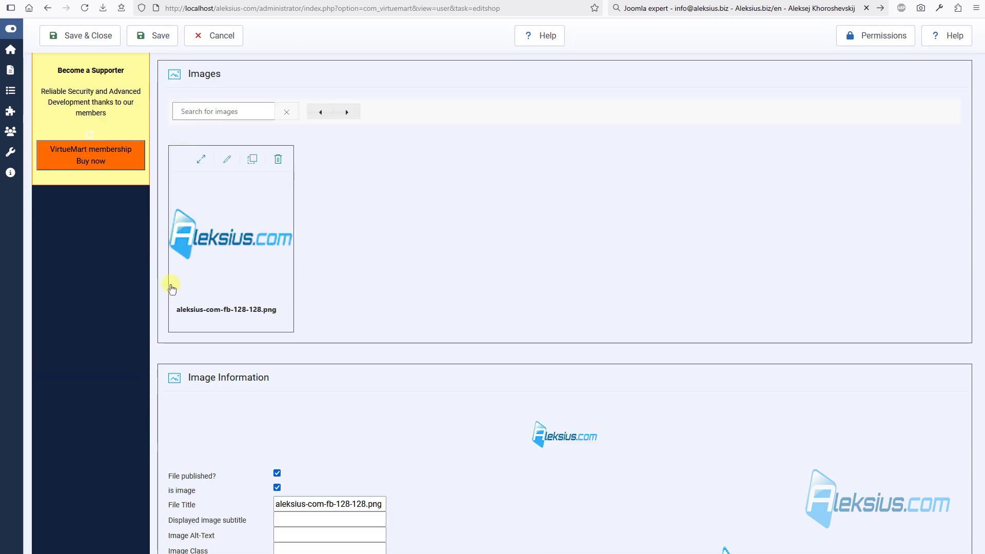
scroll(367, 201, down, 2)
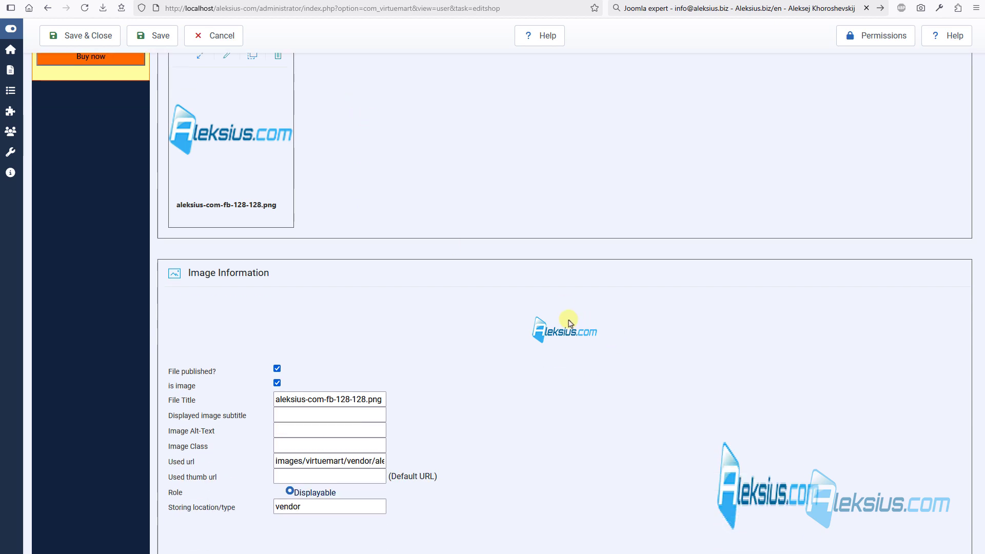
scroll(571, 327, up, 9)
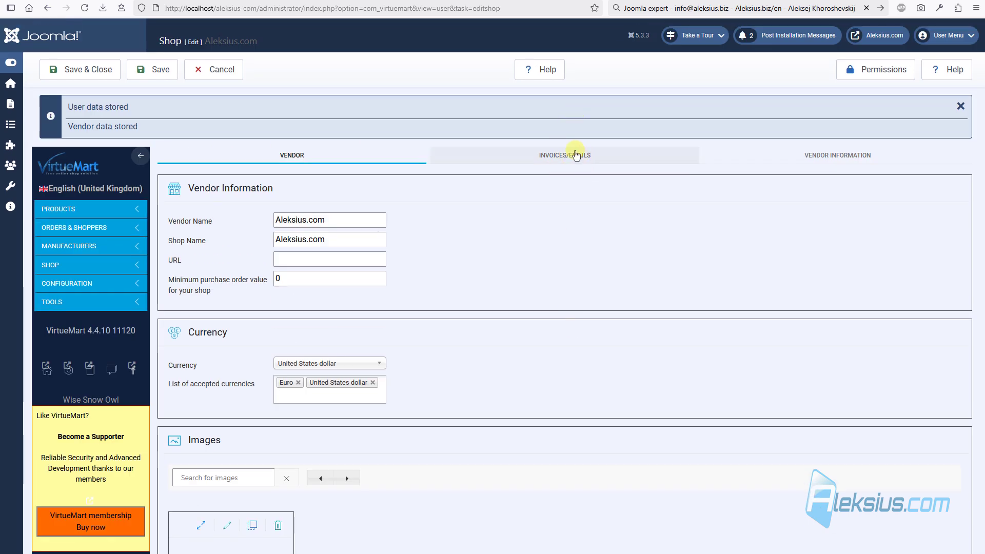
scroll(510, 304, down, 9)
scroll(515, 288, down, 7)
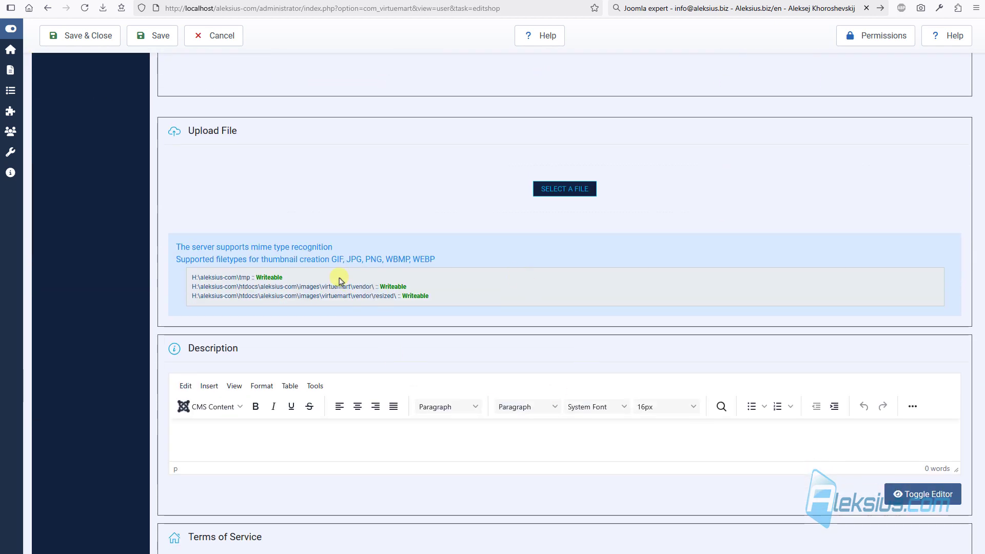
scroll(354, 378, down, 2)
click(249, 326)
key(ctrl+v)
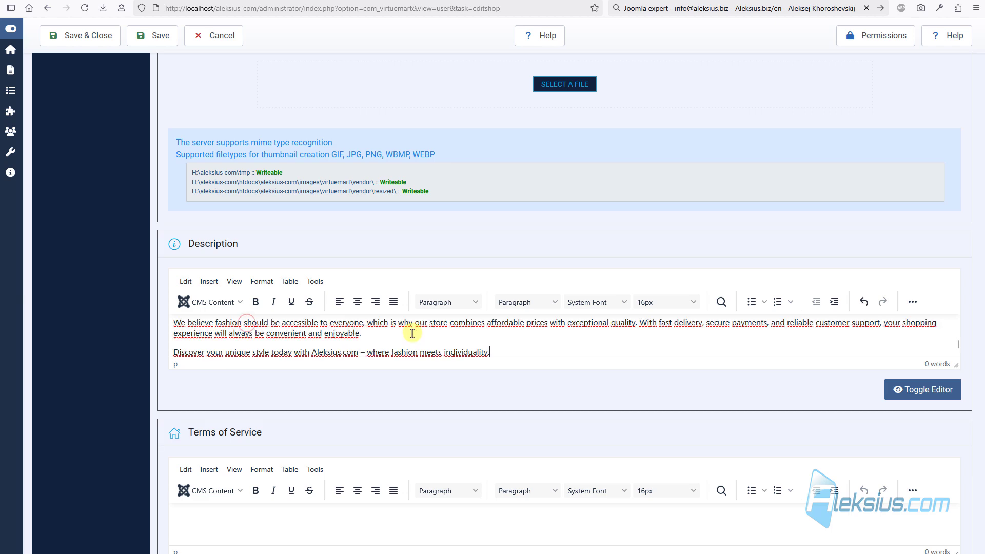
scroll(412, 336, up, 1)
scroll(412, 336, up, 3)
scroll(352, 242, down, 5)
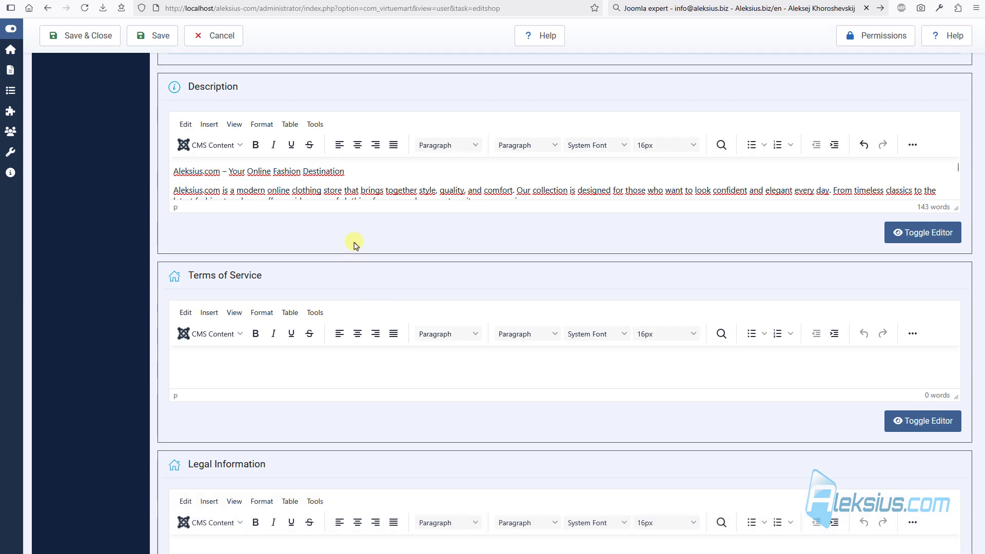
scroll(337, 177, down, 3)
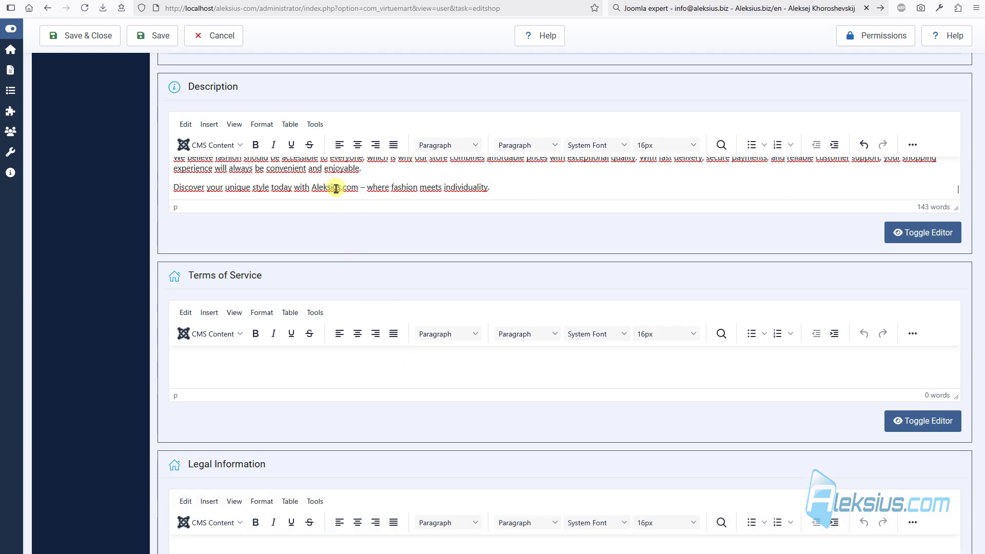
Paste the prepared terms text, ending with the contact information section, into the shop's Terms of Service.
scroll(352, 248, down, 2)
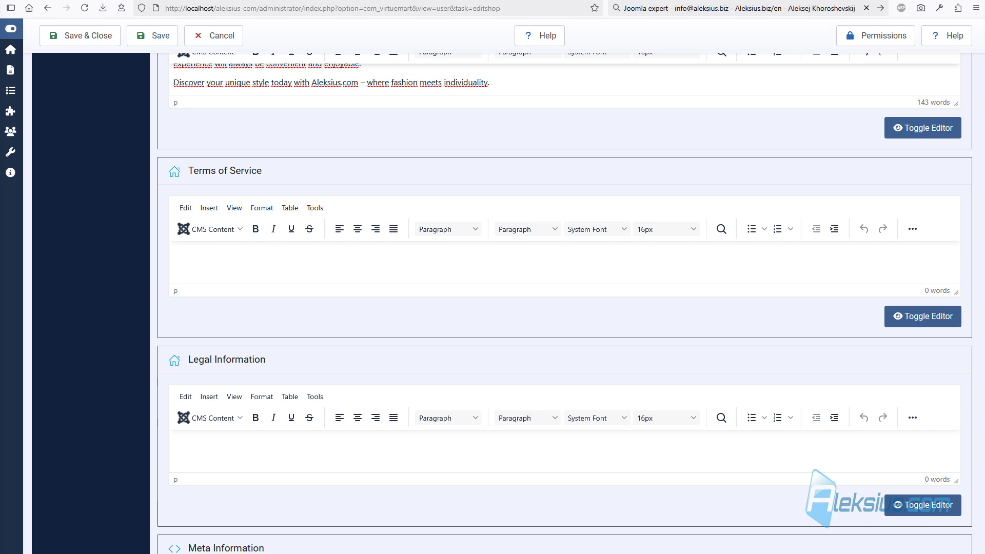
click(281, 272)
key(ctrl+v)
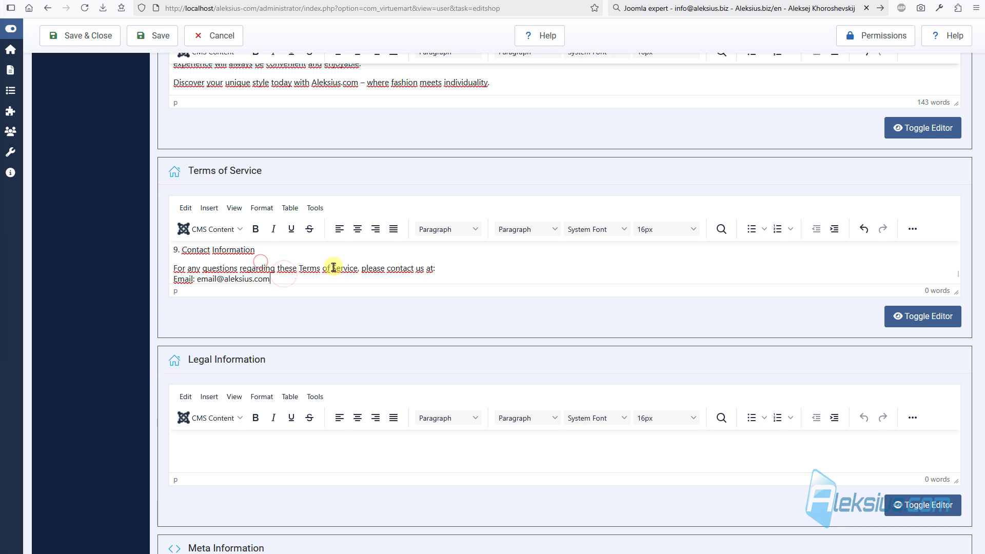
Paste the prepared Privacy Policy text into the shop's Legal Information and save the shop settings.
scroll(348, 359, down, 3)
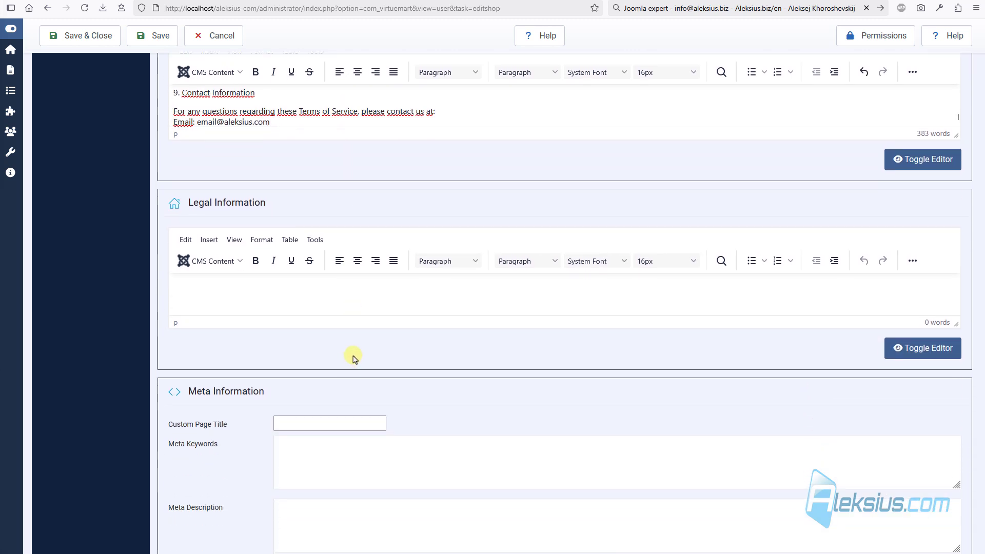
click(249, 294)
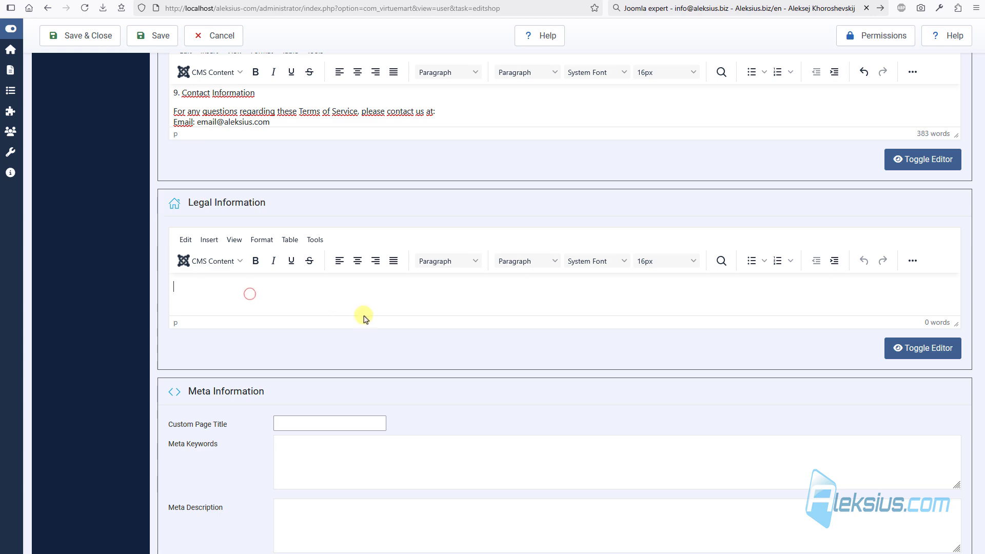
key(ctrl+v)
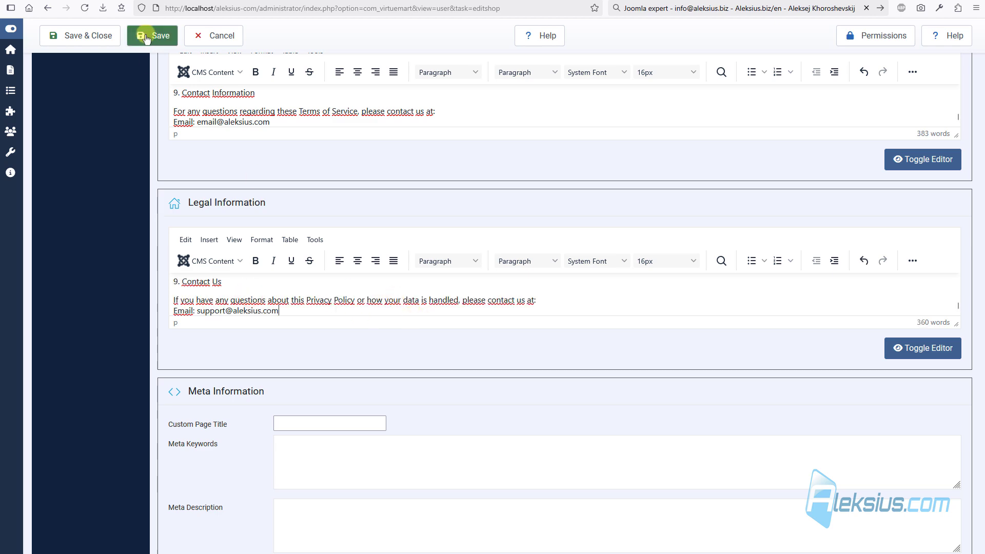
click(147, 36)
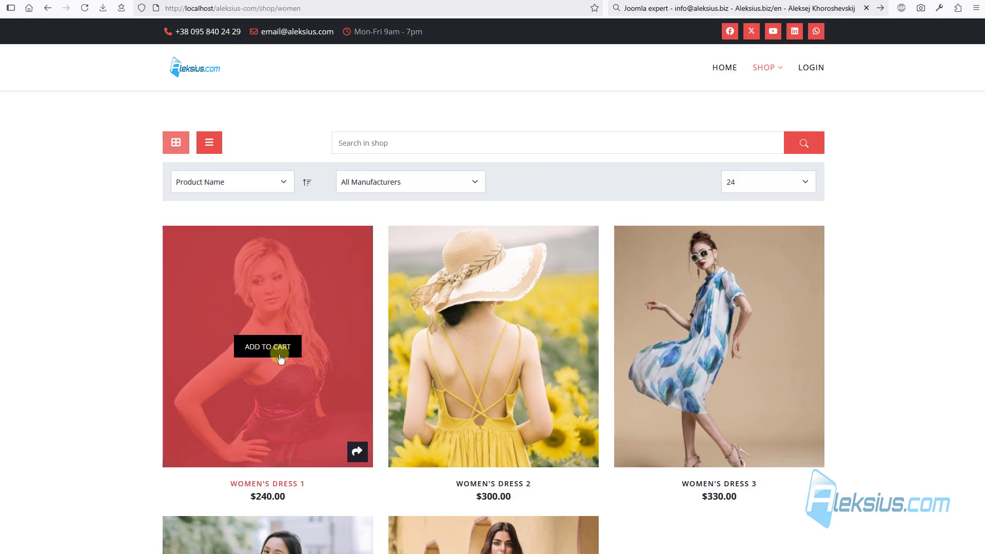
On the storefront's women's category page, add Women's dress 1 to the cart and show the cart.
click(277, 353)
click(626, 391)
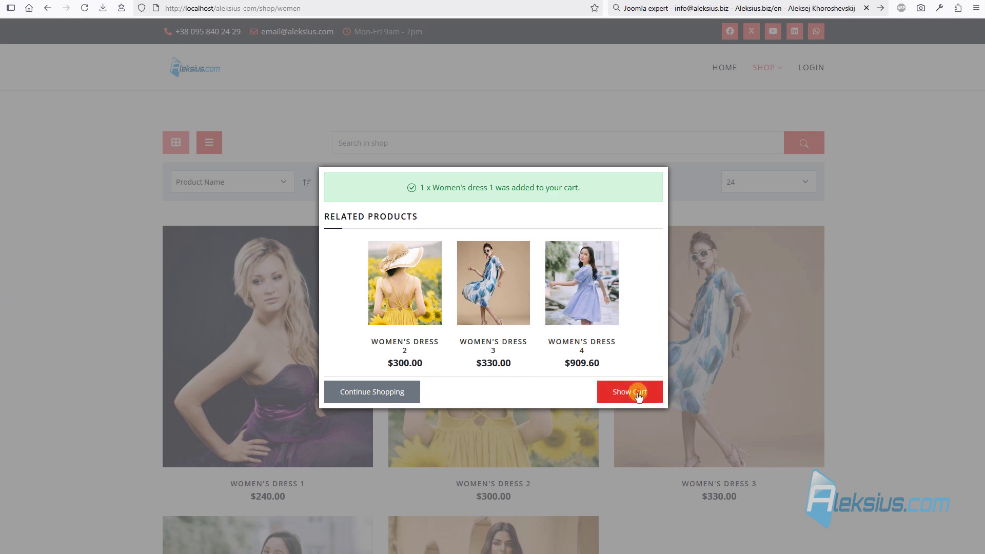
scroll(485, 276, down, 8)
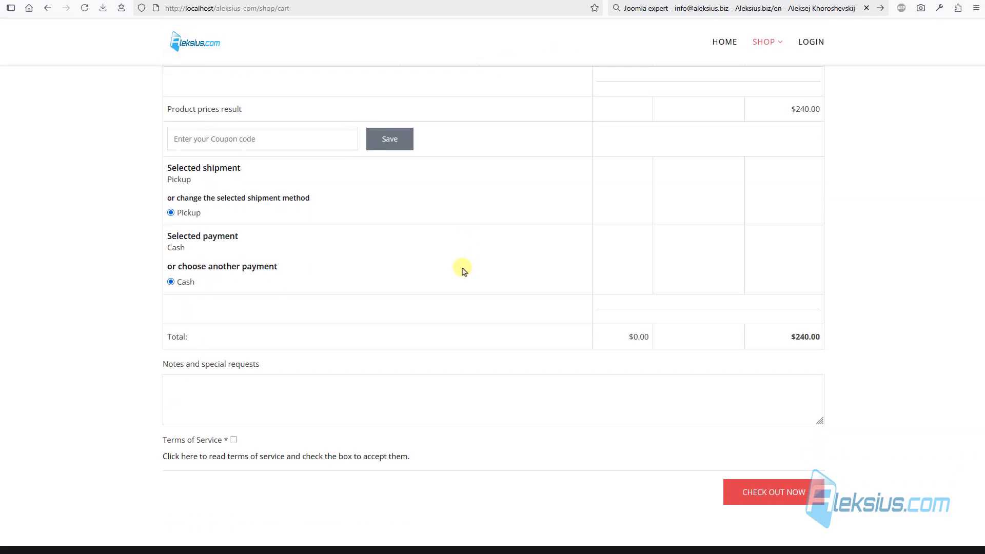
Open the terms of service from the cart, read through the text and close it.
click(238, 426)
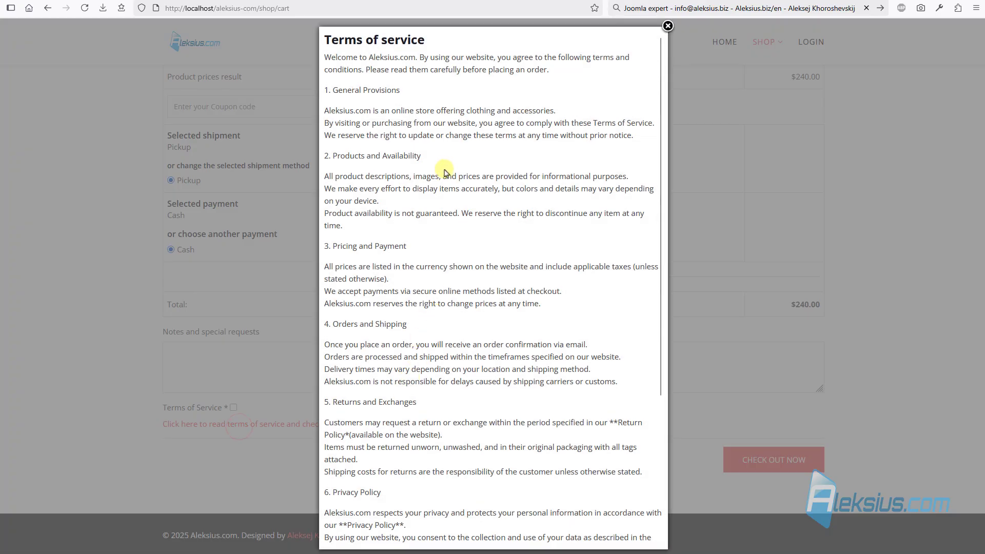
scroll(447, 178, down, 4)
scroll(445, 197, up, 8)
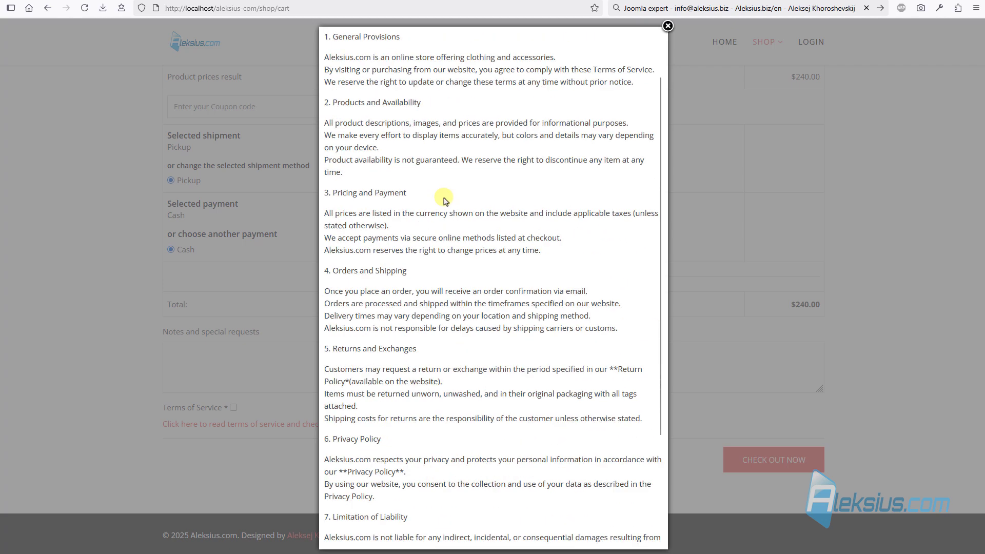
click(666, 26)
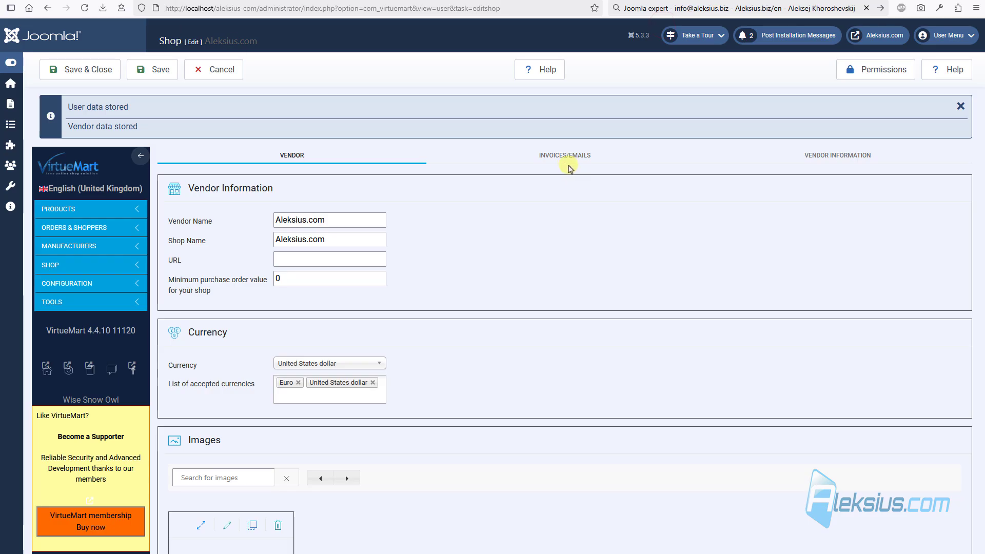
In the shop's invoice and email settings, set the contents, header and footer font sizes to 12 pt.
click(569, 168)
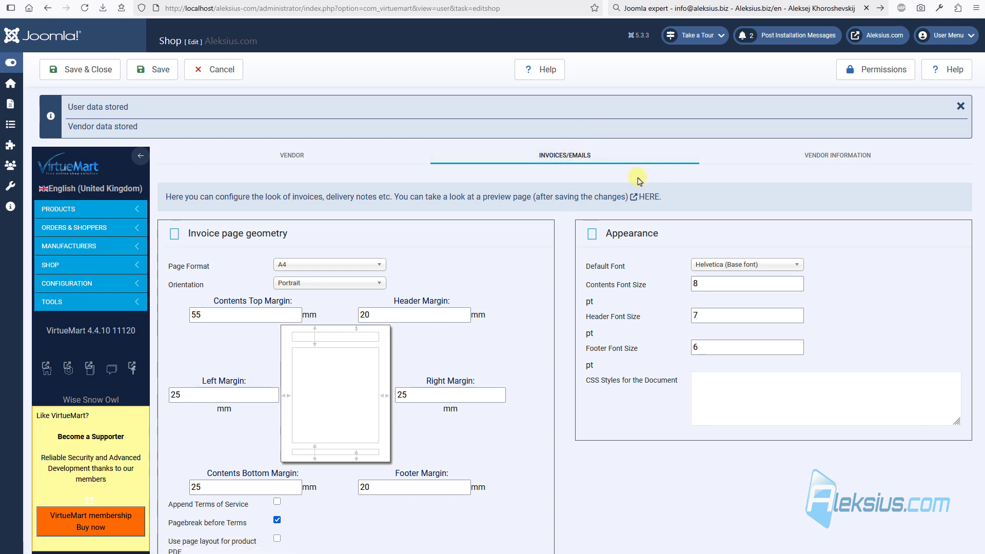
click(724, 286)
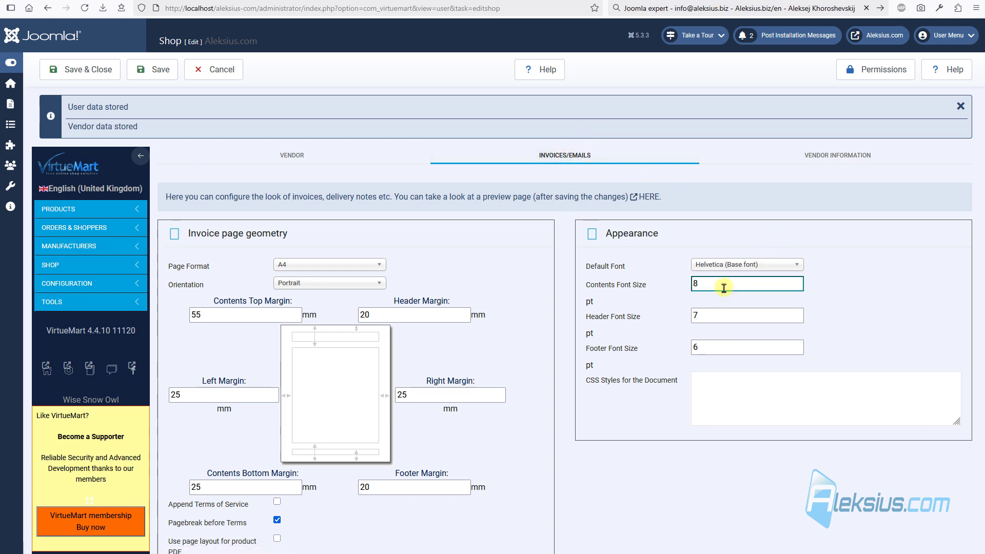
double_click(724, 286)
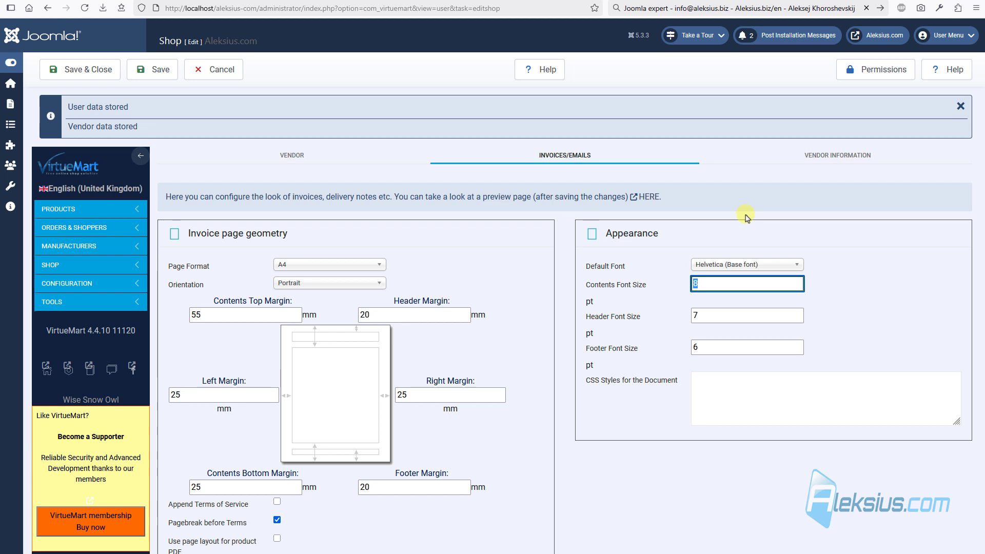
text(12)
double_click(715, 315)
text(1)
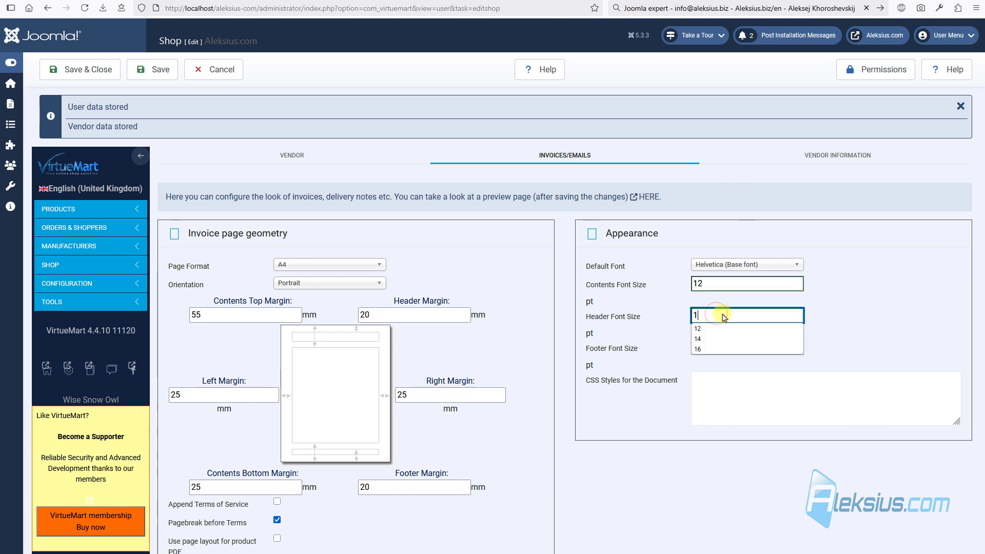
text(2)
double_click(716, 346)
text(12)
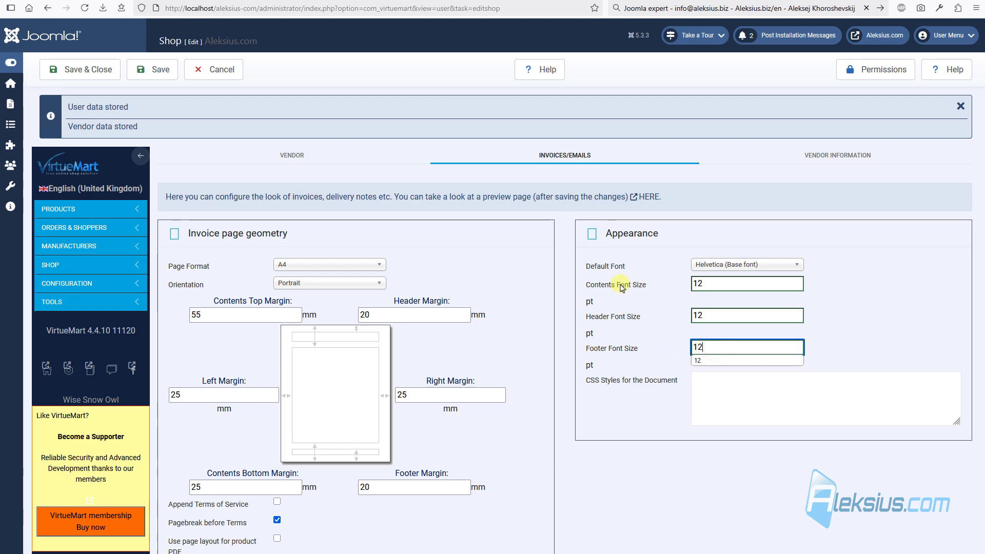
Enter "We reserve the right to update or modify this Privacy Policy at any time. Changes will be posted…" as the Invoice Head text.
scroll(593, 279, down, 10)
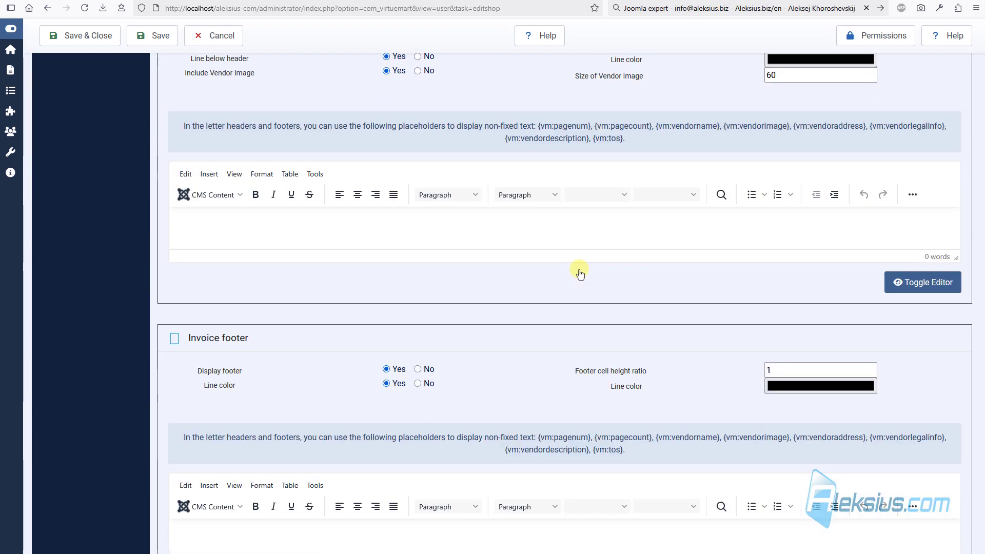
scroll(580, 274, up, 3)
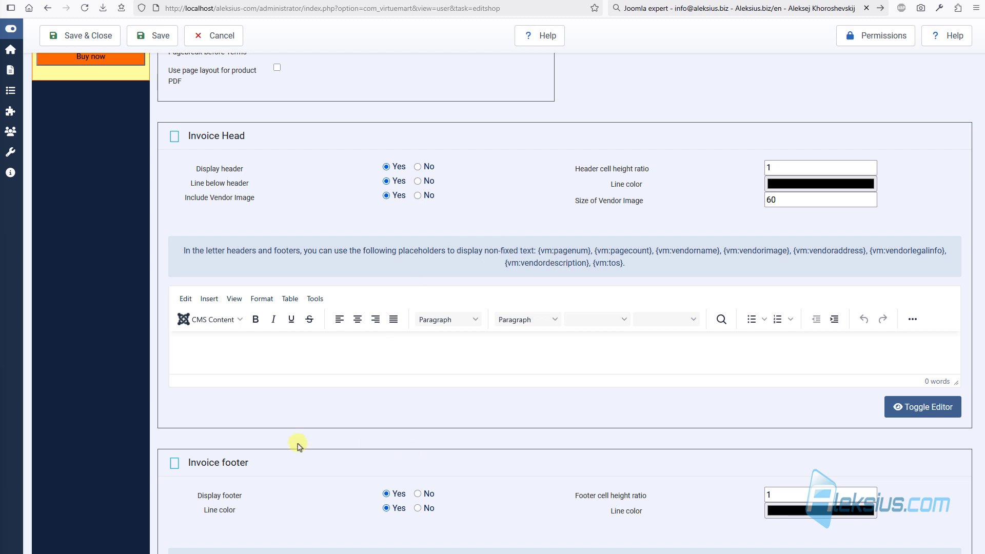
click(265, 359)
text(We reserve the right to update or modify this Privacy Policy at any time. Changes will be posted on this page with the updated date.)
scroll(313, 333, down, 1)
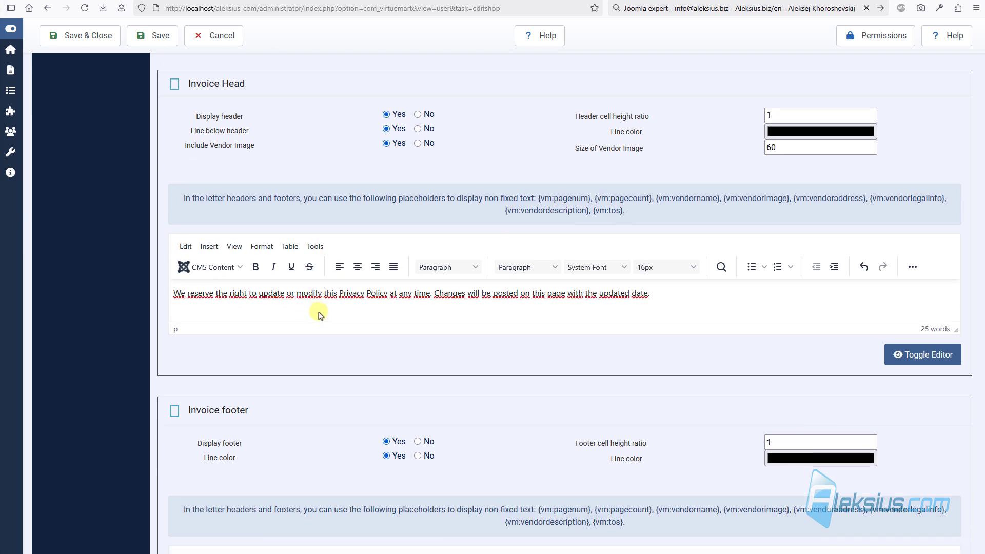
Enter "If you have any questions about this Privacy Policy or how your data is handled, please contact us at:" as the Invoice footer text.
scroll(318, 314, down, 3)
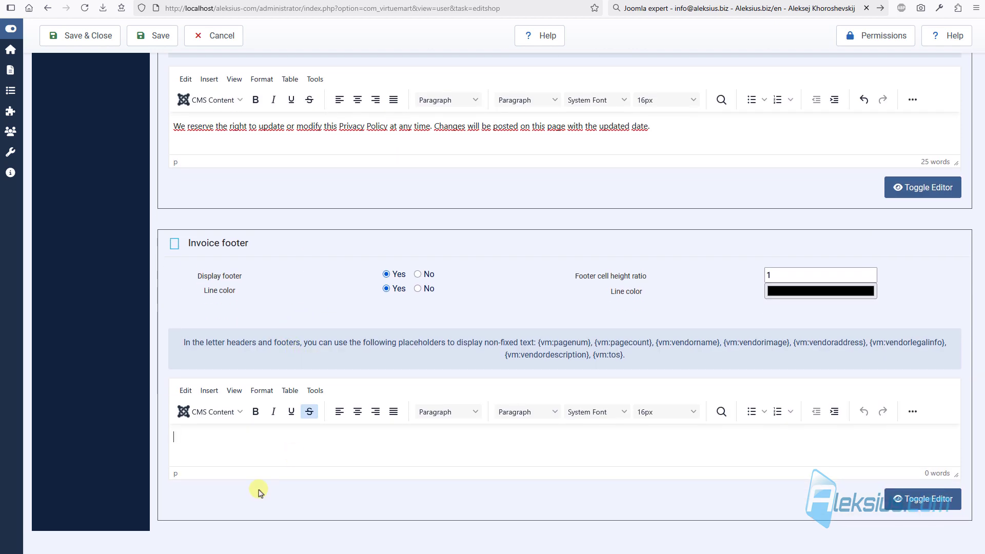
click(221, 448)
text(If you have any questions about this Privacy Policy or how your data is handled, please contact us at:)
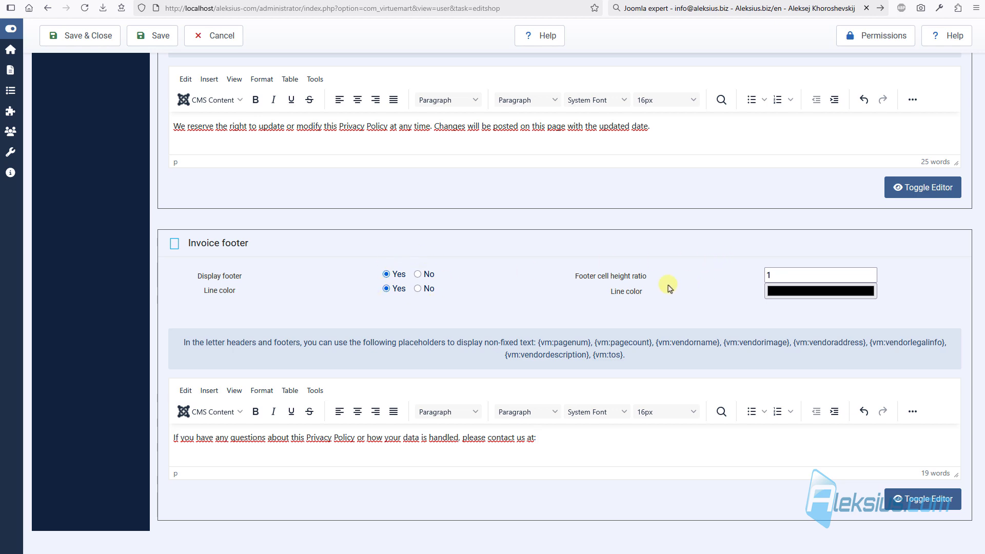
Examine the placeholders offered for the invoice header and footer texts, such as {vm:pagenum}, {vm:pagecount} and {vm:vendoraddress}.
scroll(558, 328, up, 5)
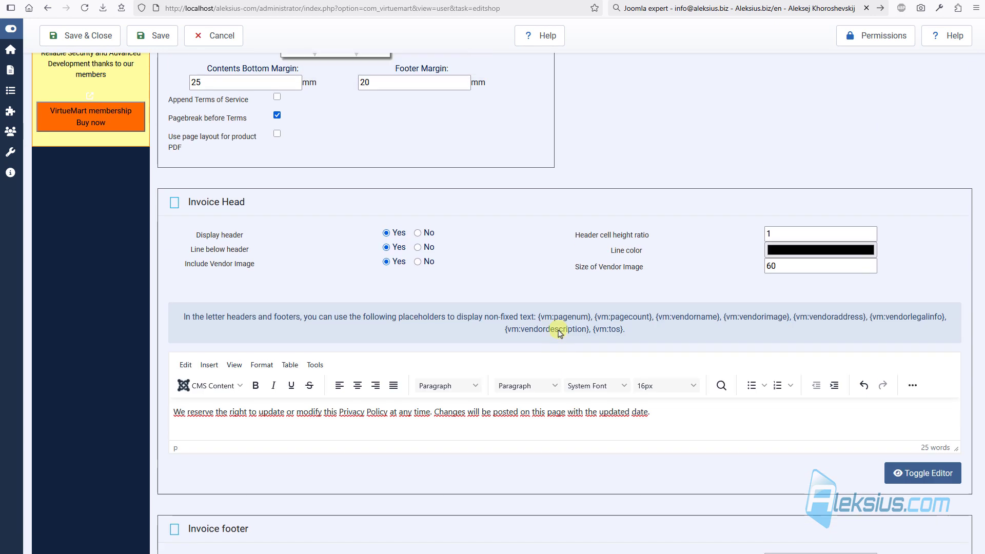
scroll(559, 331, down, 4)
scroll(571, 192, up, 2)
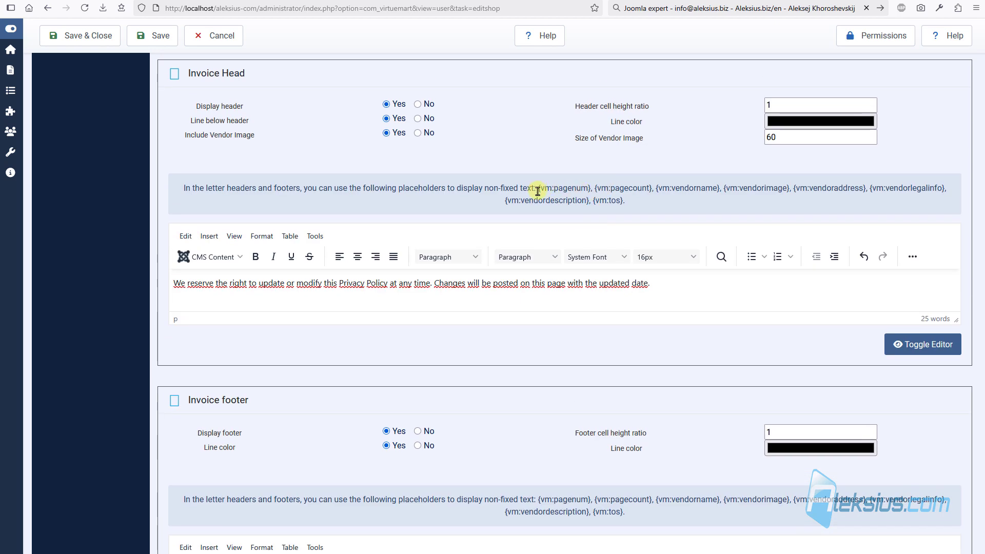
drag(552, 192, 578, 186)
click(634, 187)
drag(795, 190, 863, 188)
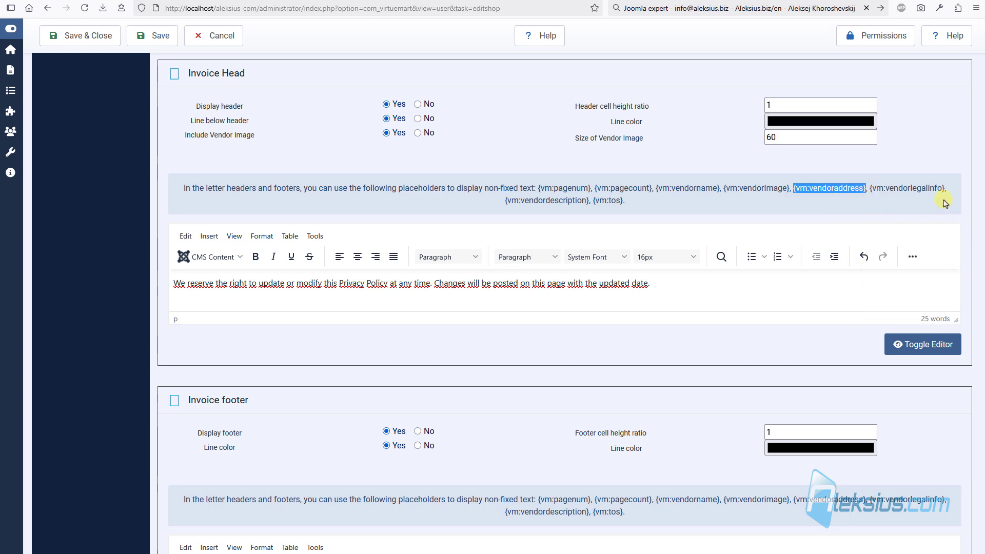
scroll(679, 288, down, 3)
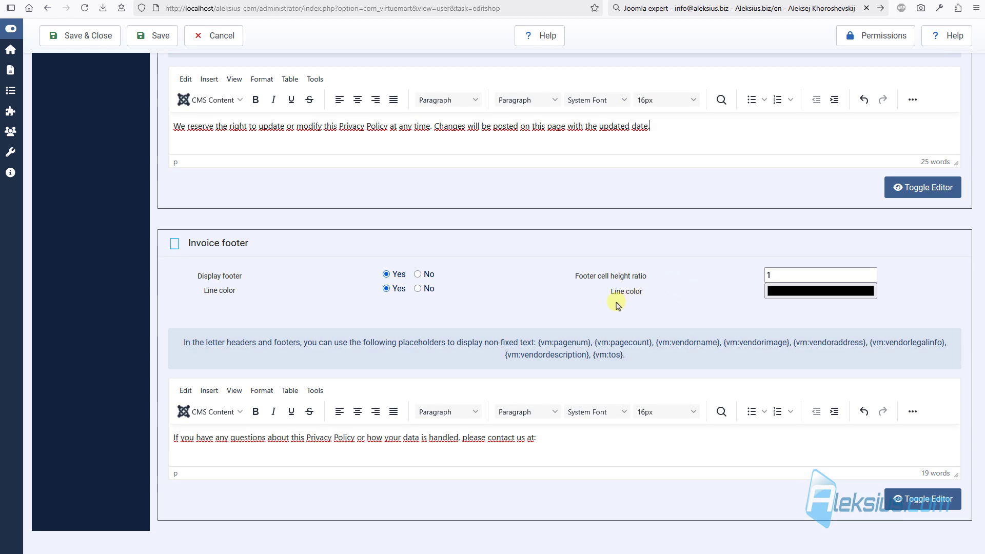
Add the placeholder {vm:vendoraddress} on a new line of the Invoice footer text and save the shop settings.
key(Return)
text({vm:vendoraddress})
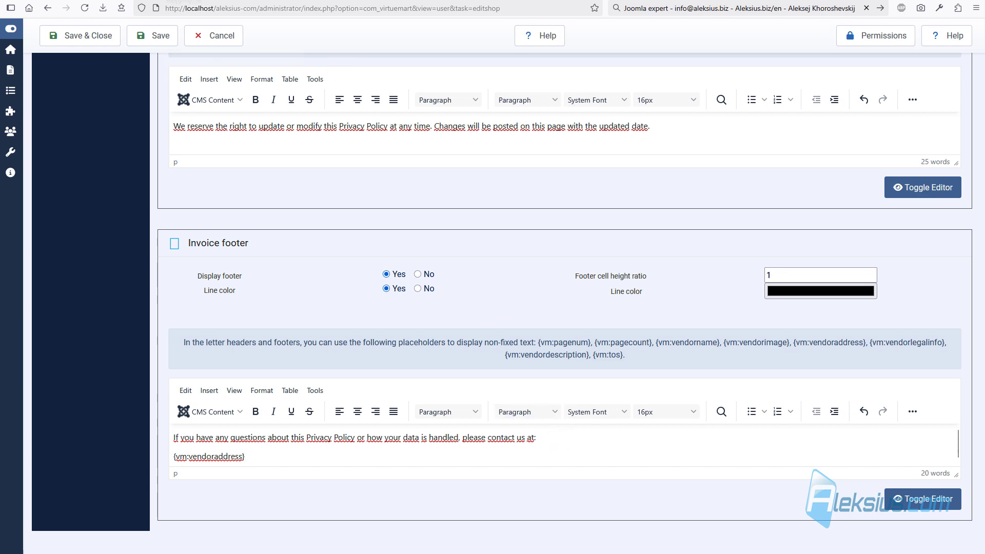
click(141, 39)
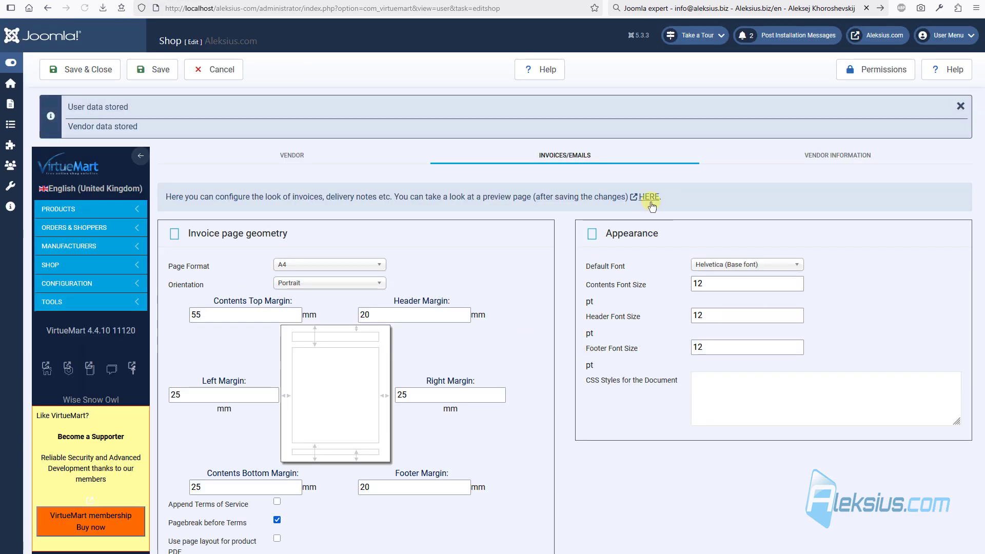
Examine the vendor's address details that supply the {vm:vendoraddress} placeholder in the Invoice footer text.
click(820, 155)
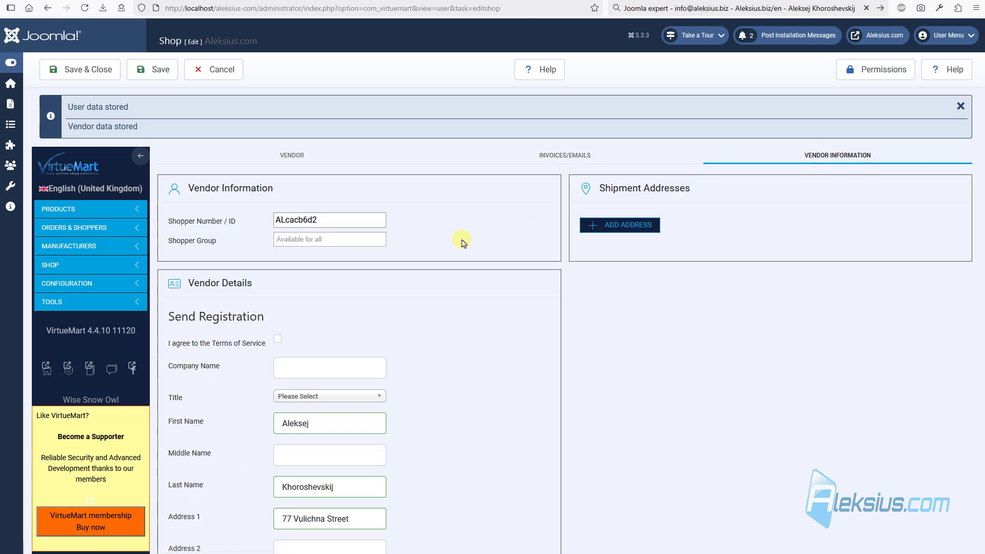
scroll(460, 242, down, 5)
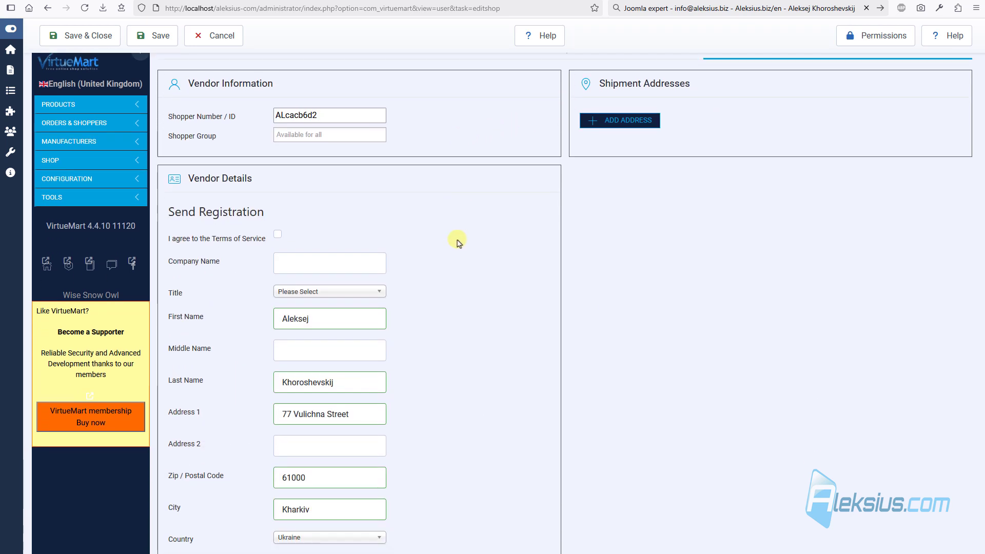
triple_click(315, 362)
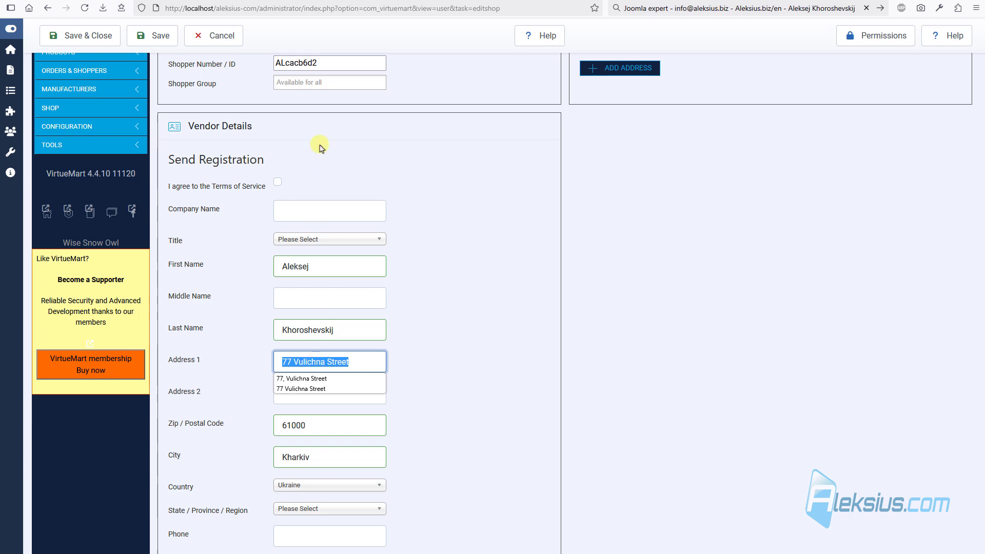
scroll(548, 136, up, 3)
click(547, 156)
scroll(397, 248, down, 12)
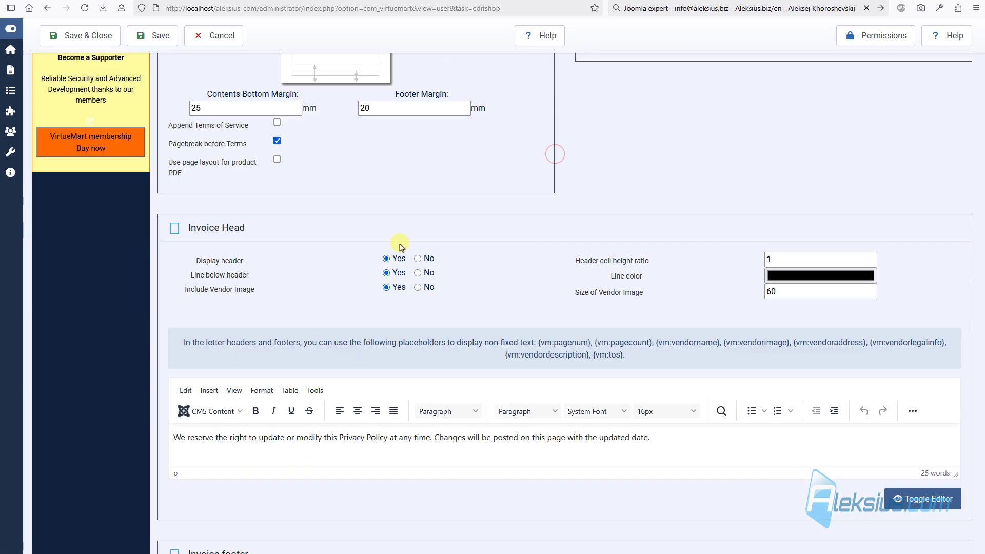
drag(256, 456, 175, 456)
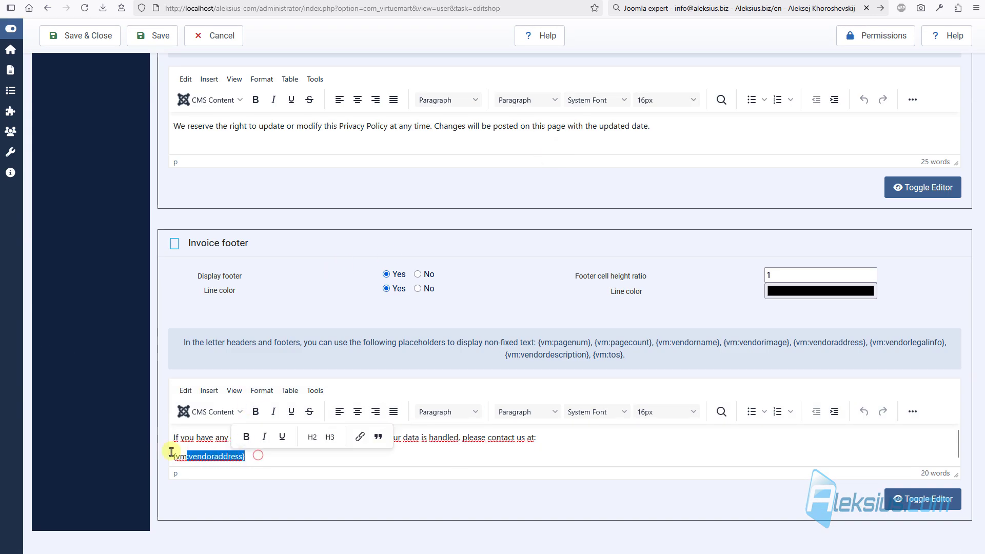
scroll(468, 312, up, 6)
scroll(718, 169, up, 6)
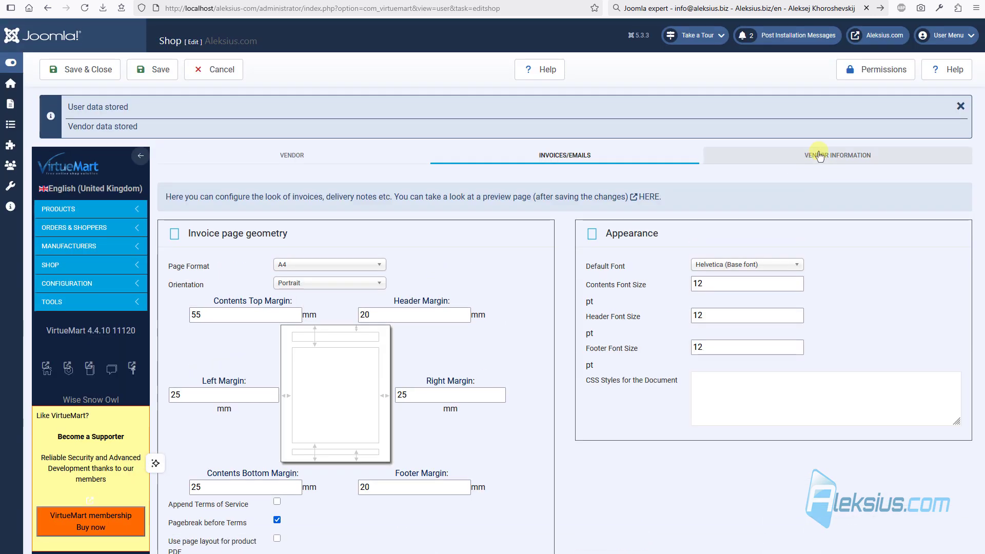
click(815, 154)
scroll(283, 297, down, 8)
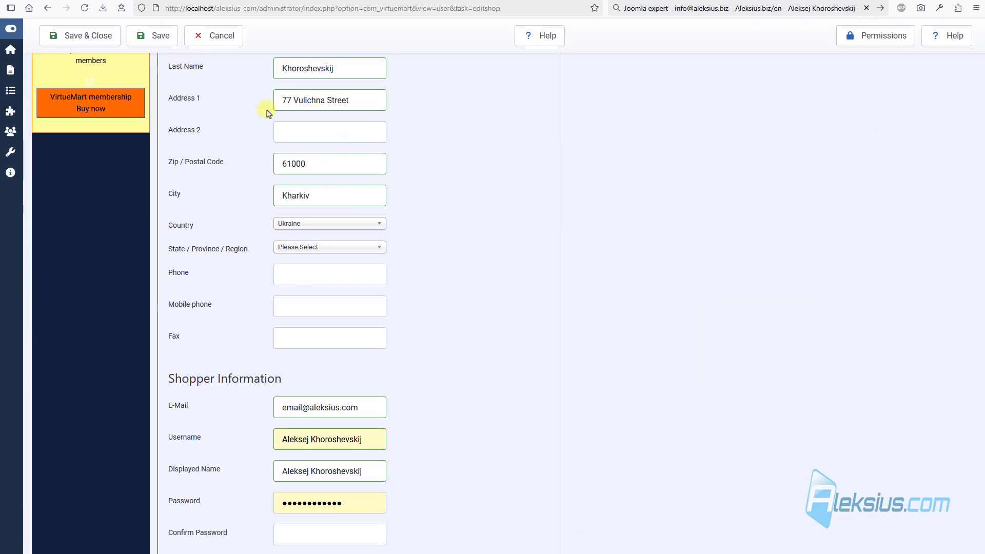
scroll(336, 133, down, 3)
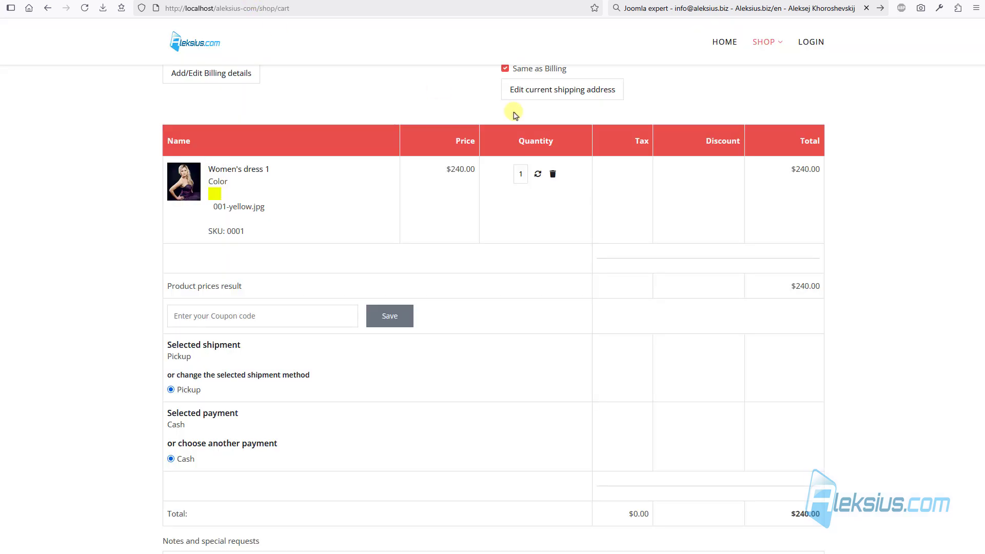
In the storefront cart containing Women's dress 1, accept the Terms of Service and start the checkout.
scroll(464, 260, down, 3)
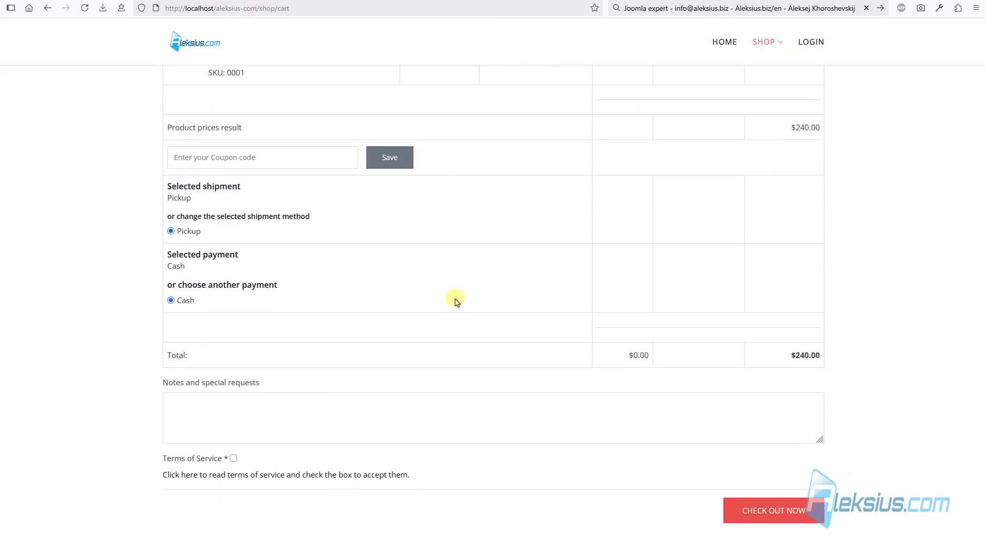
scroll(456, 301, down, 1)
click(233, 407)
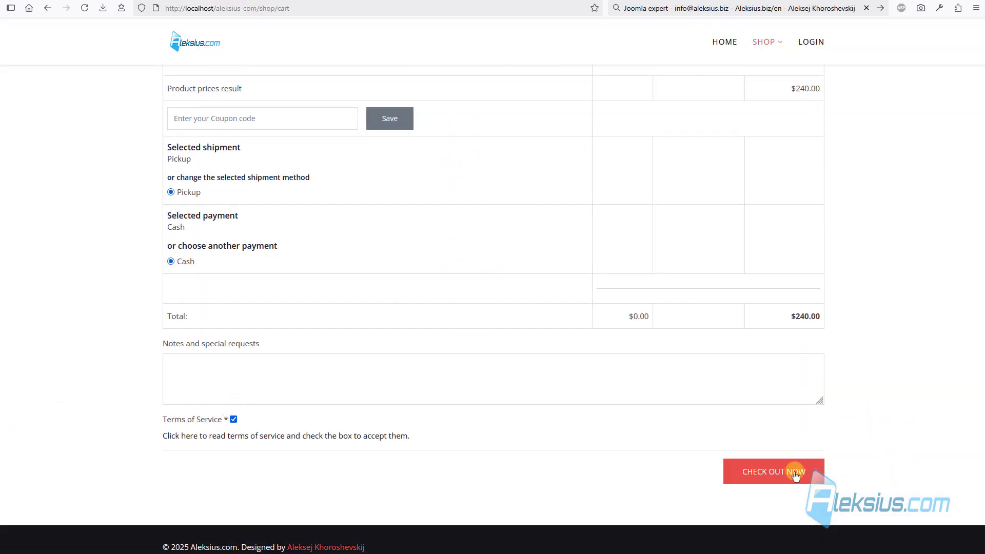
click(775, 471)
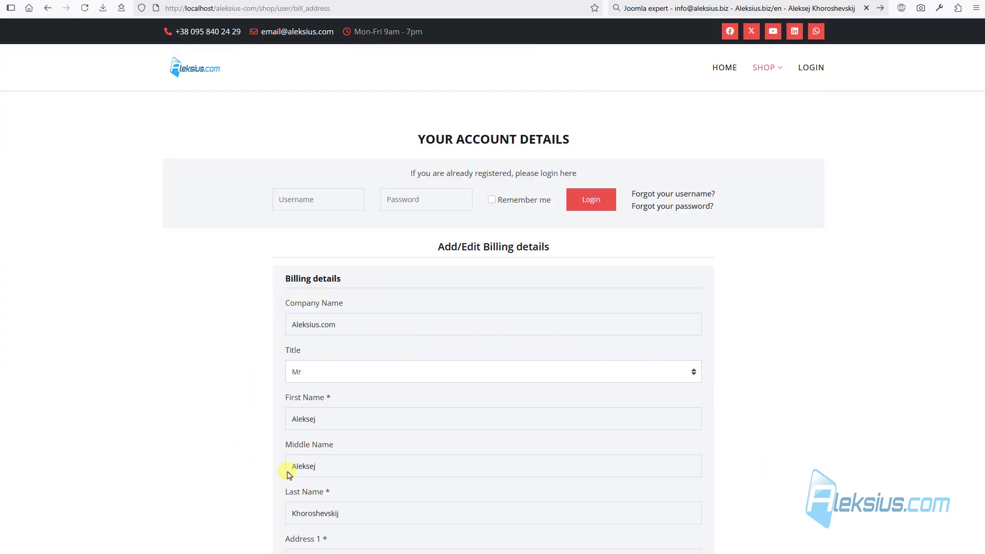
Check out as a guest with the prefilled billing details and confirm the purchase.
scroll(386, 362, down, 4)
scroll(302, 337, down, 2)
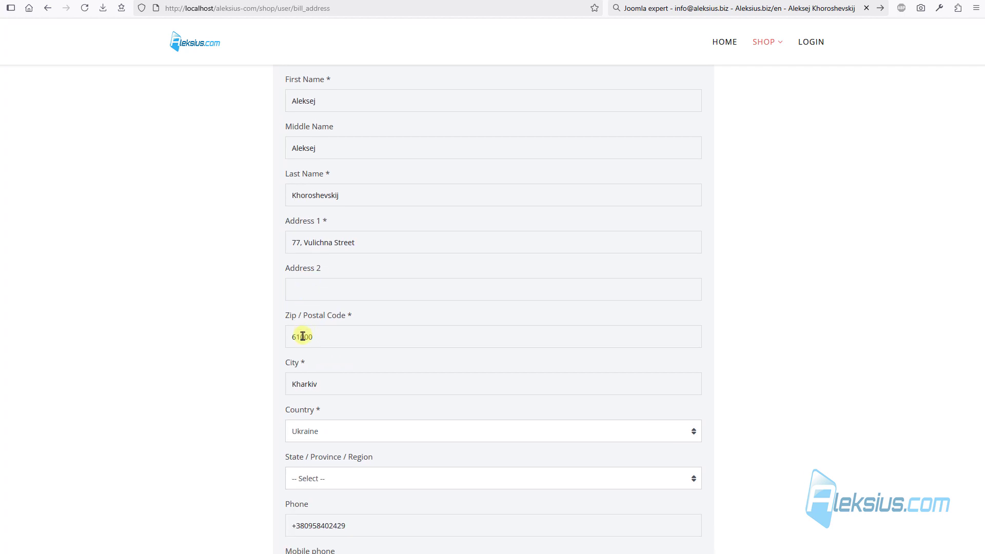
scroll(303, 337, down, 8)
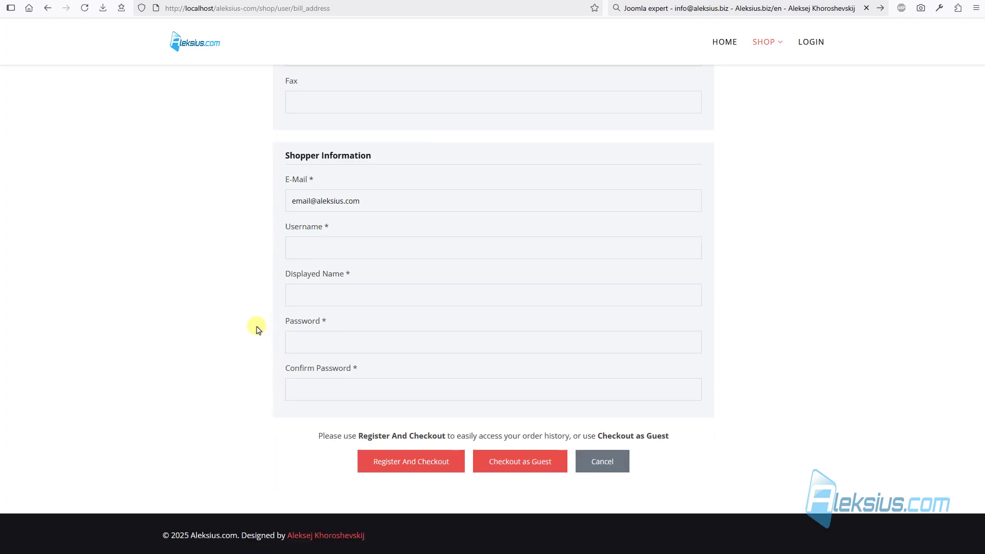
click(511, 461)
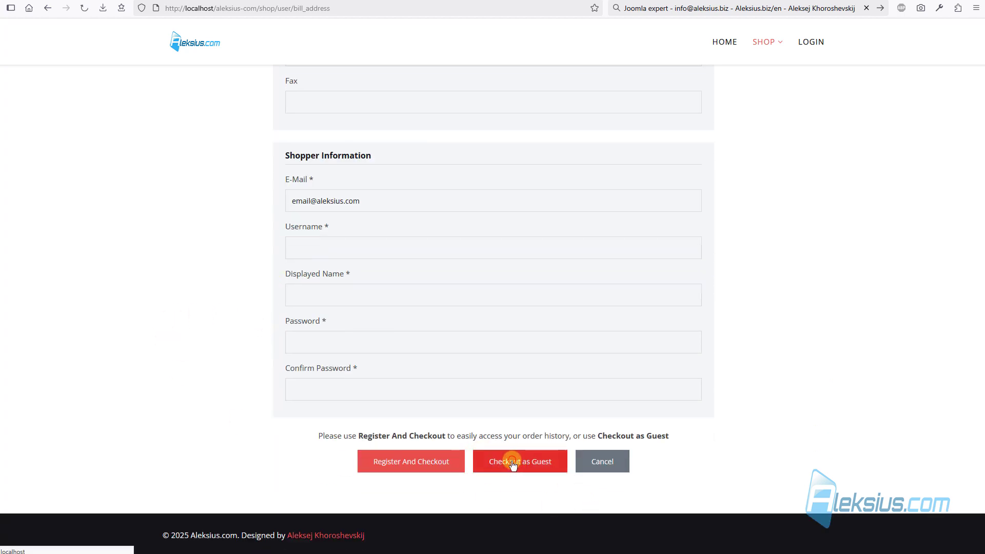
scroll(407, 336, down, 6)
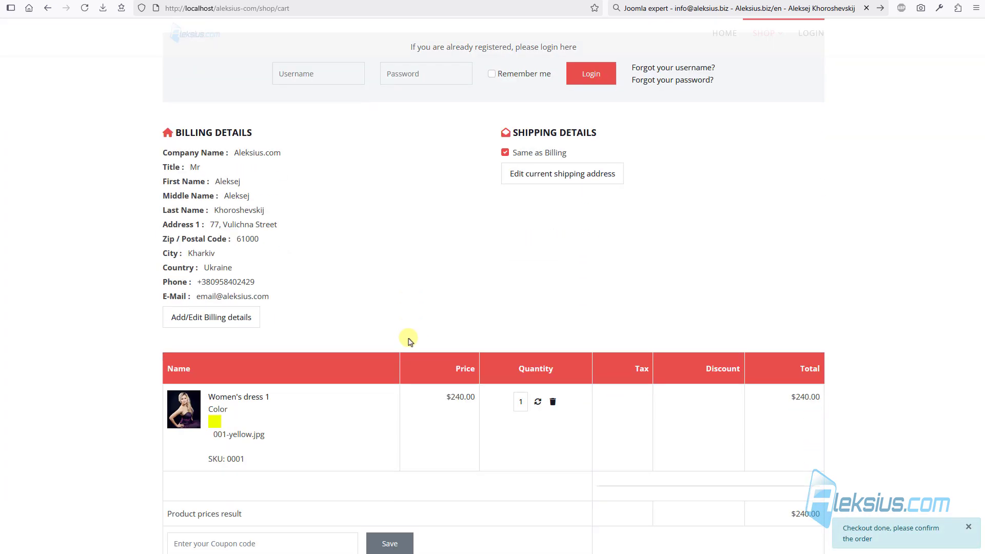
scroll(408, 340, down, 5)
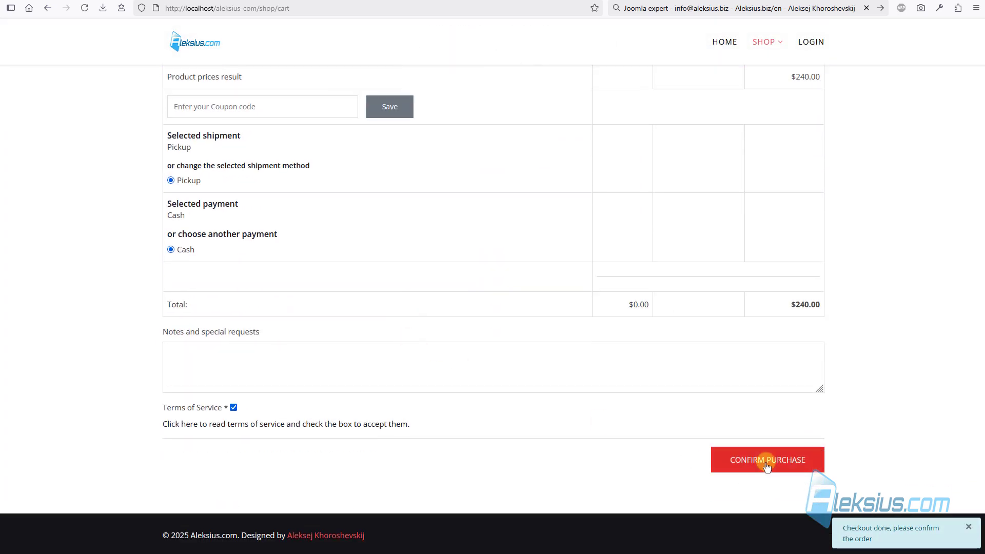
click(765, 459)
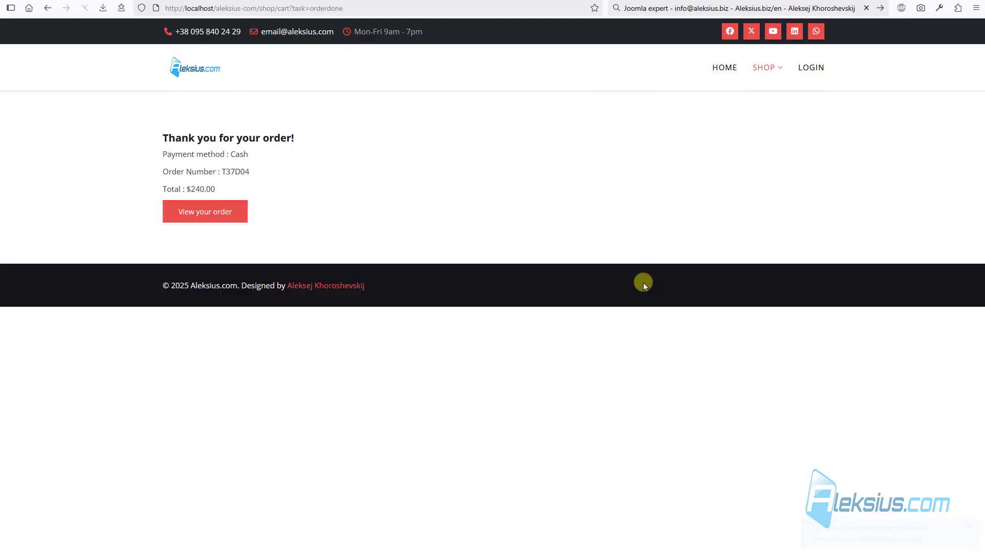
View the placed order and examine its order information, billing details and items.
click(219, 219)
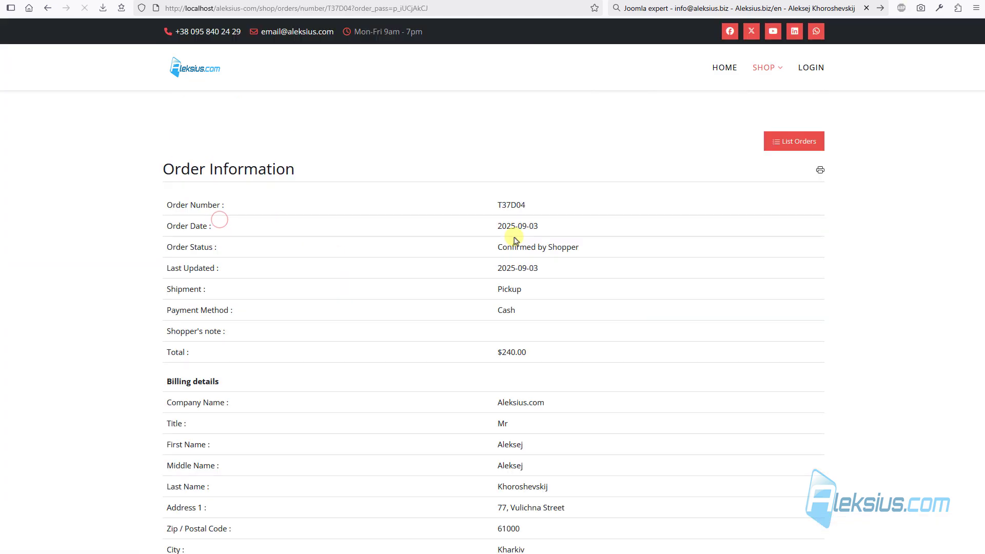
scroll(515, 238, down, 10)
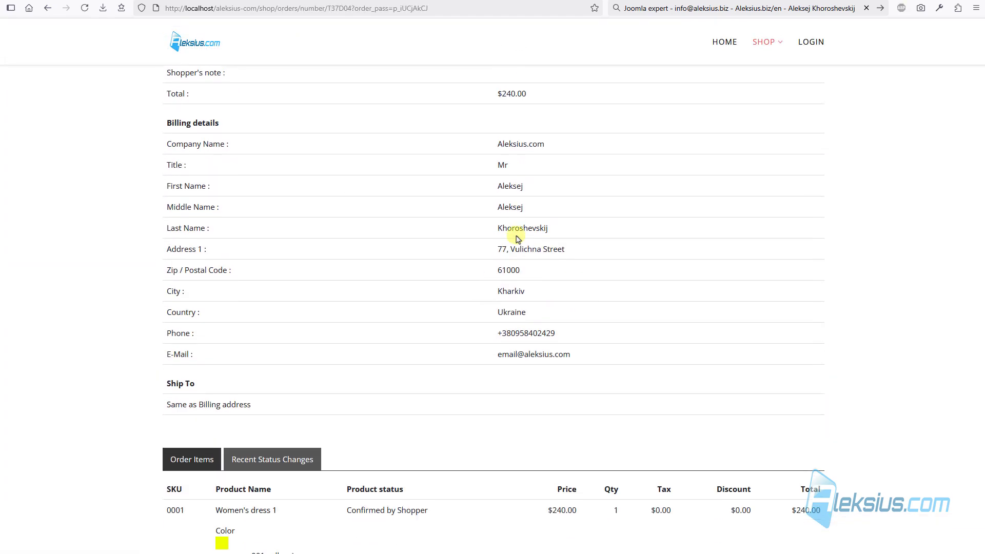
scroll(521, 252, up, 10)
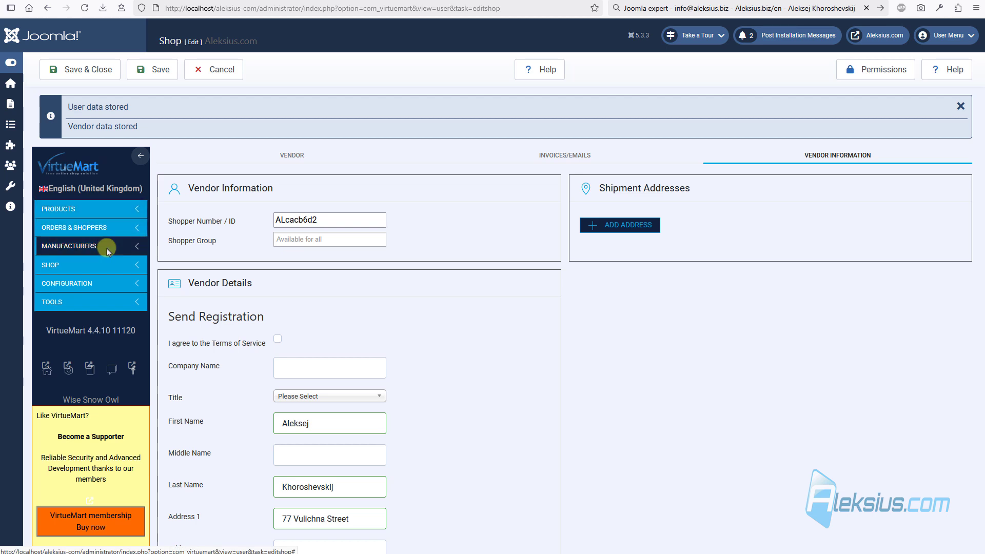
In VirtueMart's order list, set the newest order's status to Confirmed and update the order status.
click(106, 230)
click(76, 252)
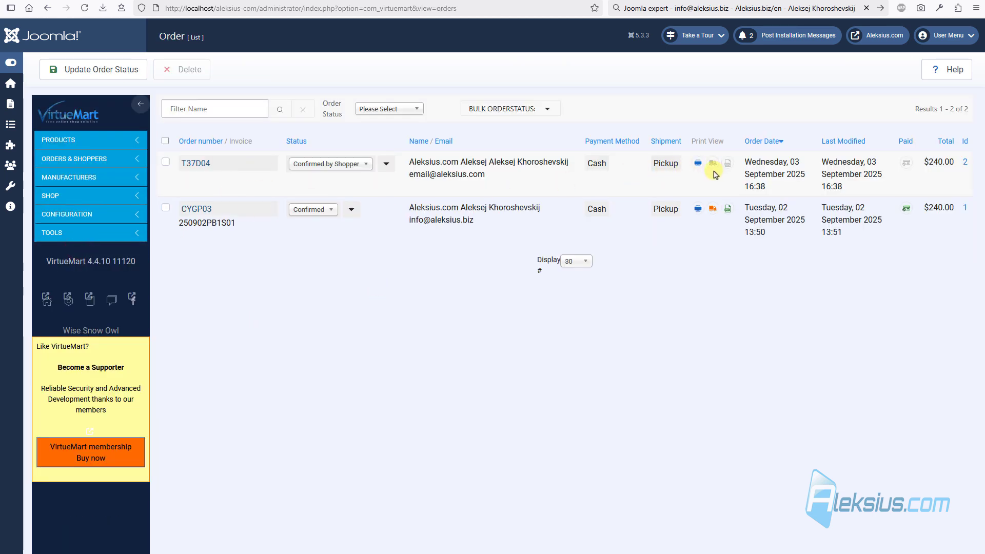
click(338, 164)
click(336, 221)
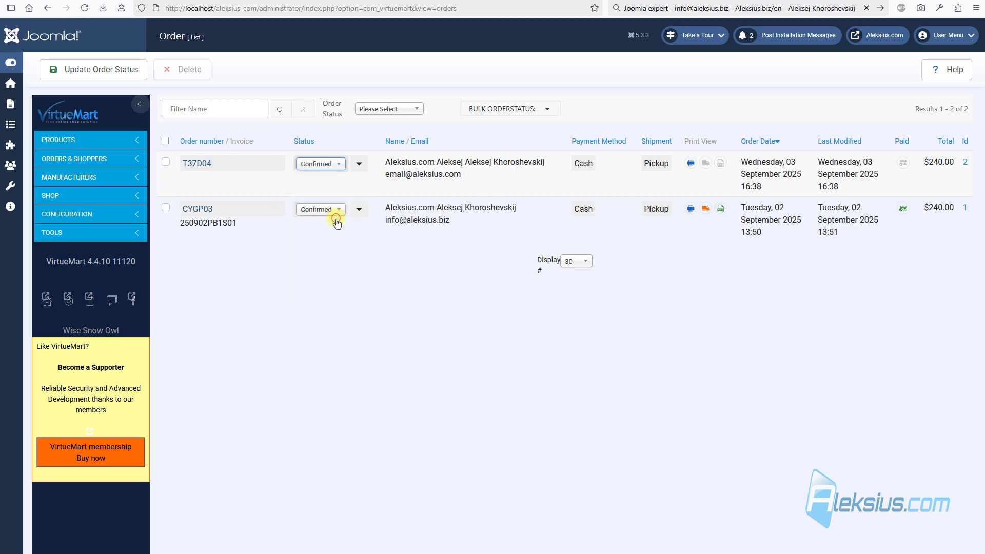
click(66, 70)
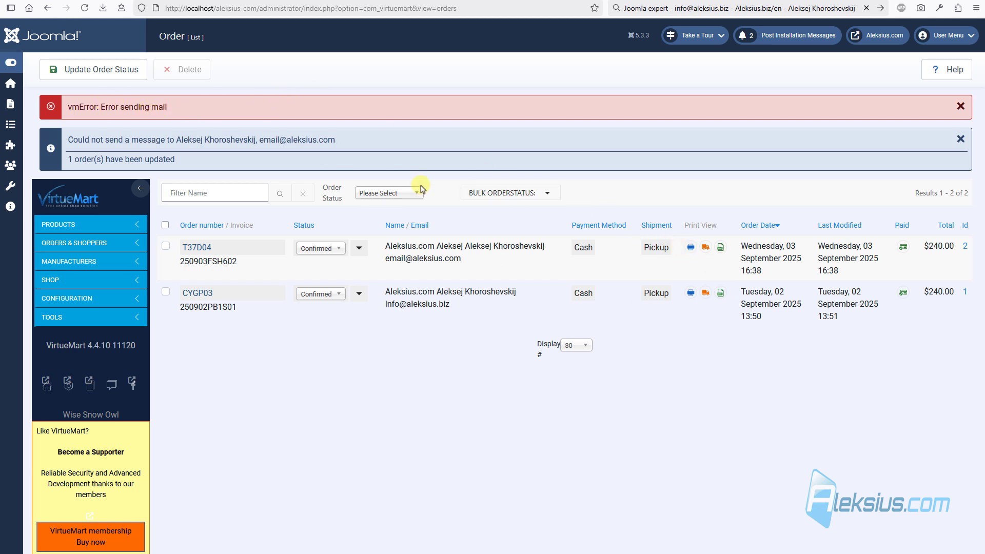
Open the newest order's PDF invoice and examine its header text, logo, order details and footer with the vendor address.
click(720, 248)
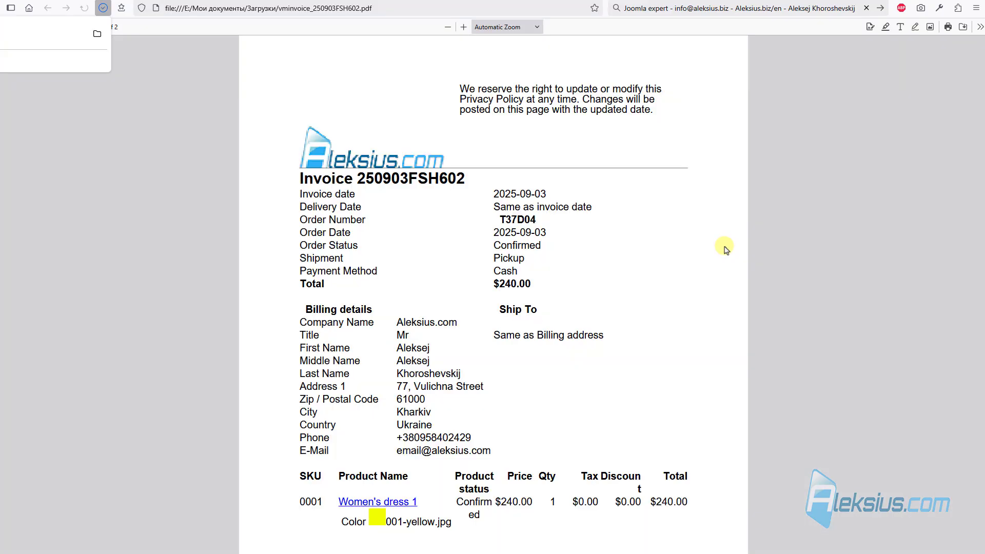
scroll(697, 237, down, 3)
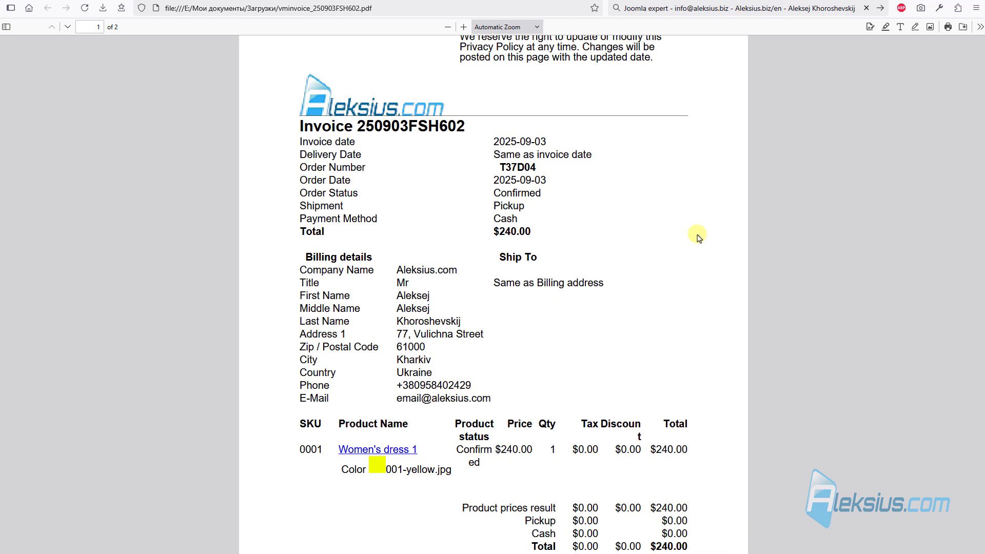
scroll(690, 237, down, 5)
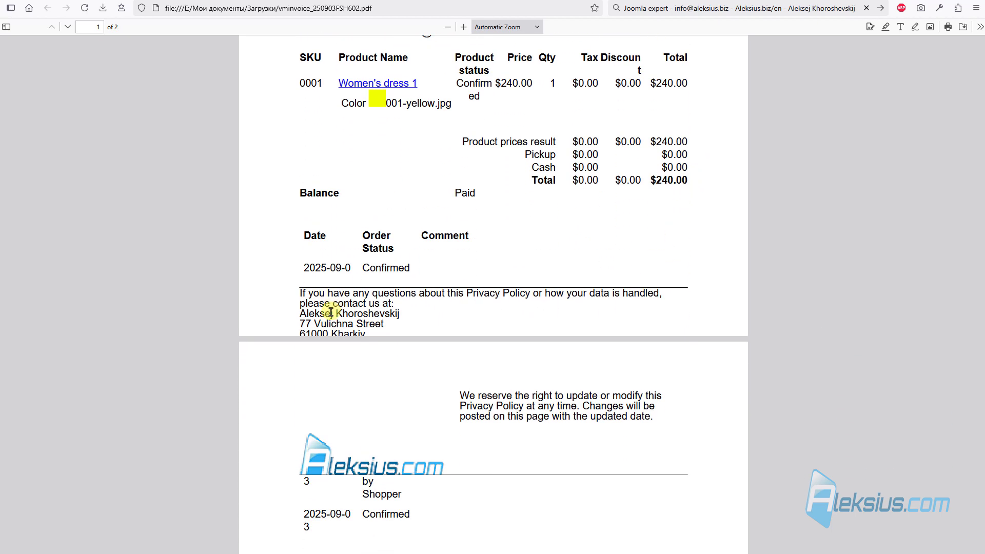
drag(319, 293, 405, 301)
triple_click(338, 324)
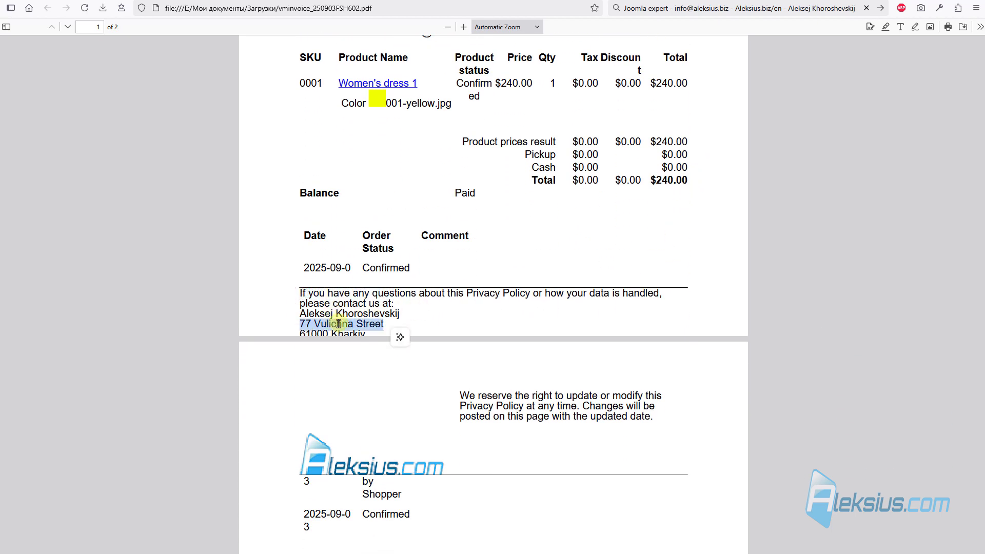
click(306, 325)
scroll(374, 323, down, 3)
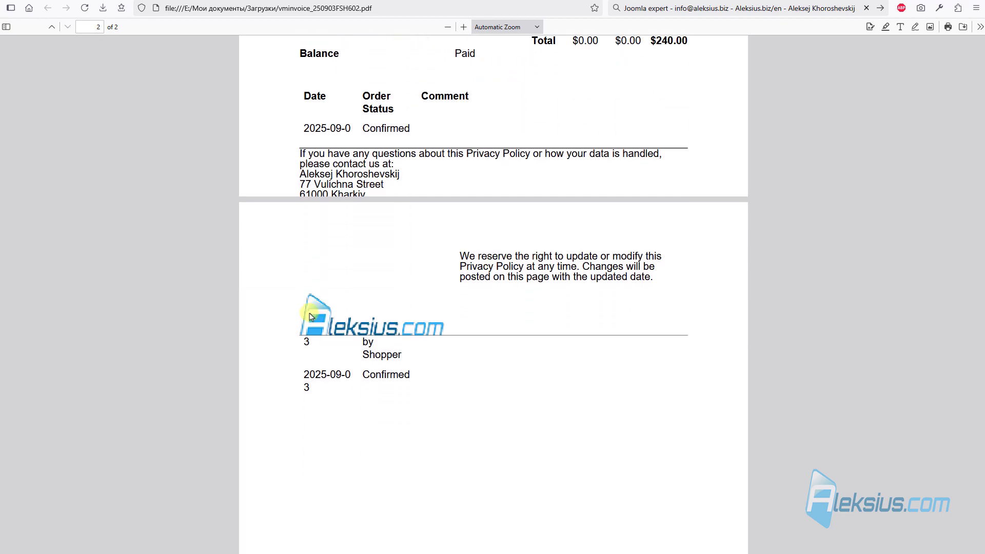
scroll(338, 241, up, 3)
scroll(338, 249, up, 8)
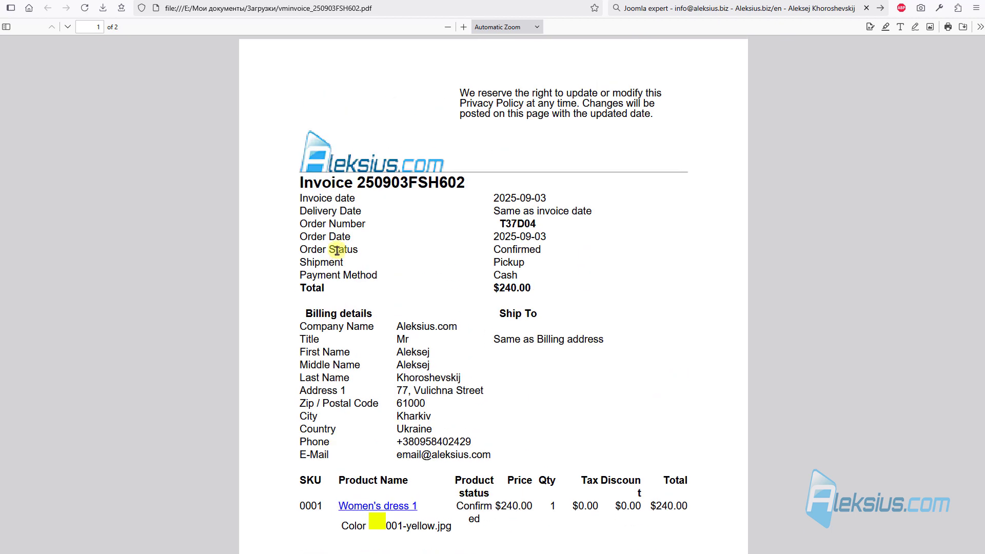
scroll(414, 334, down, 6)
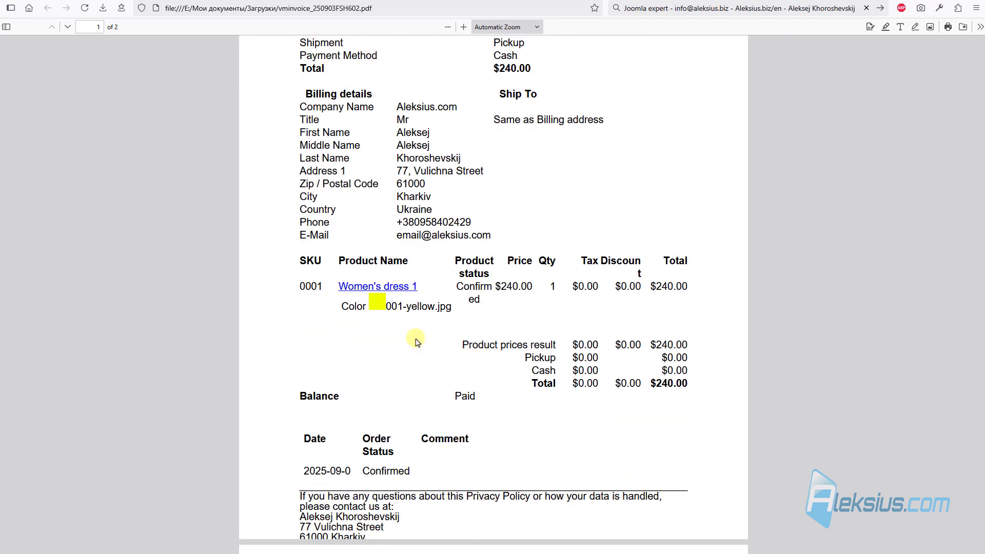
click(77, 2)
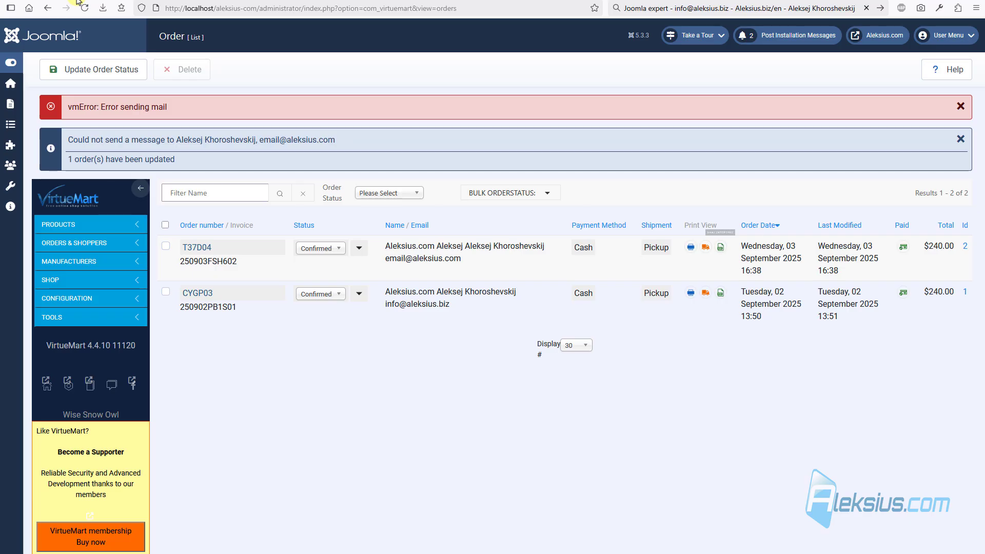
Open the shop's invoice and email settings and examine them from the page geometry down to the invoice footer.
click(93, 281)
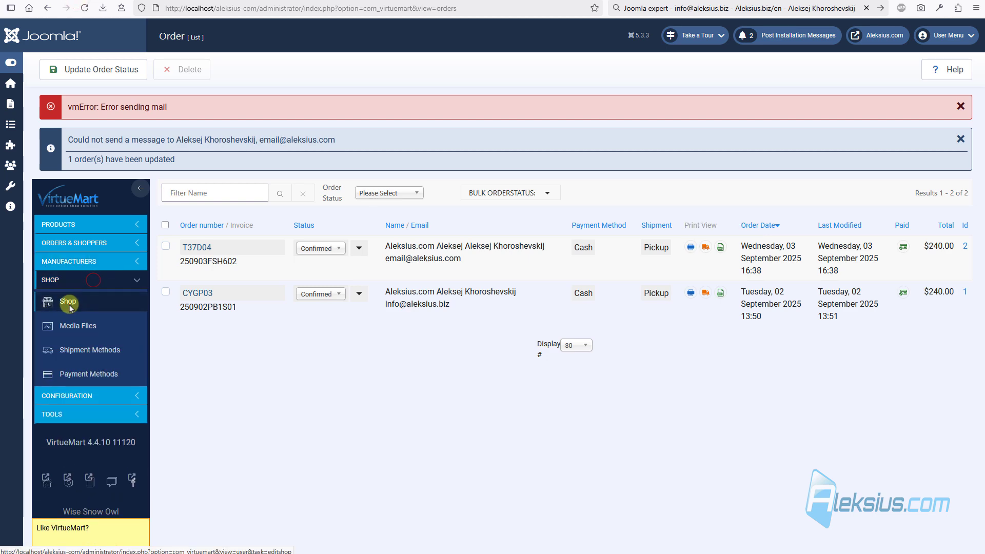
click(73, 300)
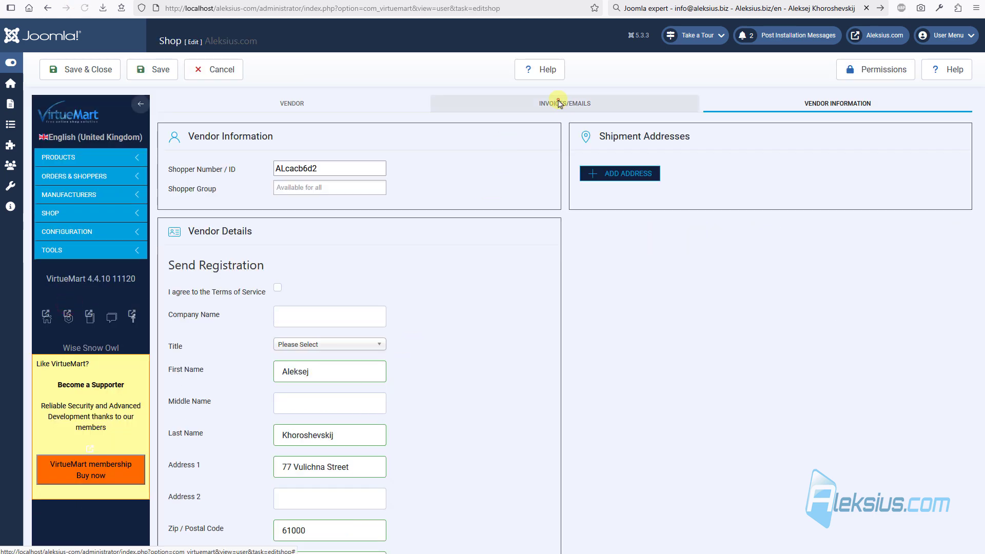
click(562, 102)
click(437, 247)
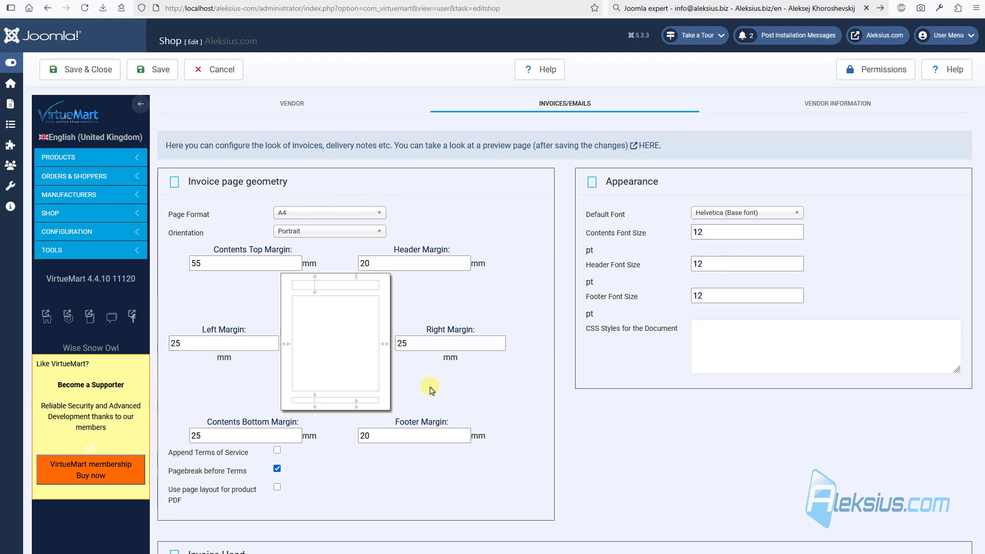
scroll(431, 386, down, 10)
scroll(509, 409, down, 2)
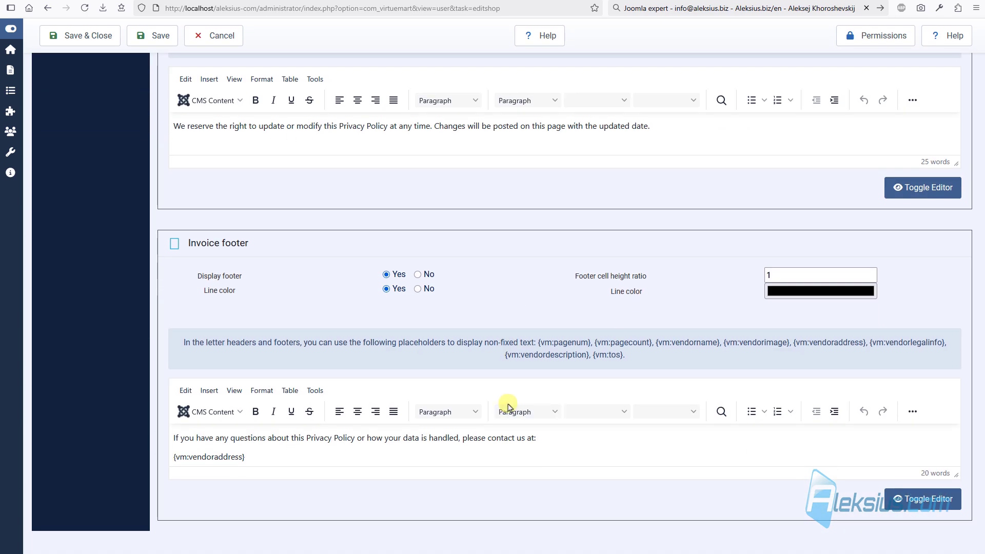
scroll(440, 275, up, 12)
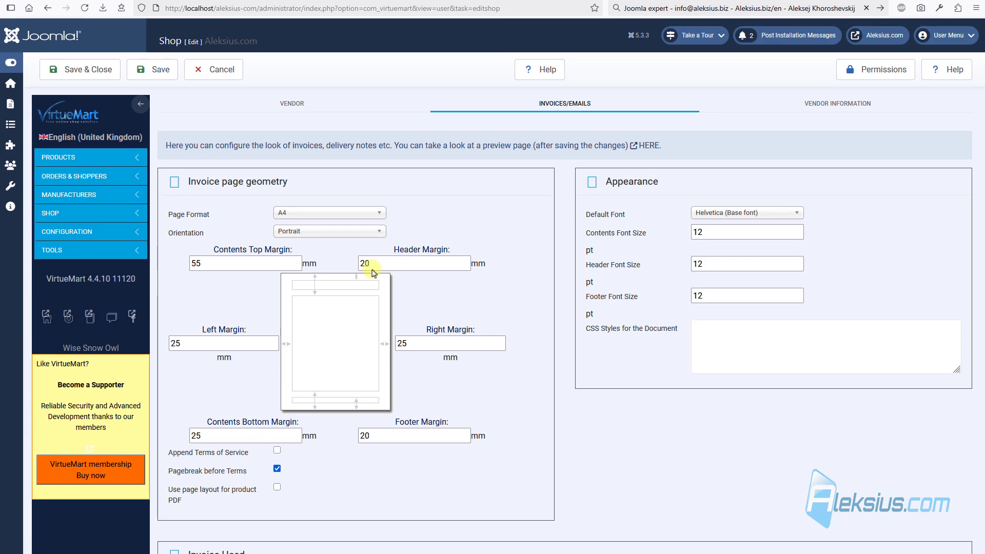
Open the shop's media files and look through the listed manufacturer logos and product images.
click(95, 230)
click(85, 257)
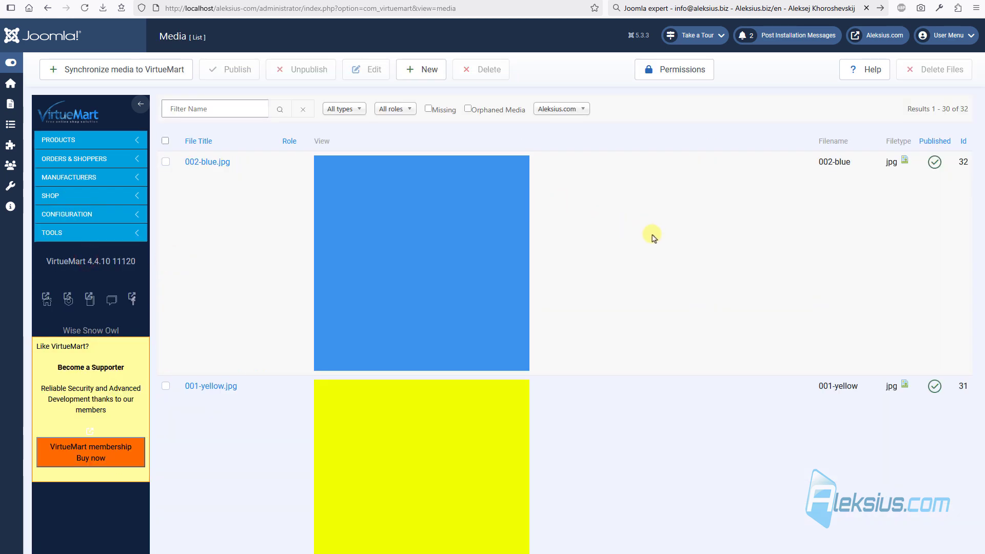
scroll(653, 237, down, 10)
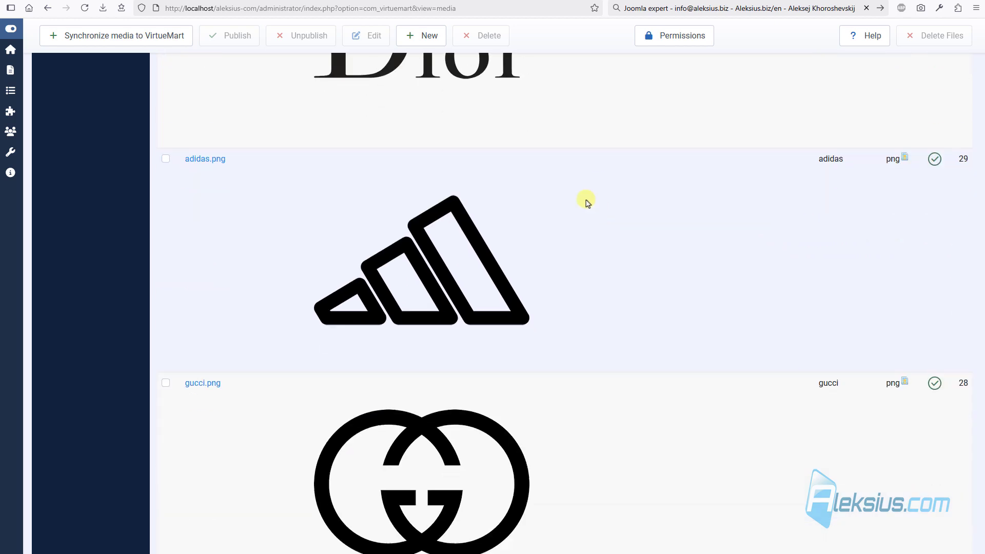
scroll(431, 164, down, 6)
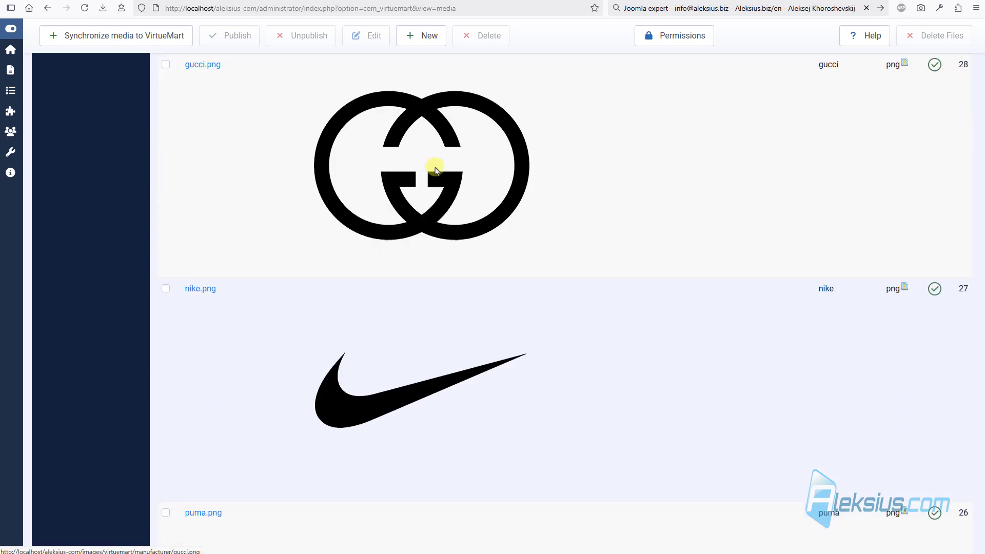
scroll(435, 169, down, 3)
scroll(314, 226, down, 10)
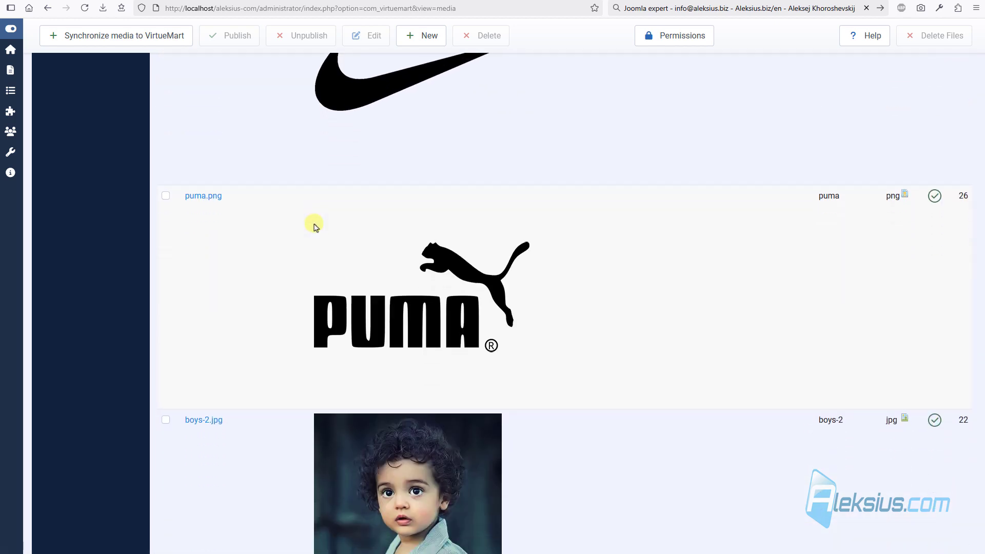
scroll(518, 303, down, 20)
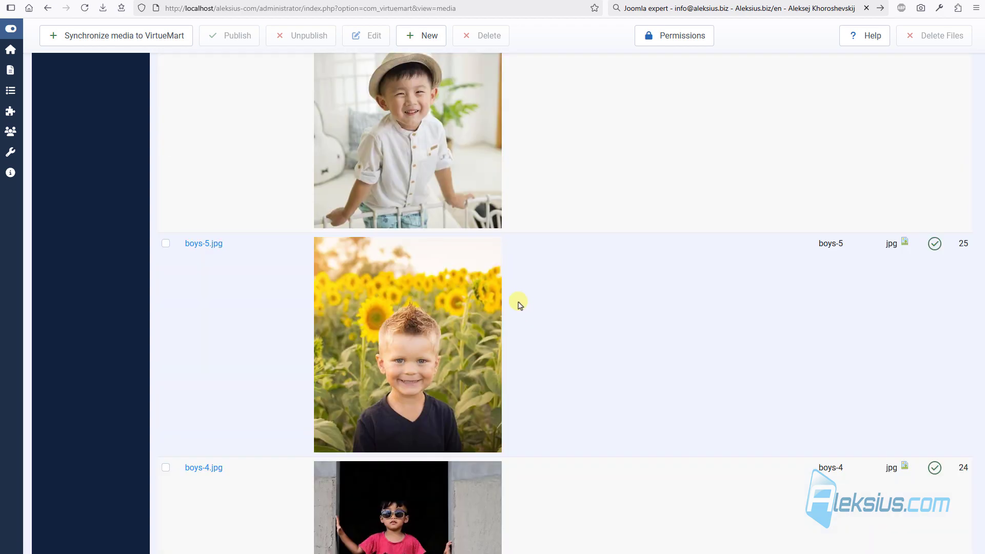
scroll(487, 293, down, 15)
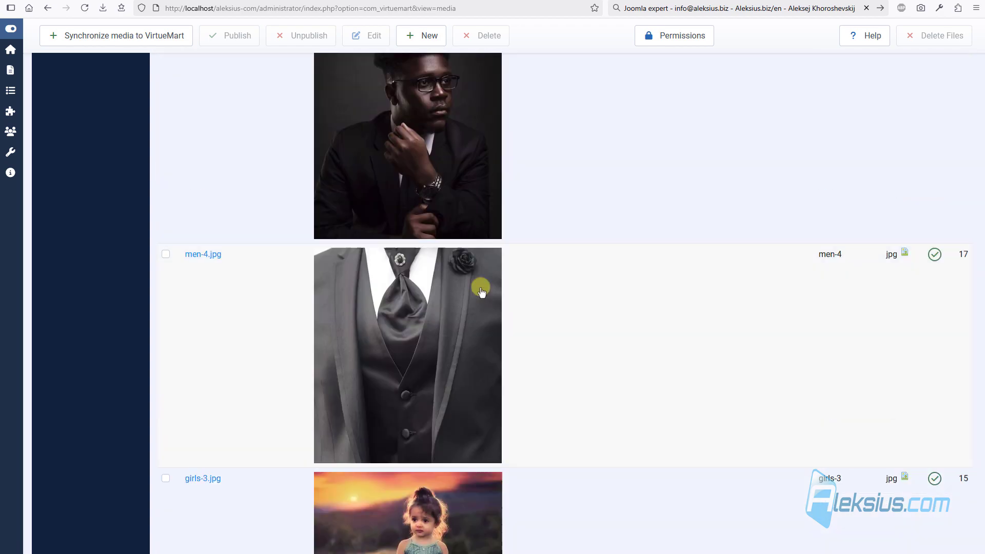
scroll(778, 347, up, 14)
scroll(497, 304, up, 7)
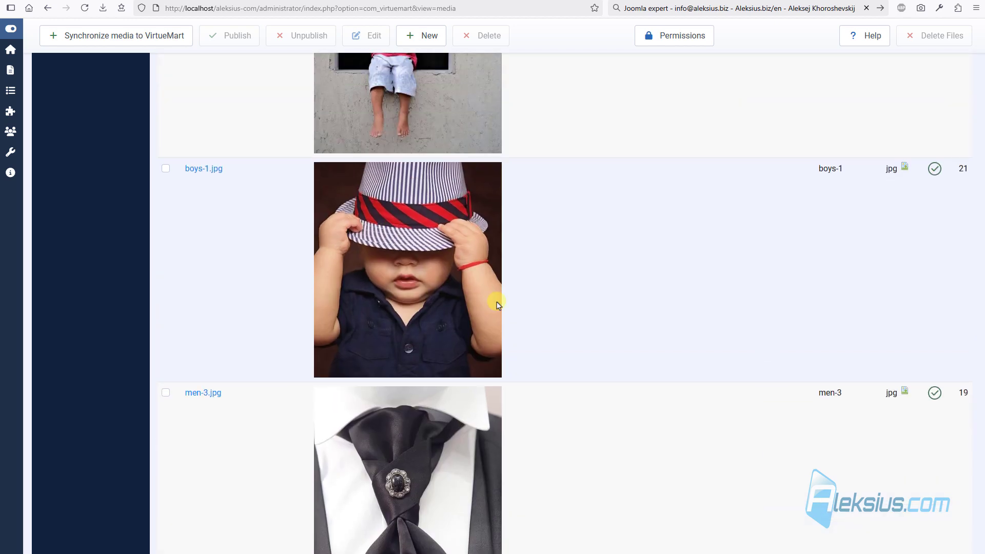
Open the boys-1.jpg media record, examine its image information and upload area, and leave it without saving.
click(208, 169)
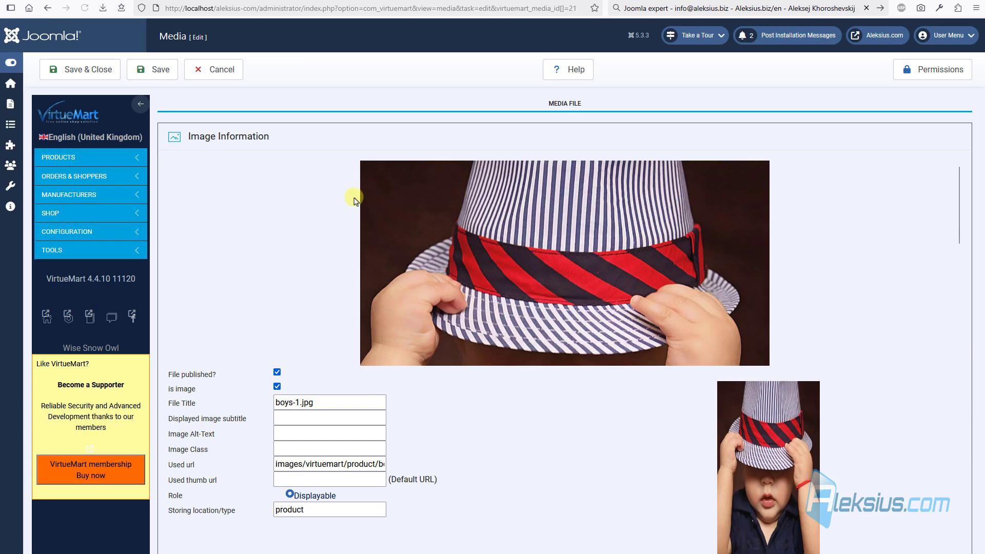
click(296, 434)
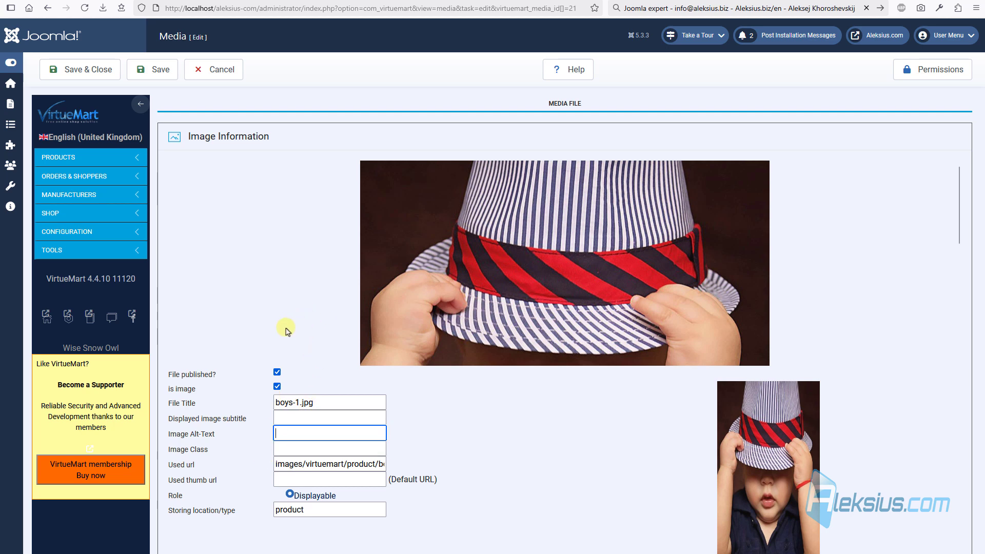
scroll(534, 451, down, 5)
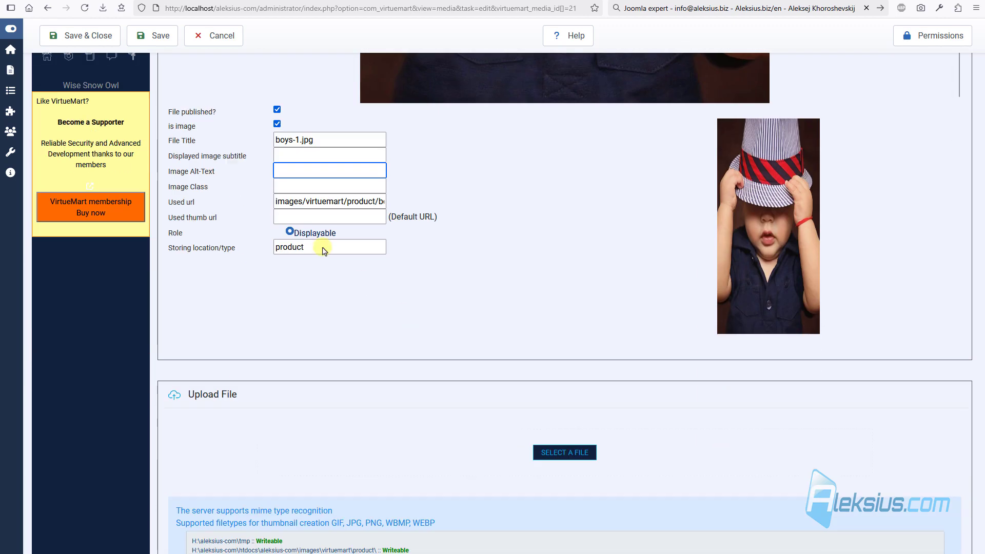
scroll(323, 250, up, 5)
click(210, 65)
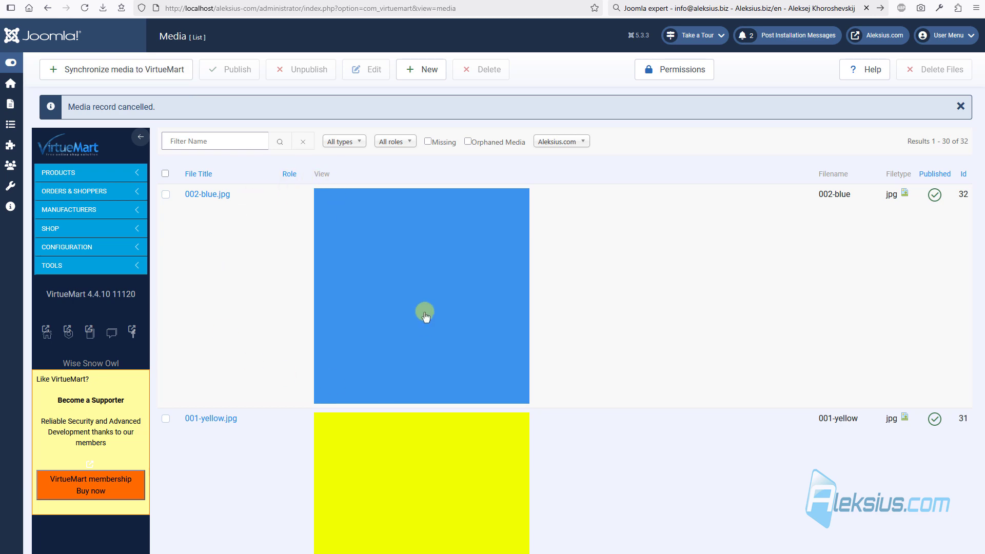
Synchronize the media files to VirtueMart and check the synchronization report and media list.
click(124, 69)
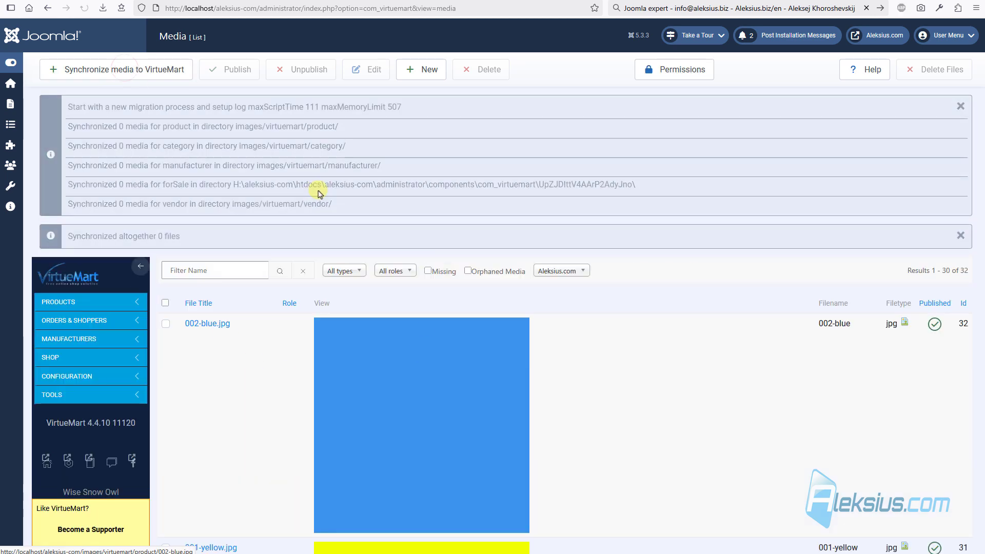
scroll(413, 361, down, 20)
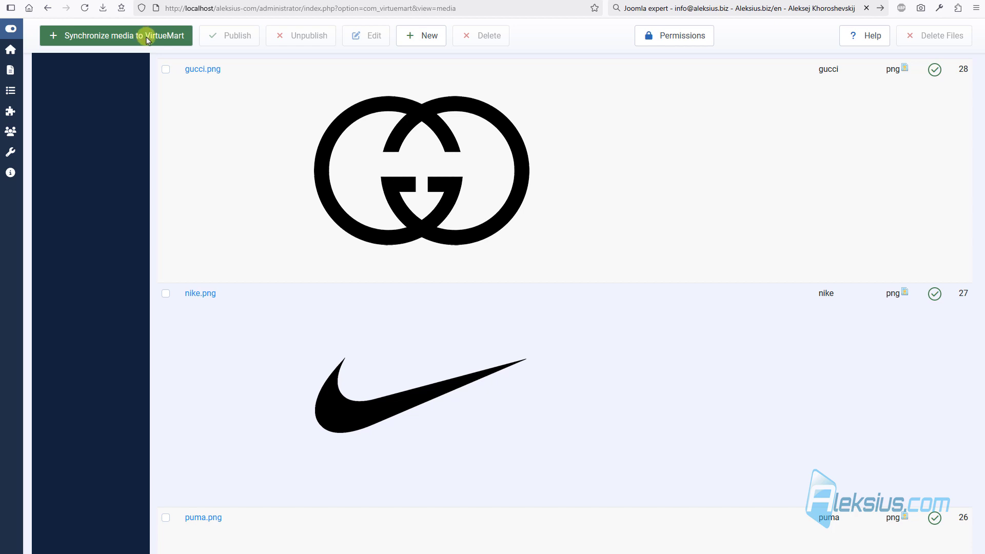
scroll(440, 227, up, 20)
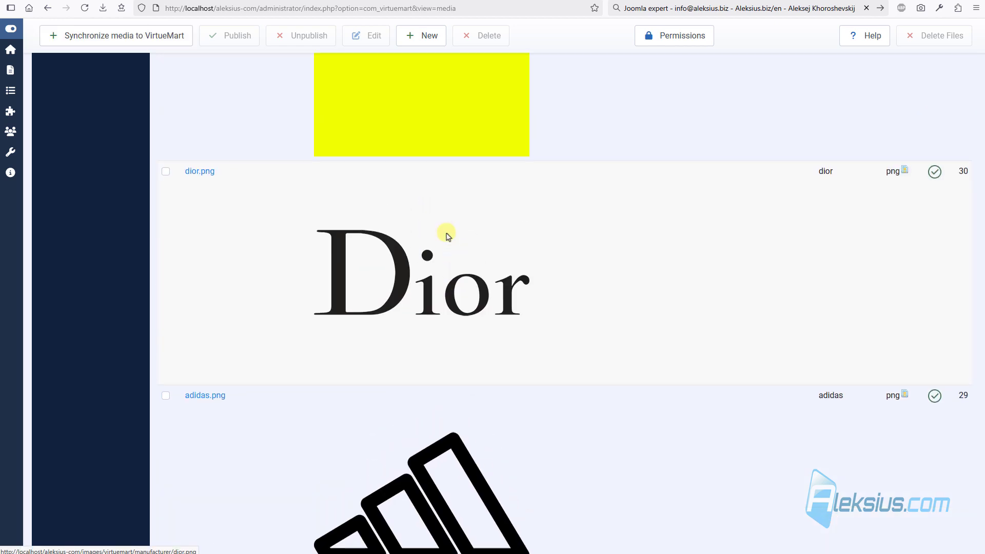
scroll(446, 238, up, 3)
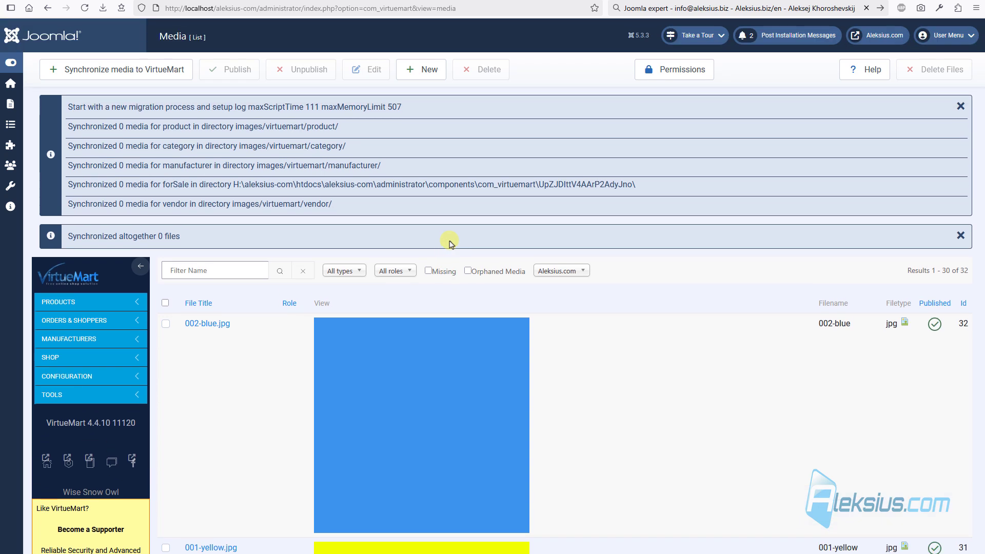
Open a blank media record, examine its image information and file upload sections, and cancel it.
click(429, 60)
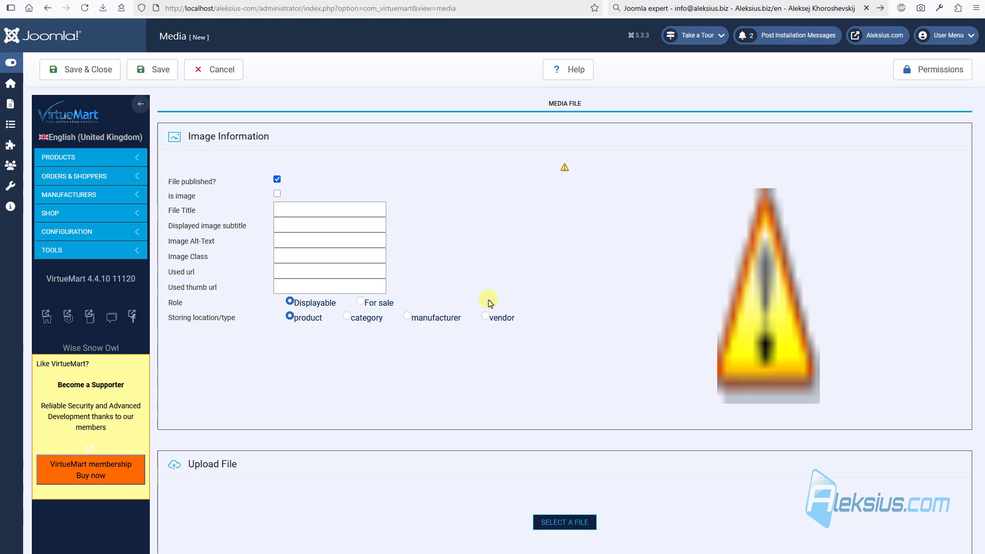
scroll(490, 303, down, 3)
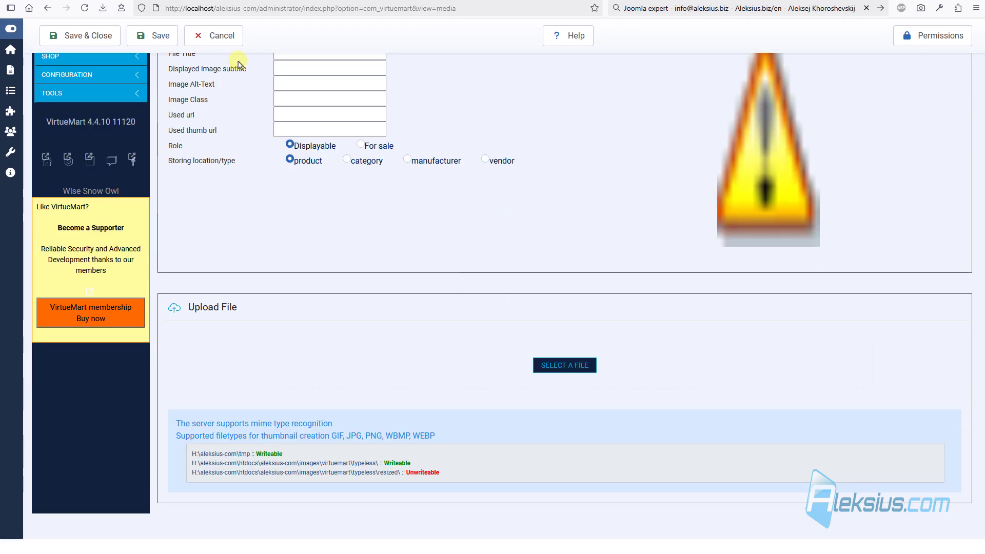
click(226, 36)
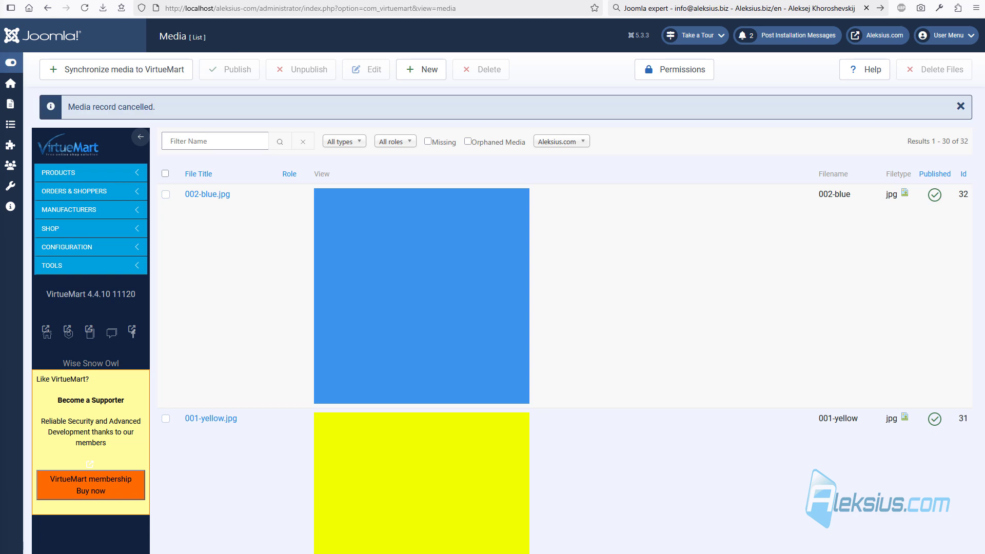
Open the shop's list of shipment methods.
click(108, 231)
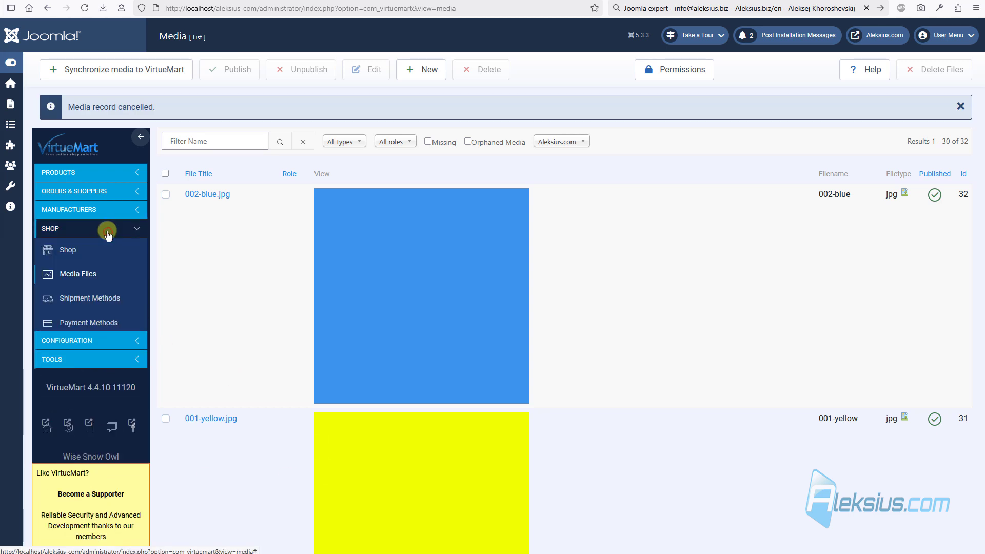
click(99, 303)
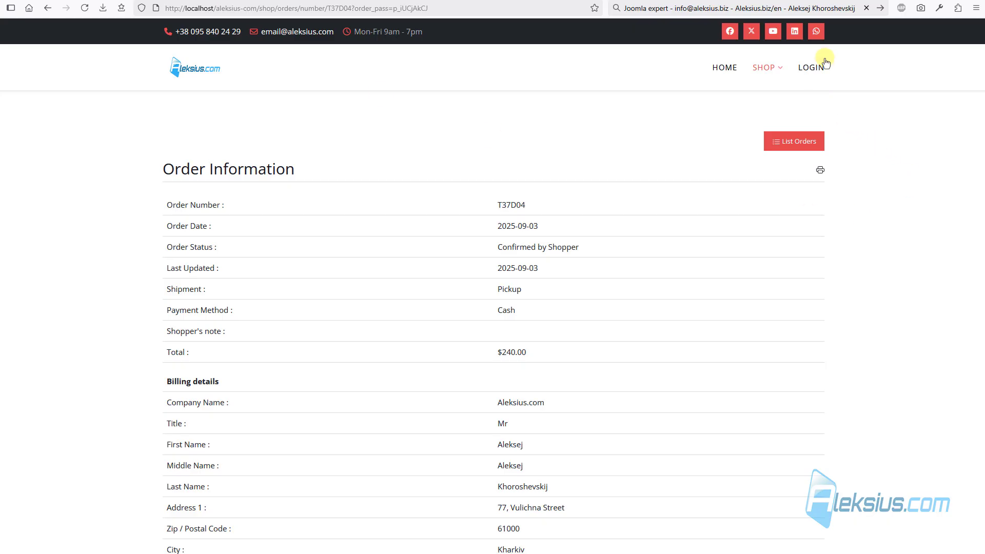
On the storefront, open the women's category and view the Women's Dress 1 product page.
mouse_move(772, 68)
click(779, 113)
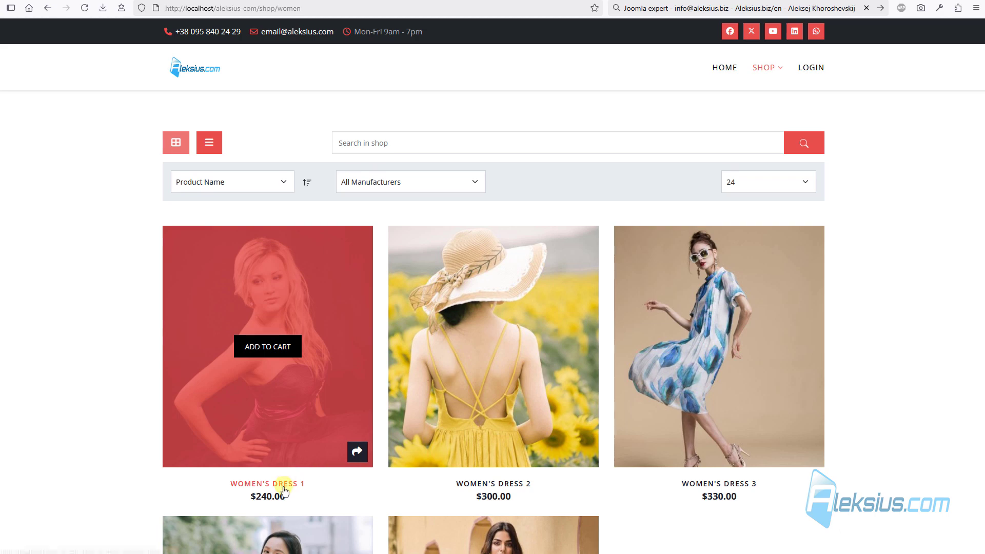
click(284, 485)
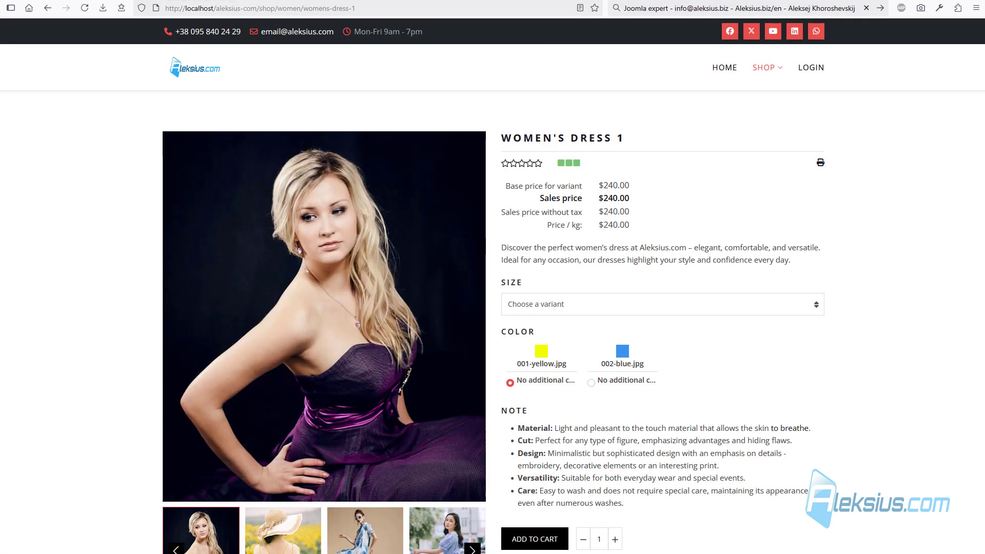
Back in the Joomla administrator, create and save a shipment method named Mail using VM Shipment - By weight, ZIP and countries.
click(110, 1)
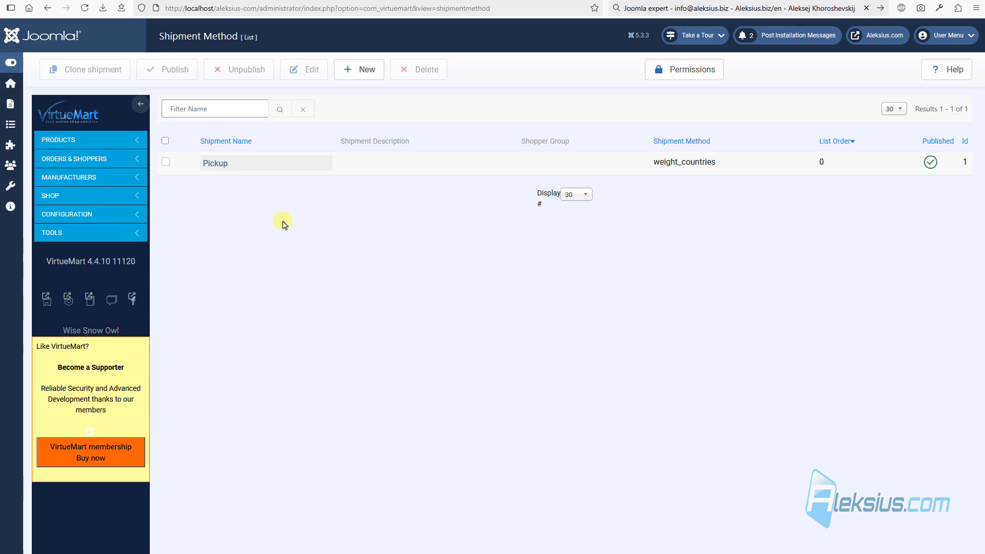
click(358, 67)
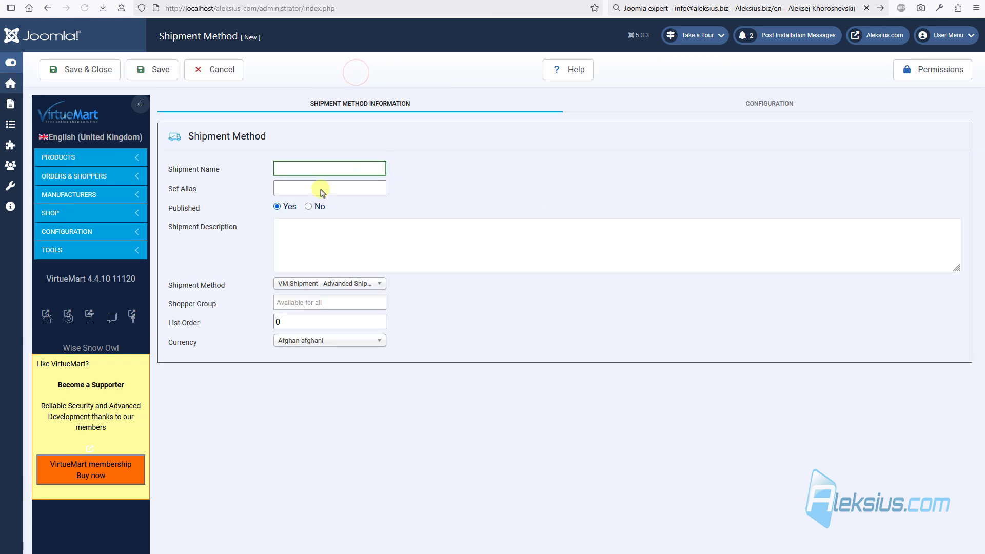
click(316, 166)
text(Mail)
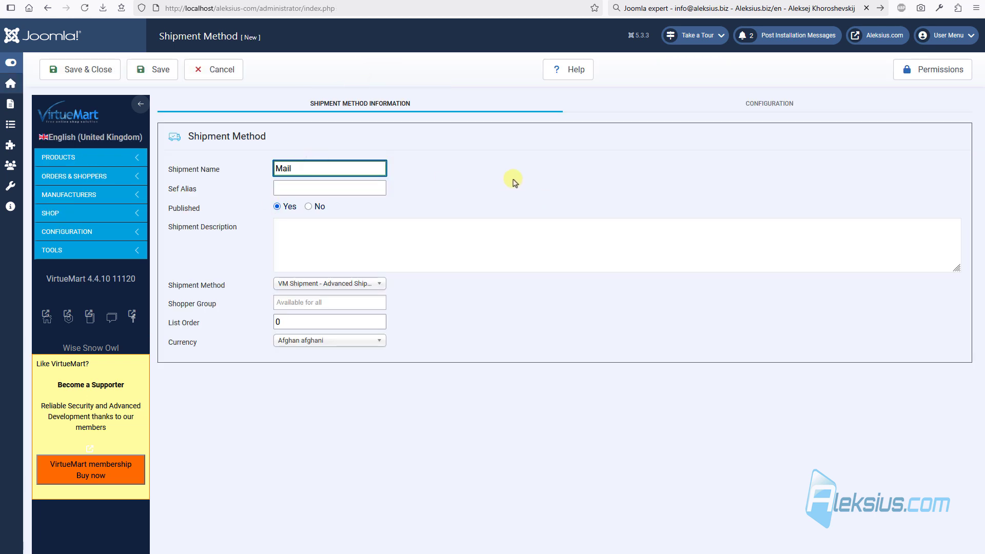
click(374, 266)
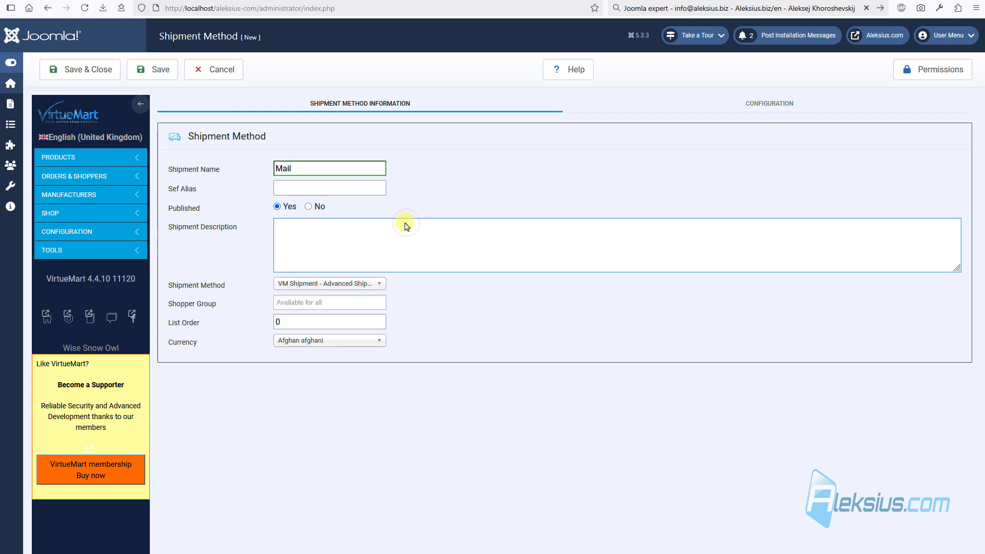
click(373, 284)
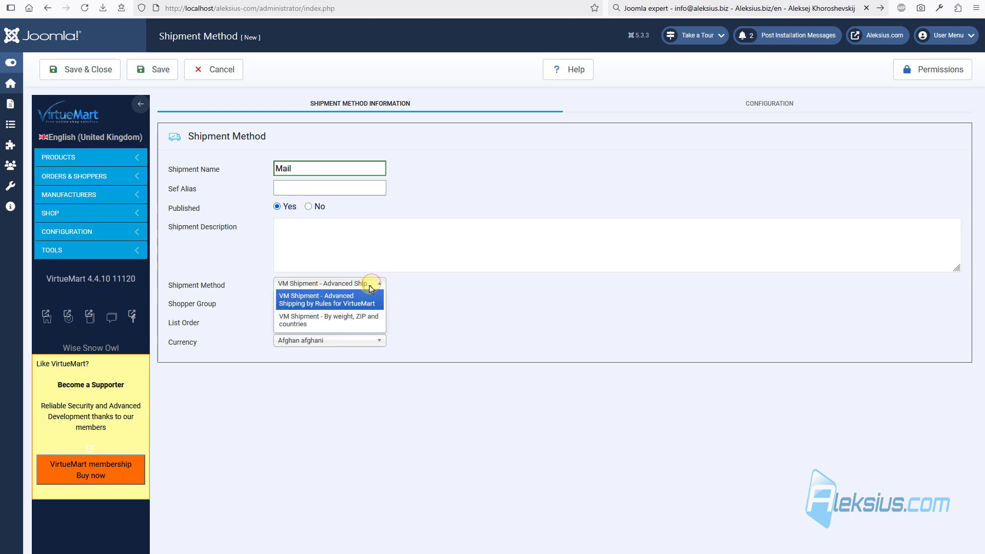
click(338, 326)
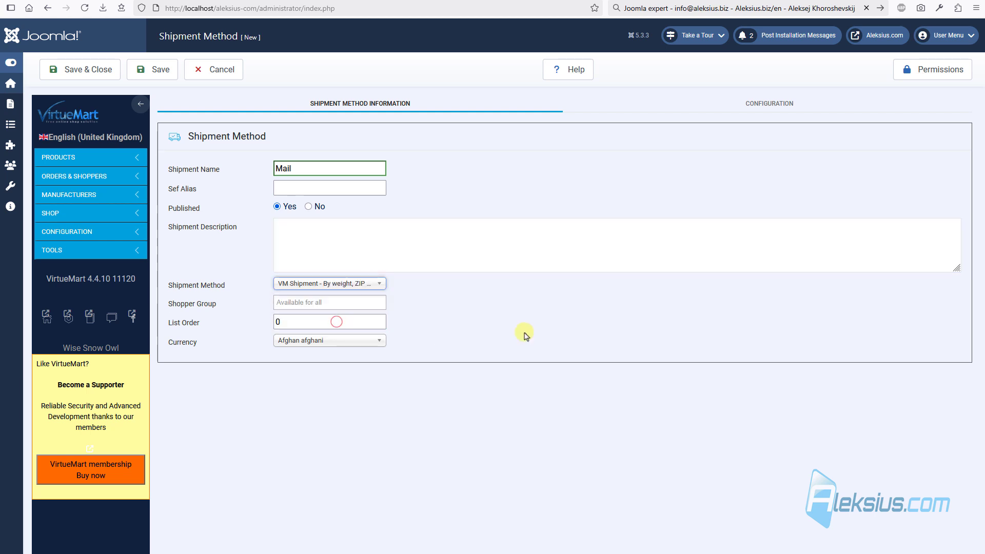
click(154, 68)
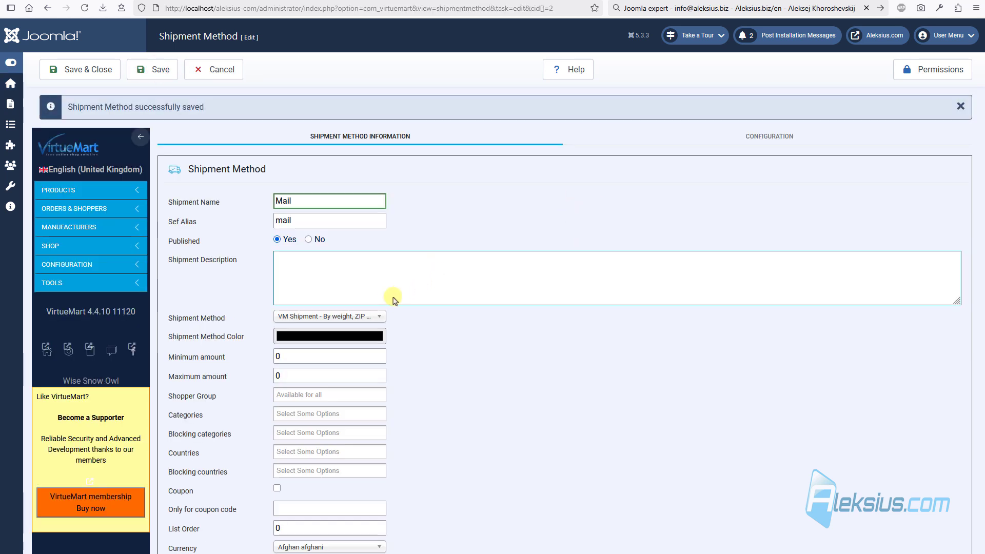
Set the Mail shipment method's minimum amount to 100 and maximum amount to 500, and save it.
click(297, 356)
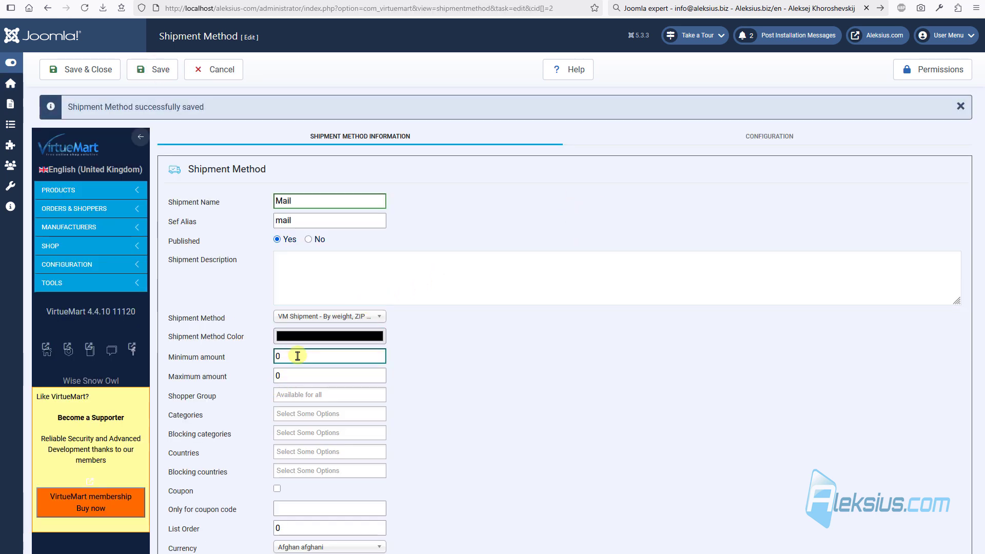
click(330, 376)
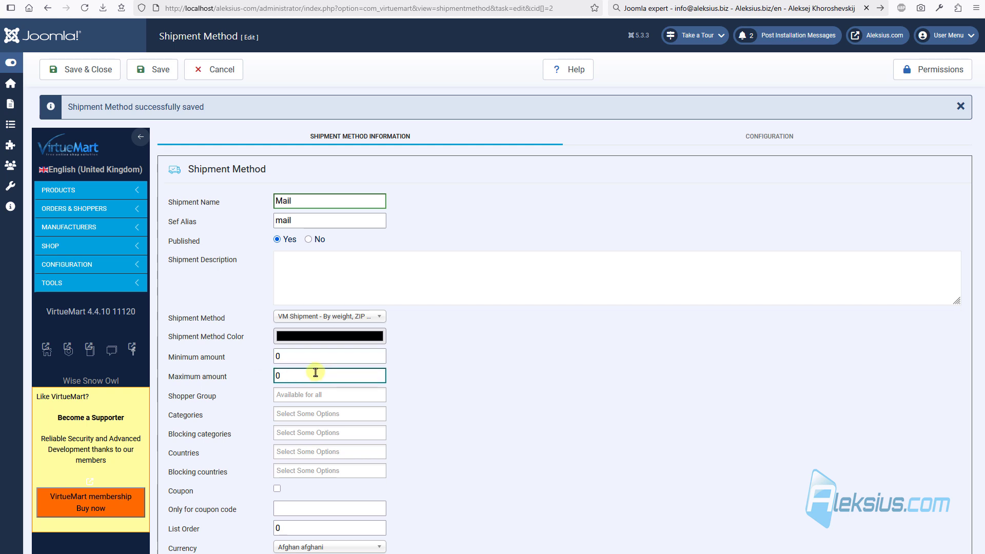
click(301, 356)
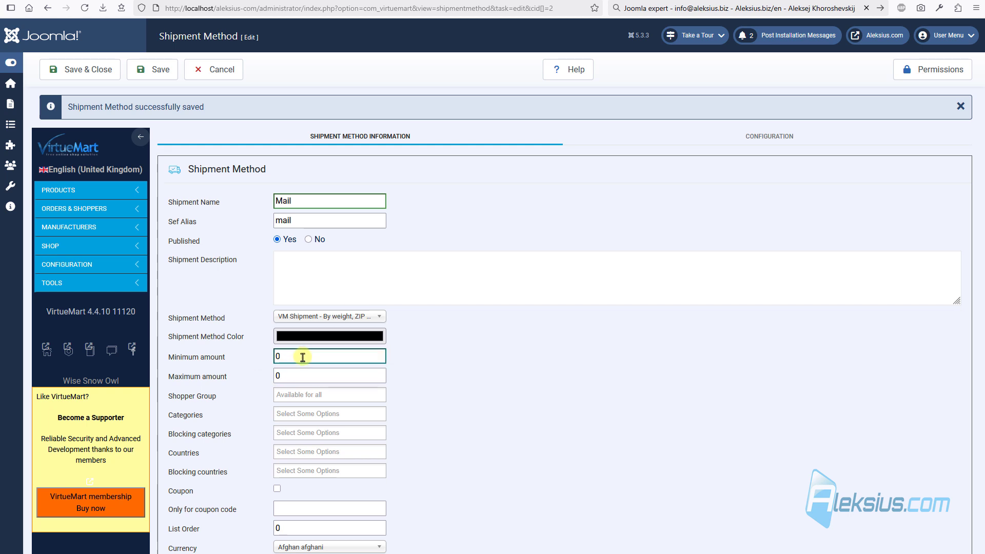
drag(302, 356, 270, 361)
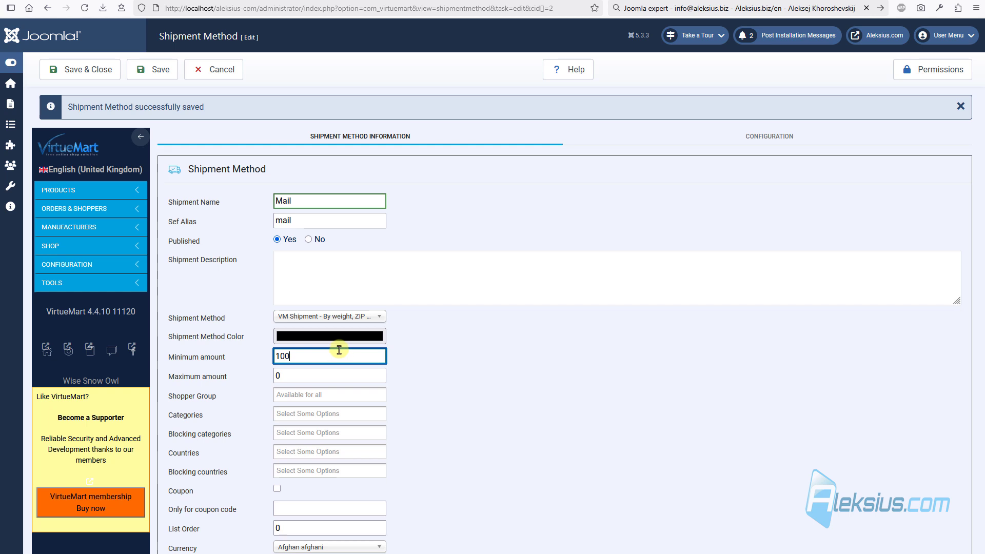
click(315, 375)
click(307, 376)
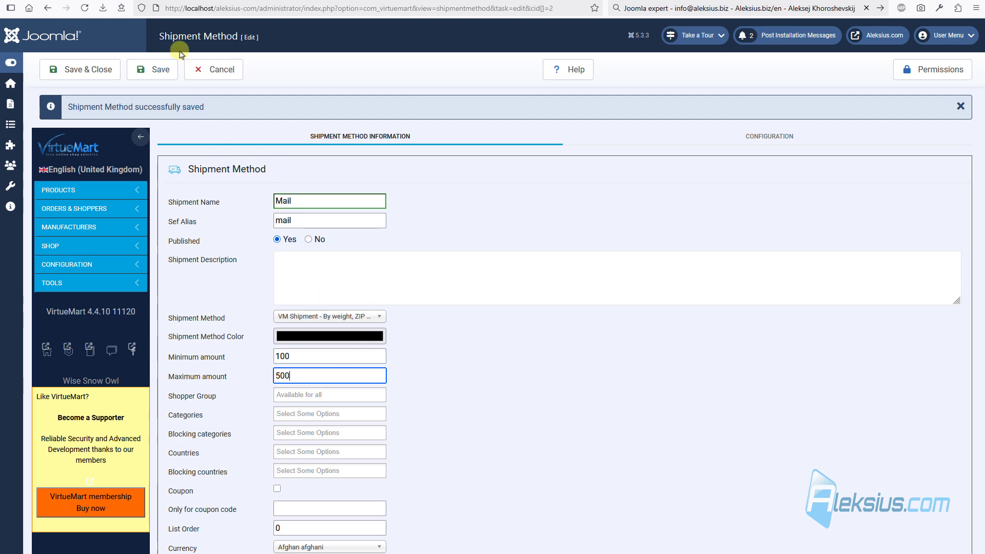
click(138, 76)
On the storefront, add one Women's Dress 1 to the cart and show the cart.
click(200, 0)
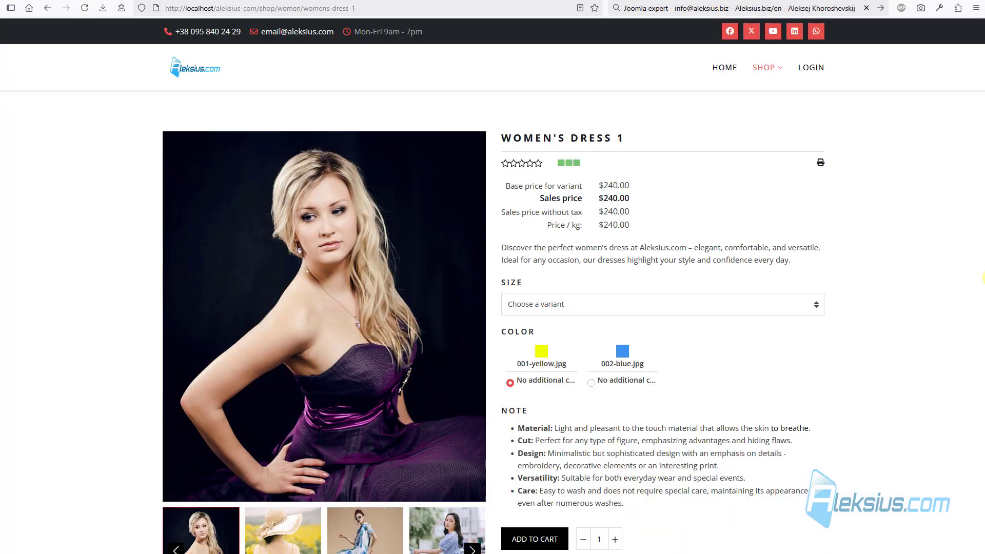
click(536, 537)
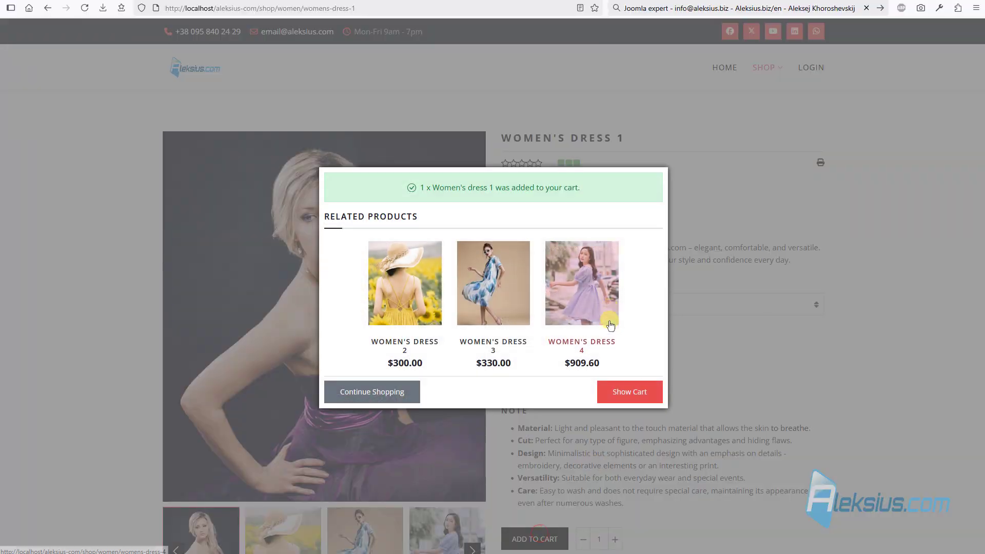
click(654, 392)
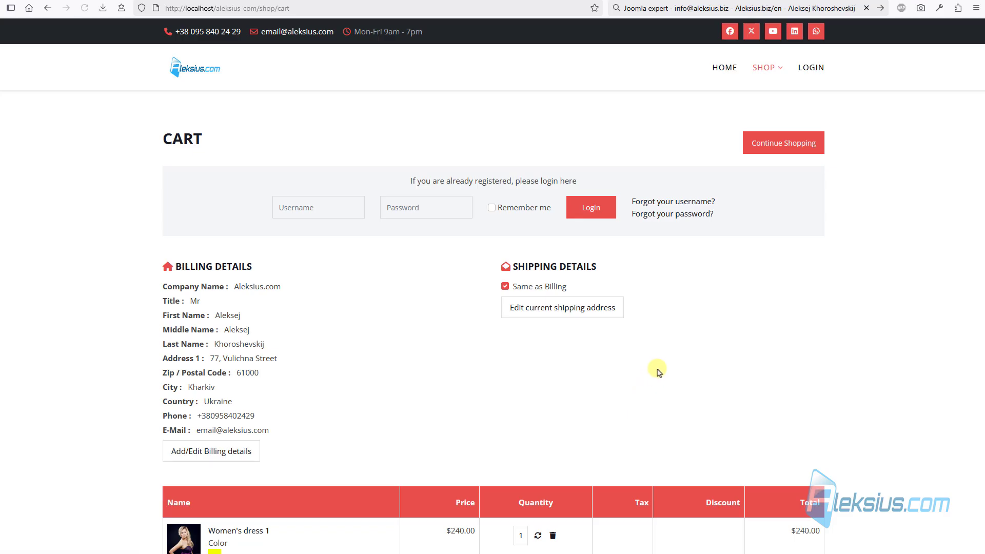
Set the quantity of Women's dress 1 in the cart to 10 and update the cart.
click(77, 1)
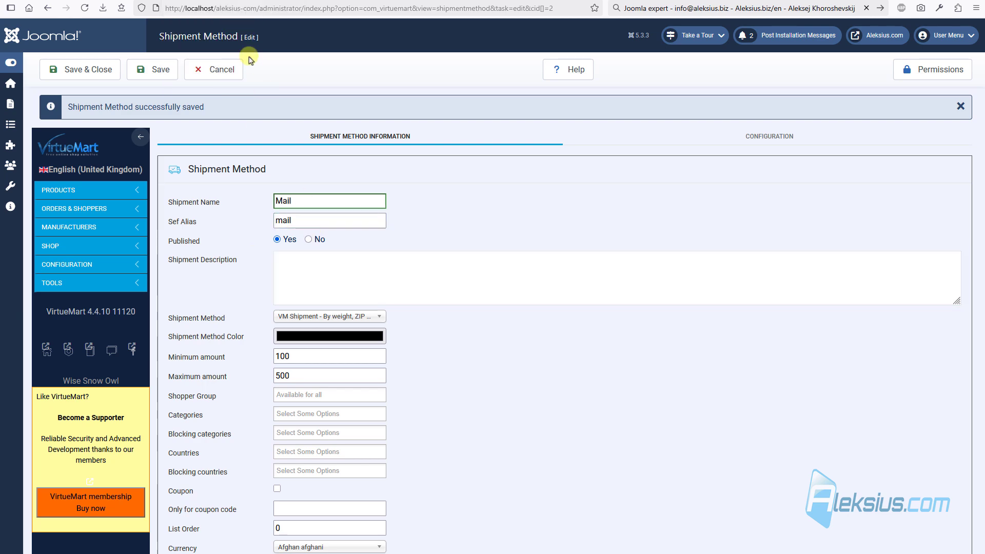
click(261, 1)
scroll(417, 224, down, 6)
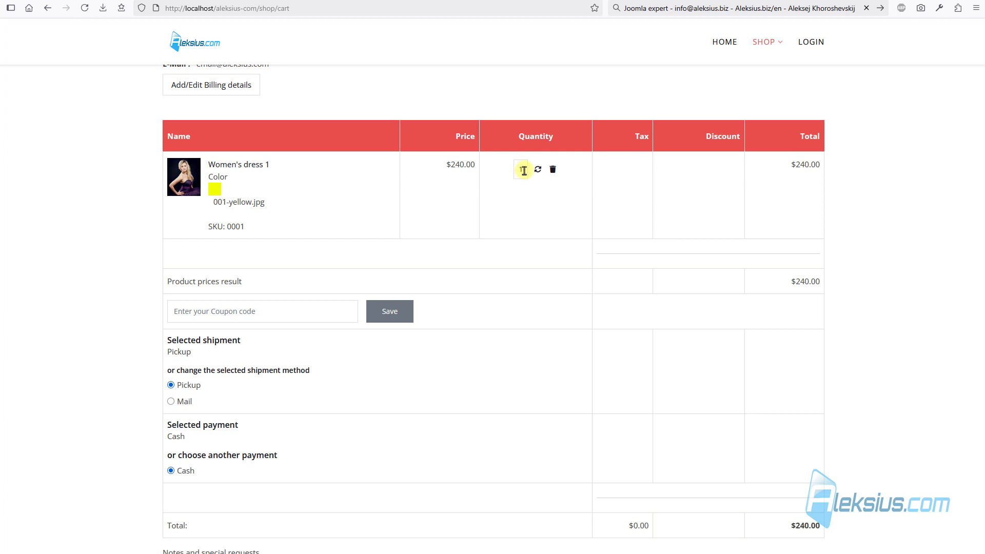
text(0)
click(537, 171)
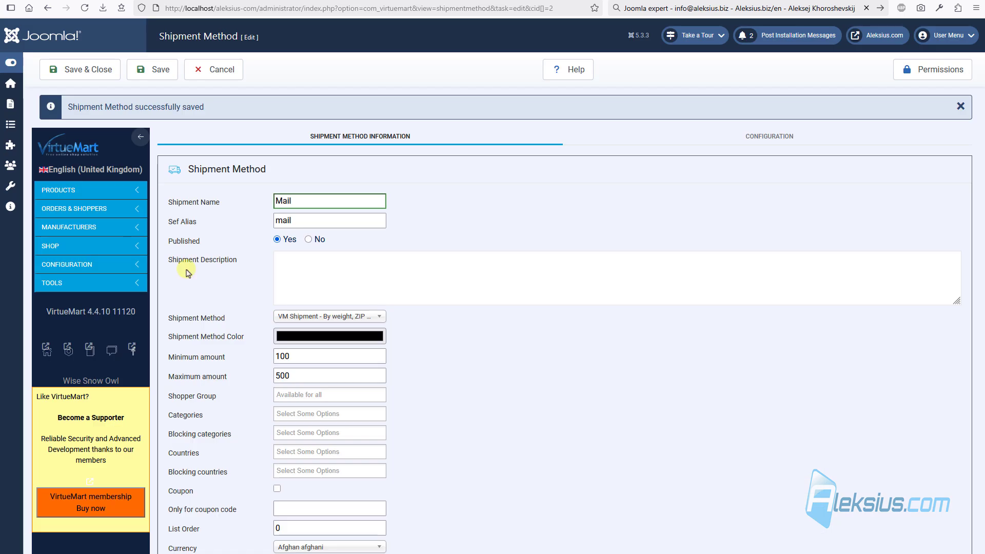
Back in the Joomla administrator, set the Mail shipment method's minimum amount to 300 and save it.
click(296, 375)
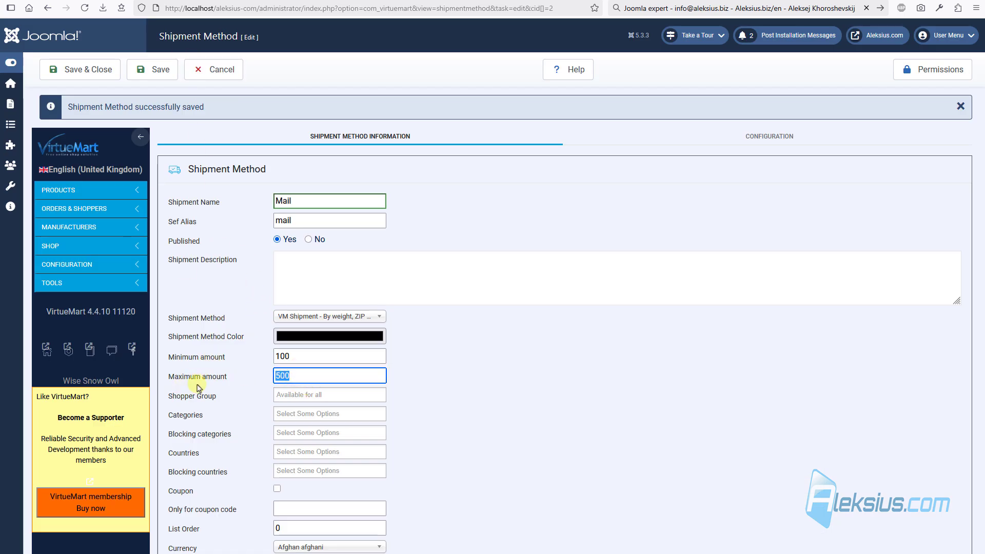
click(300, 357)
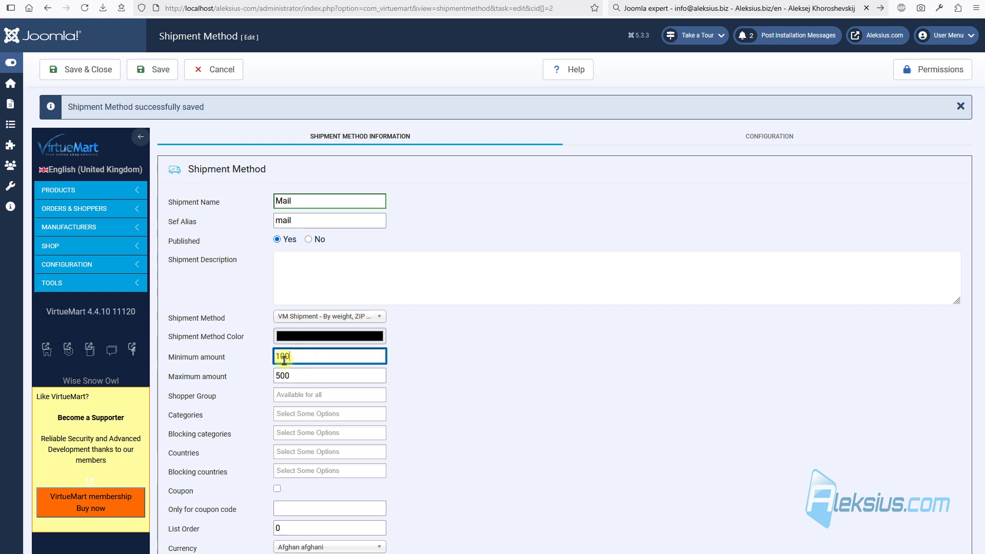
drag(313, 363, 272, 360)
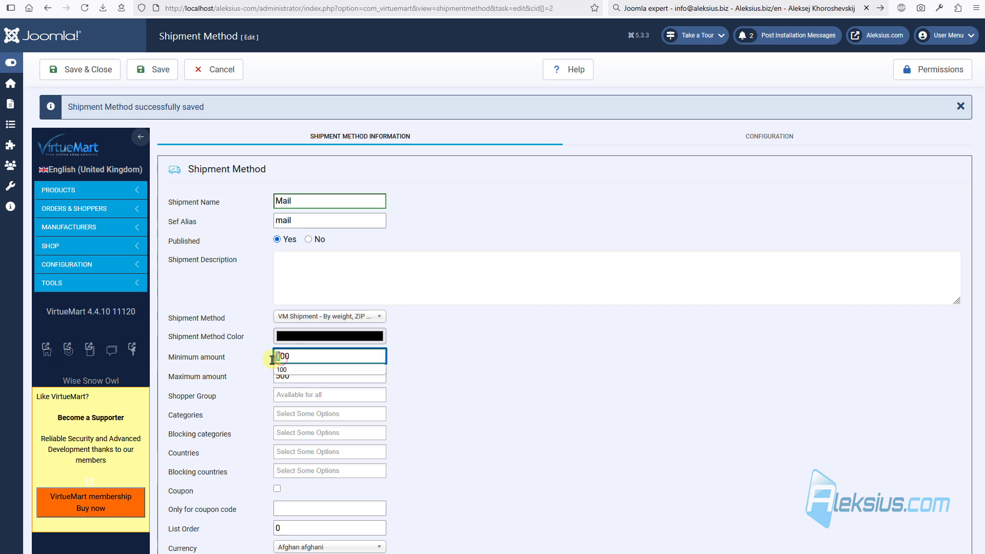
text(3)
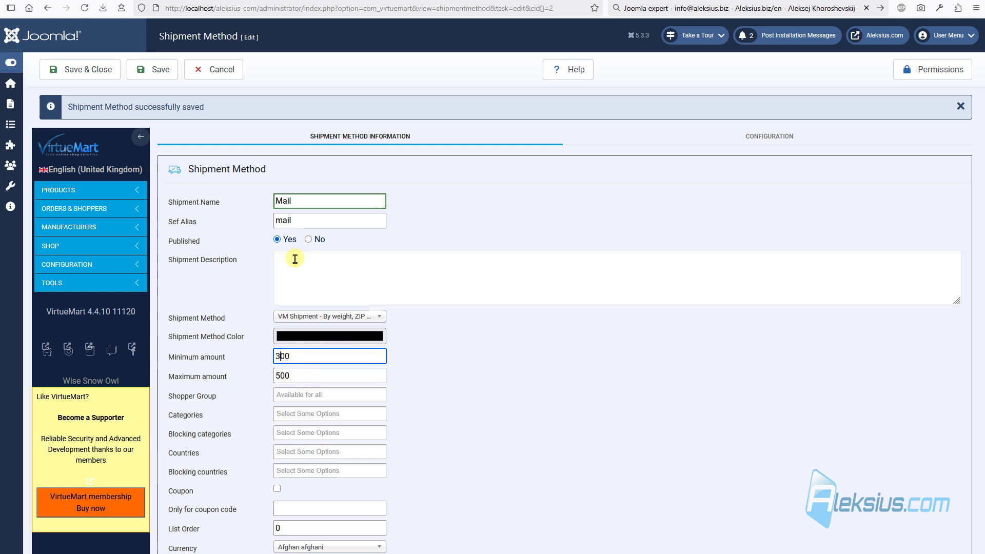
click(160, 70)
In the storefront cart, set the quantity of Women's dress 1 to 1 and update the cart.
click(205, 1)
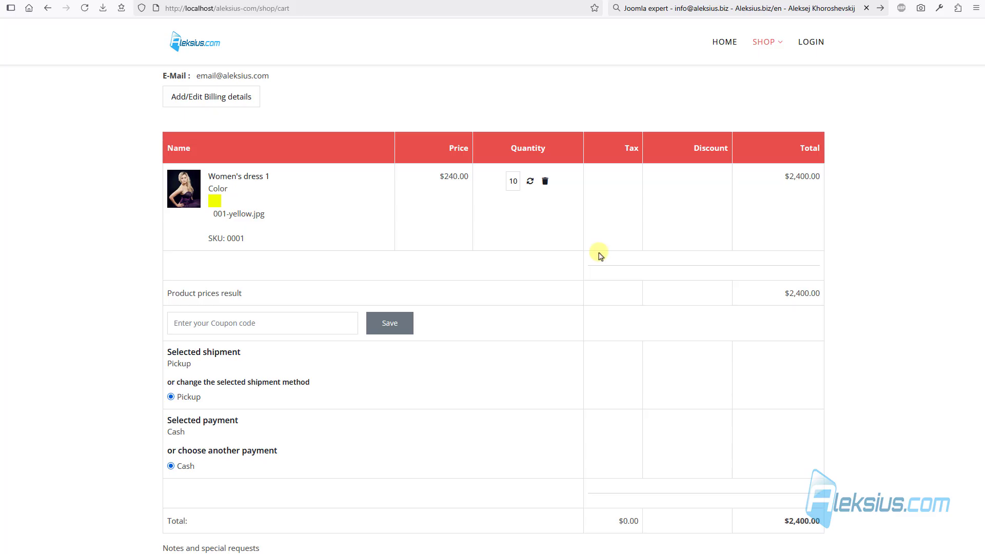
click(513, 181)
key(BackSpace)
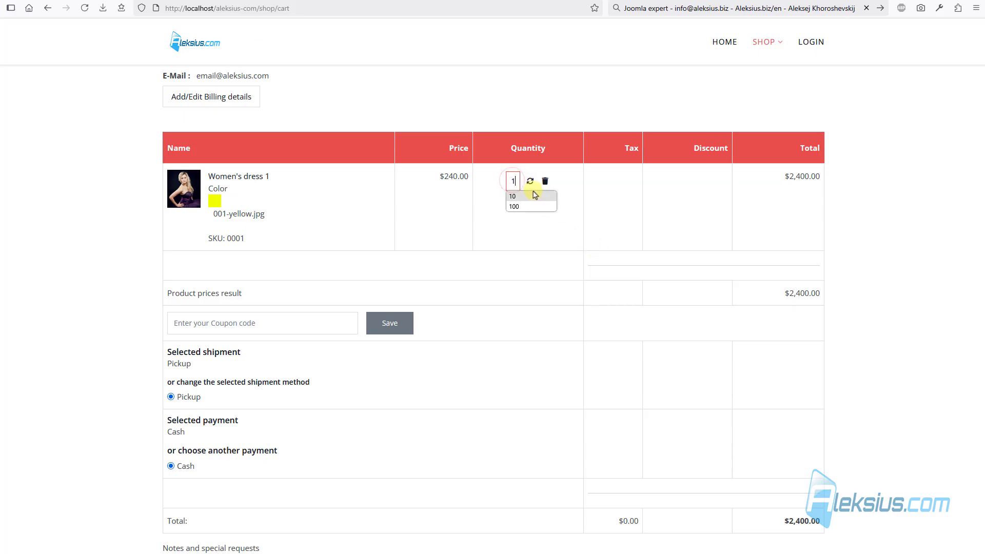
click(530, 181)
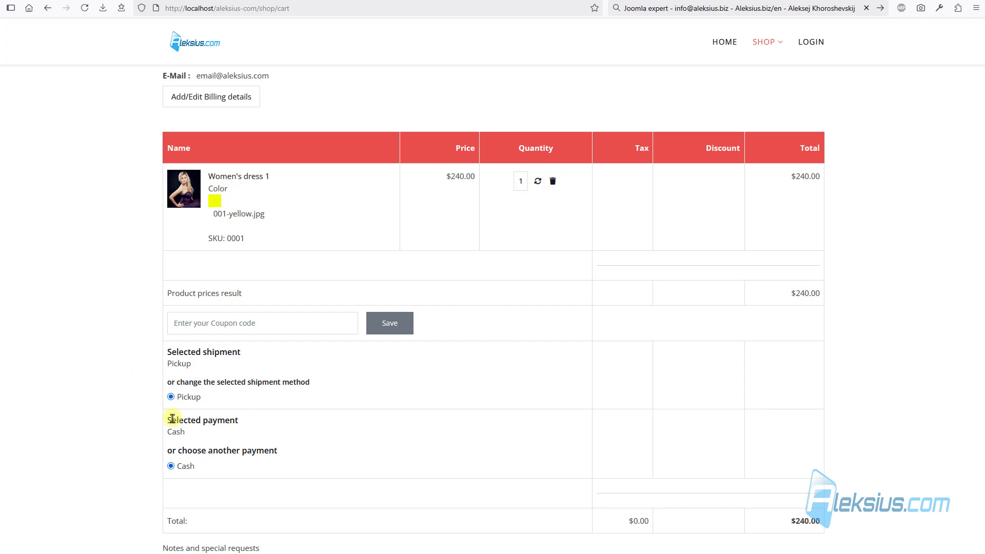
Set the quantity of Women's dress 1 to 2 and update the cart.
drag(518, 183, 497, 186)
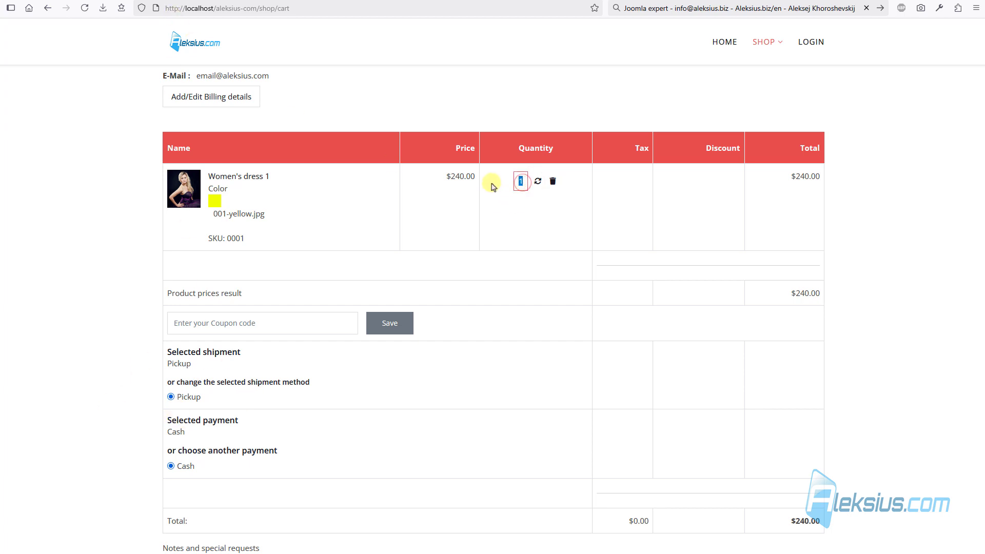
text(2)
click(537, 182)
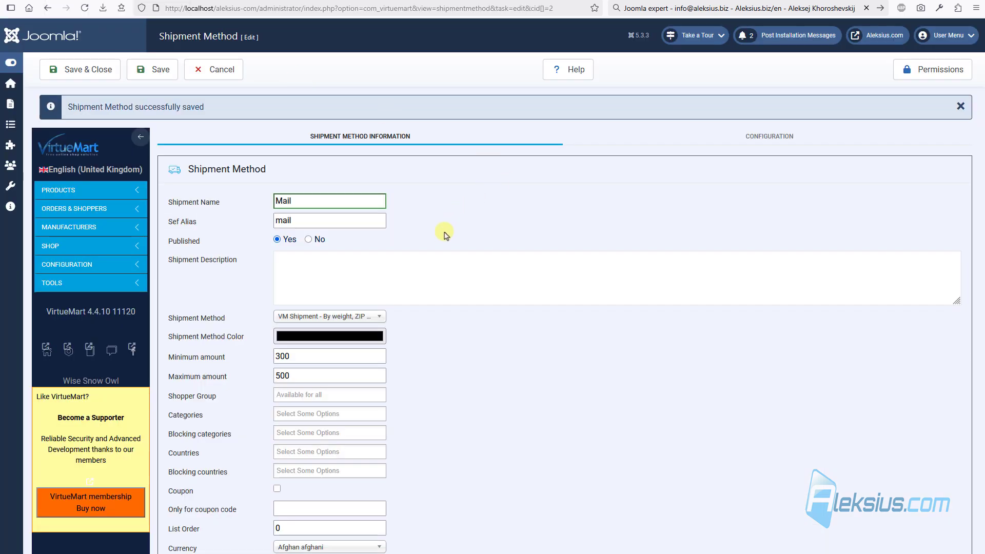
Back in the Joomla administrator, clear the Mail method's minimum and maximum amounts and view the available shopper groups.
double_click(308, 356)
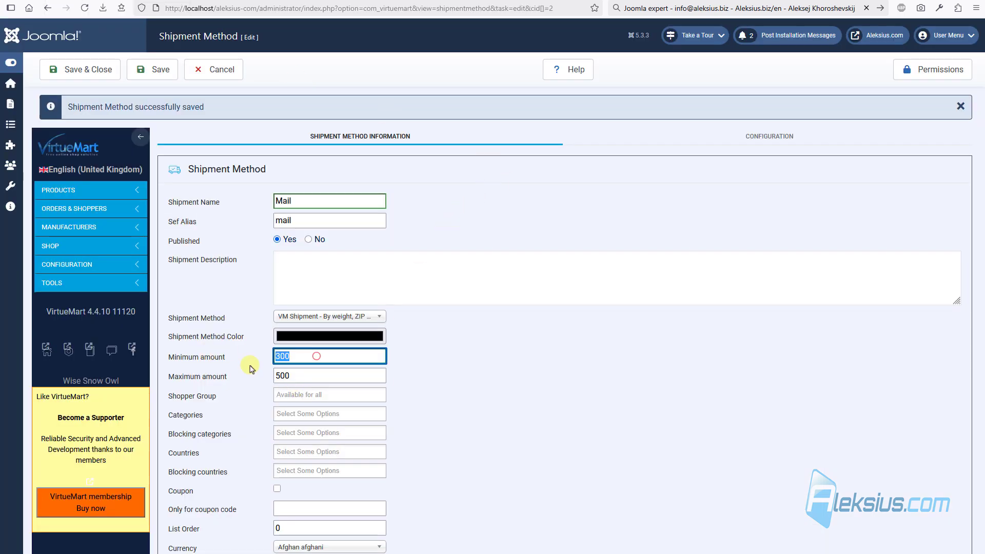
key(BackSpace)
double_click(319, 377)
key(BackSpace)
click(530, 381)
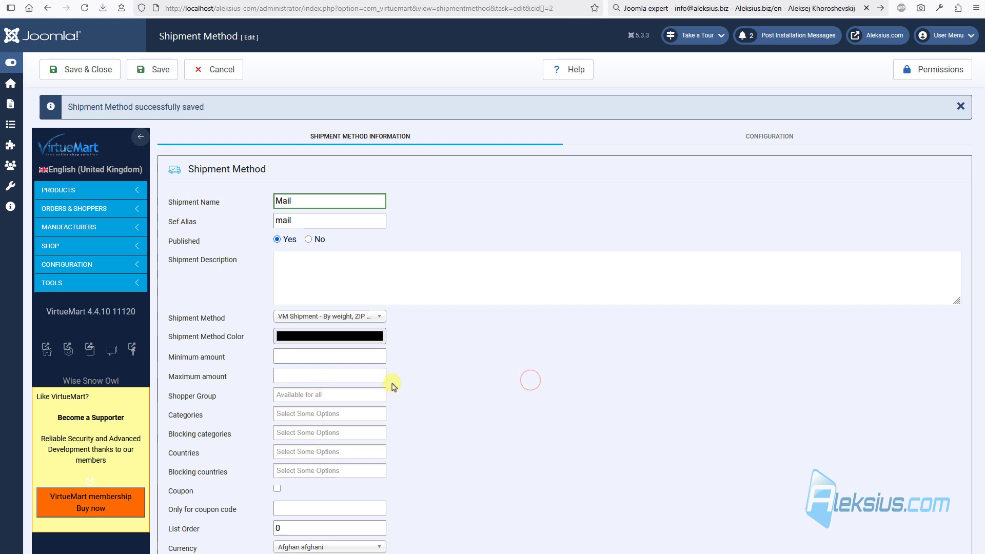
click(322, 396)
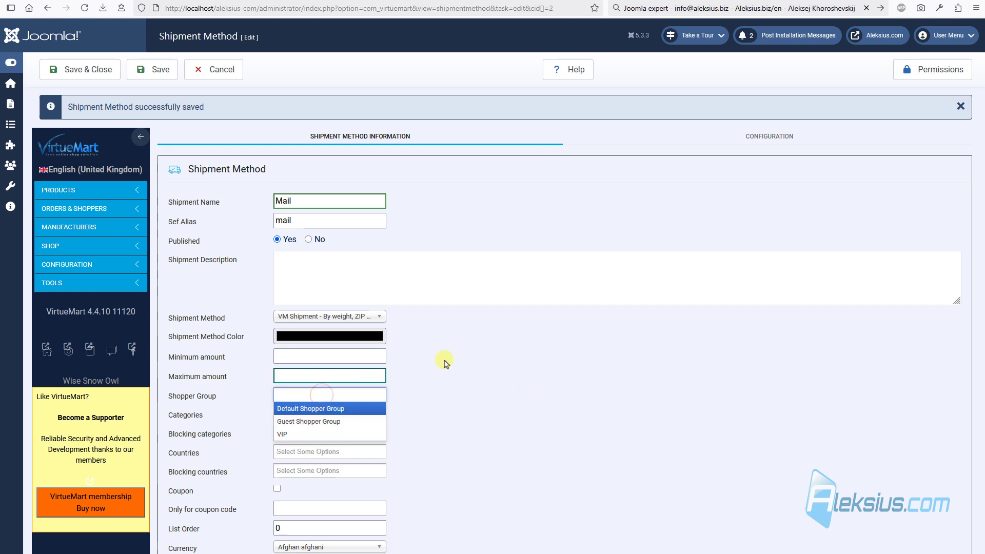
click(489, 350)
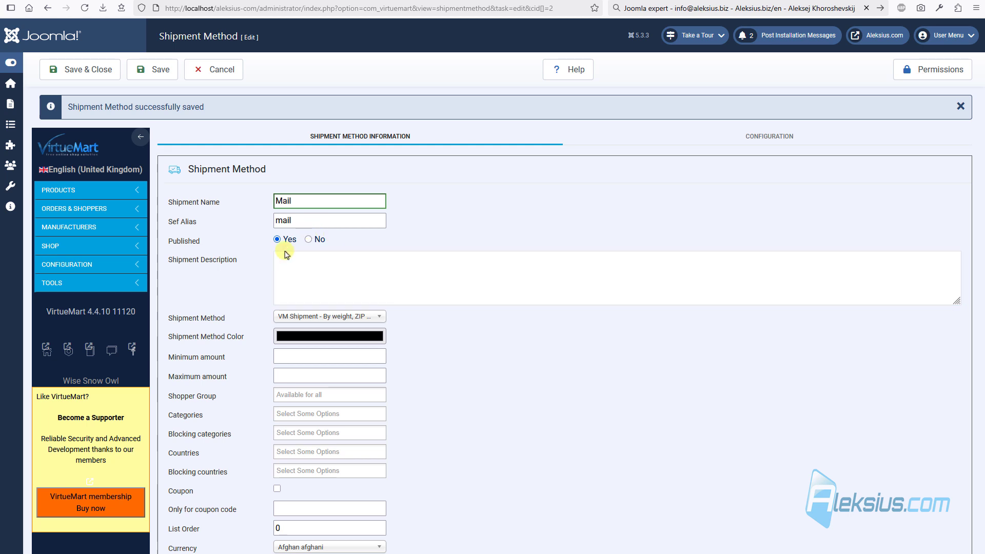
Restrict the Mail shipment method to the Girls category, save it, and check the shipment options in the storefront cart.
click(320, 412)
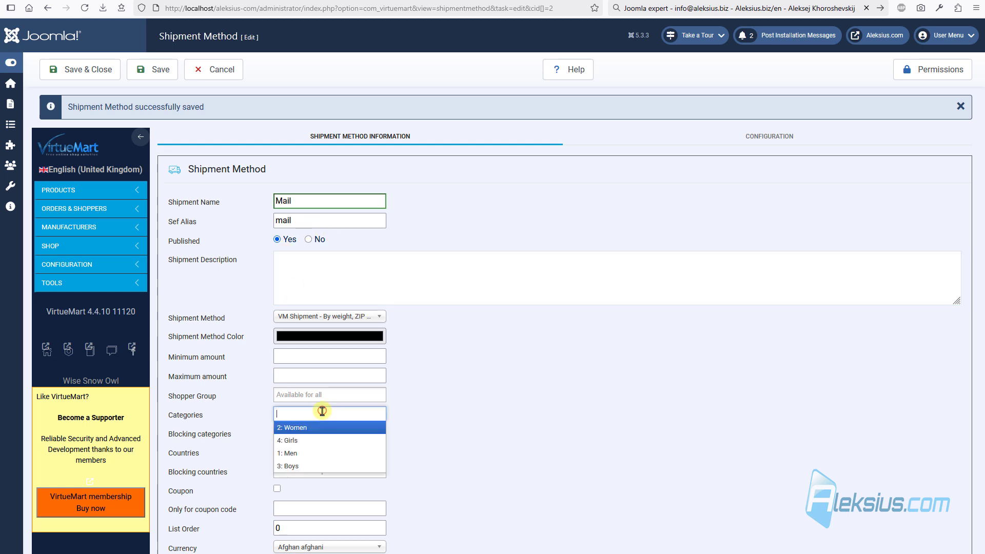
click(298, 440)
click(162, 68)
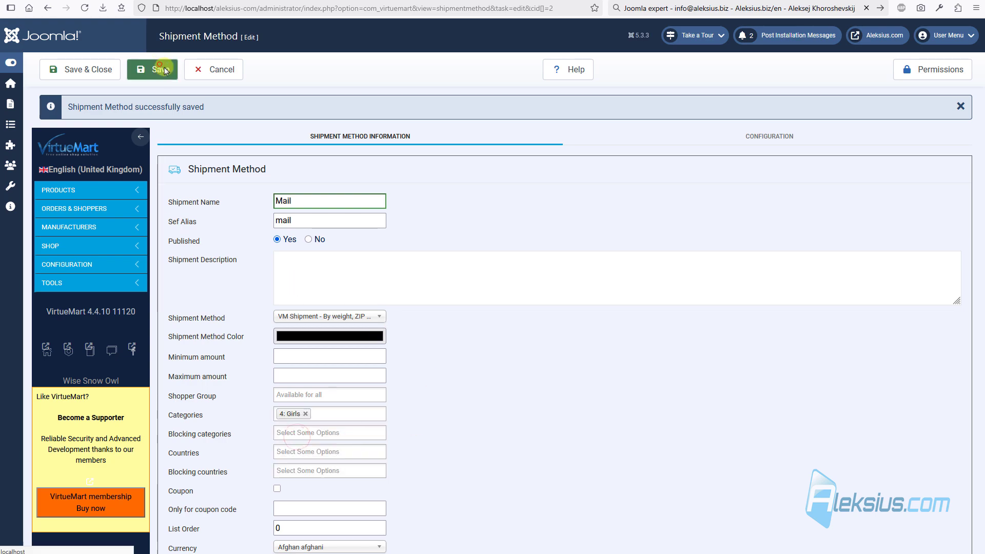
click(236, 0)
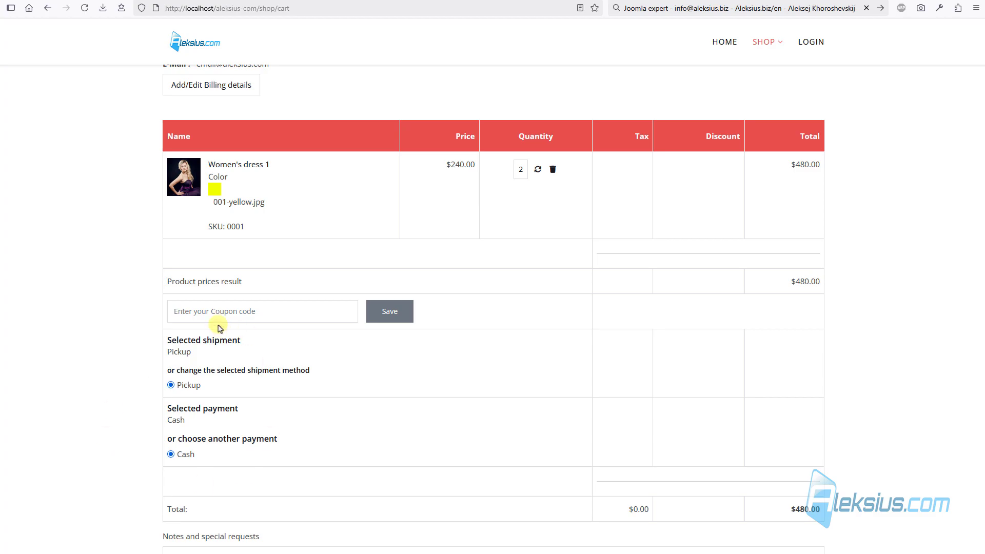
Remove the Girls category from the Mail shipment method in the administrator, save it, and reload the storefront cart.
click(117, 1)
scroll(299, 354, down, 5)
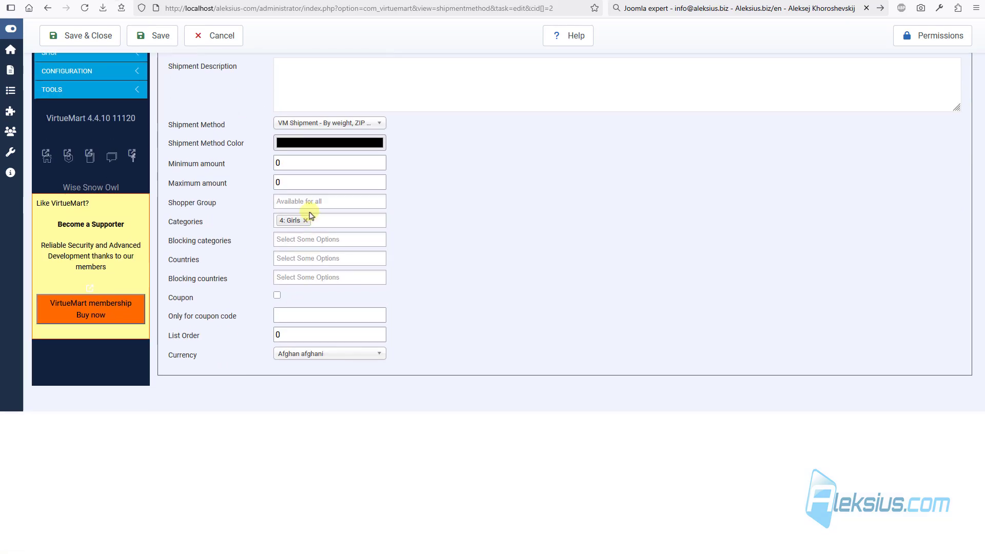
click(306, 221)
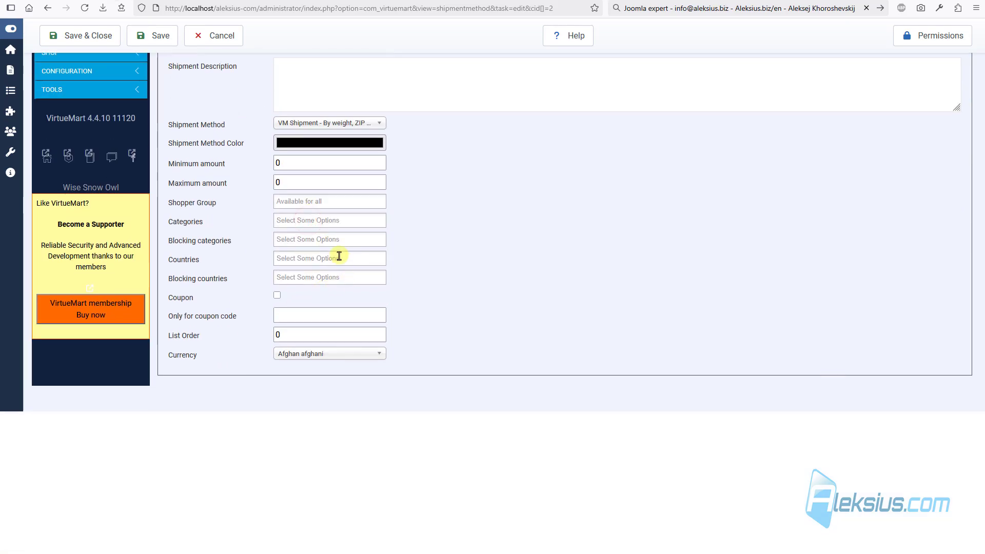
click(309, 239)
click(444, 235)
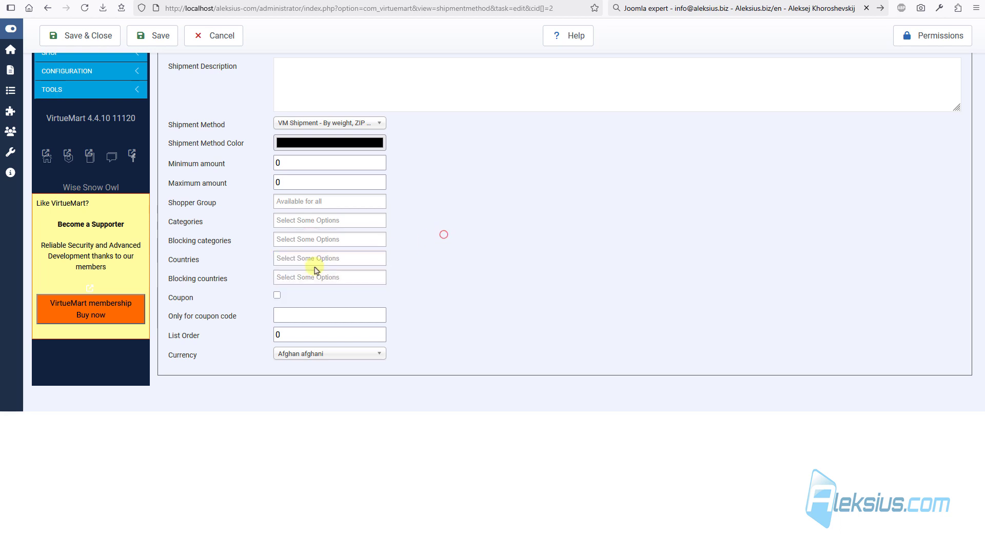
click(311, 257)
click(482, 232)
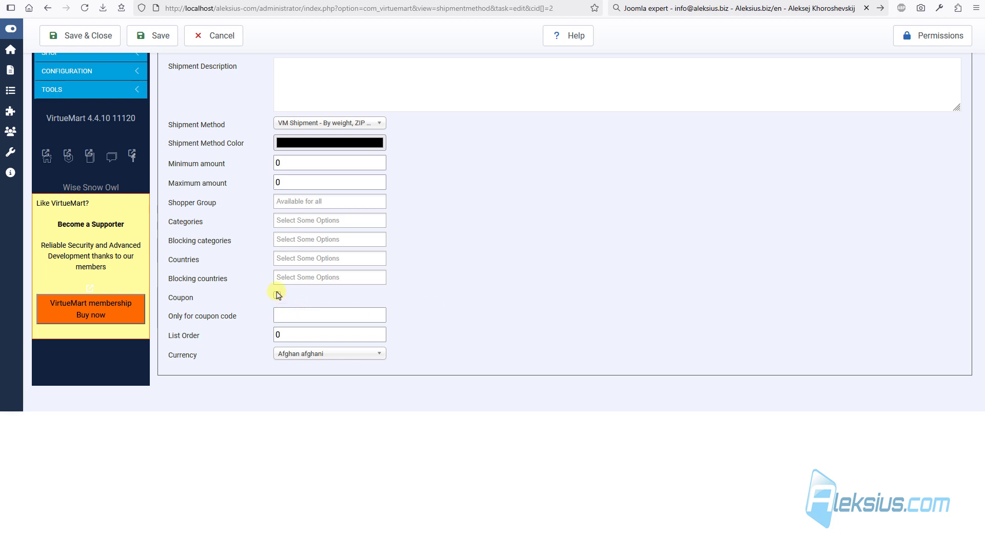
click(156, 36)
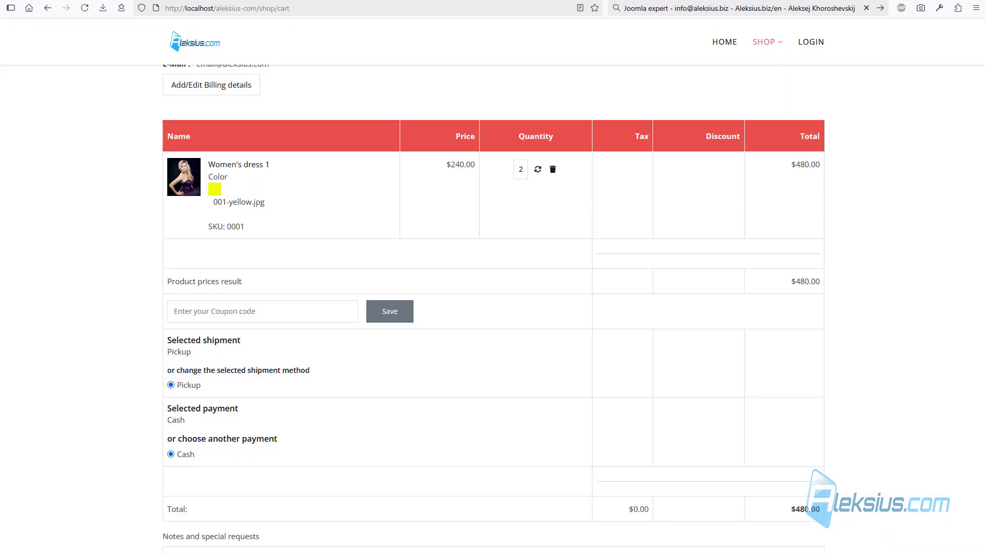
key(F5)
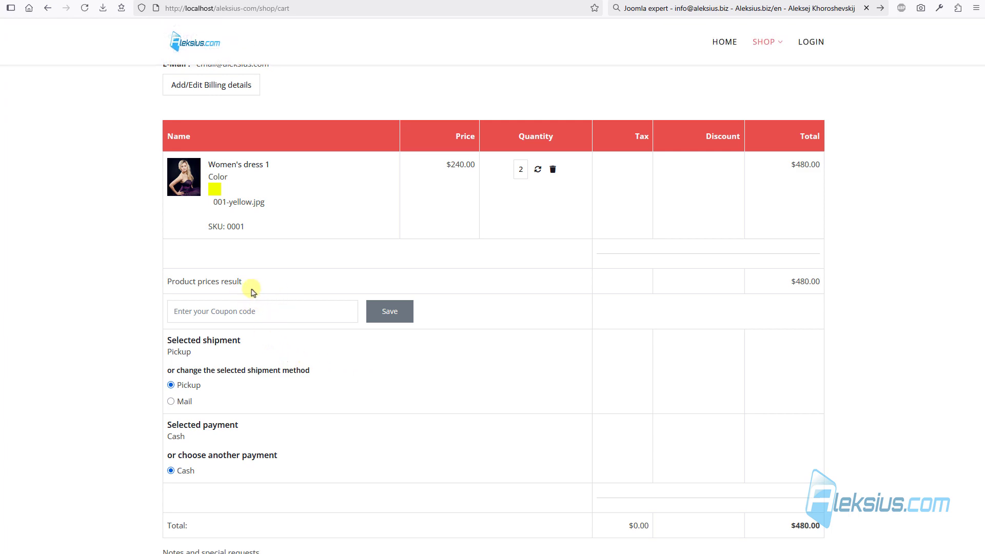
Back in the Joomla administrator, open the Mail shipment method's configuration settings and look through them.
click(149, 1)
click(745, 137)
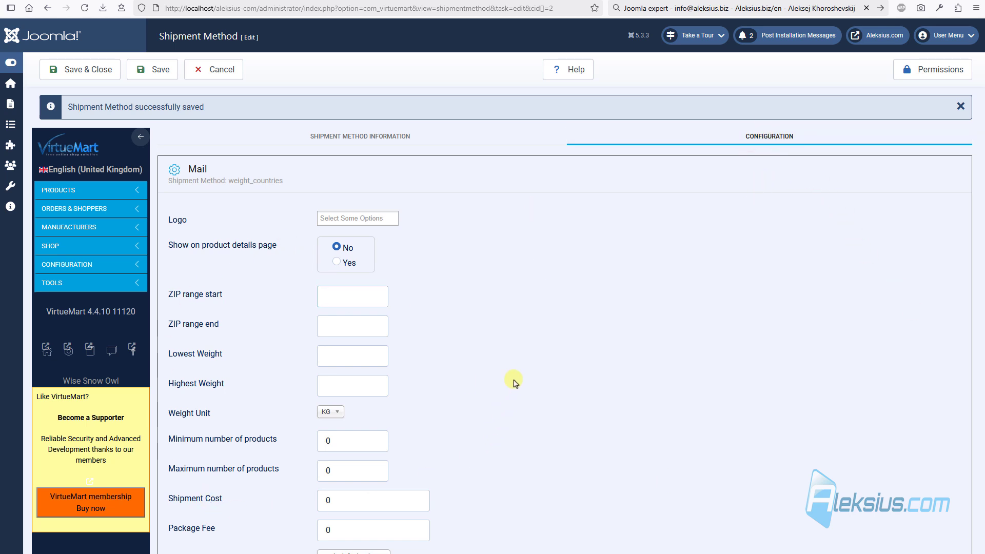
scroll(522, 326, down, 1)
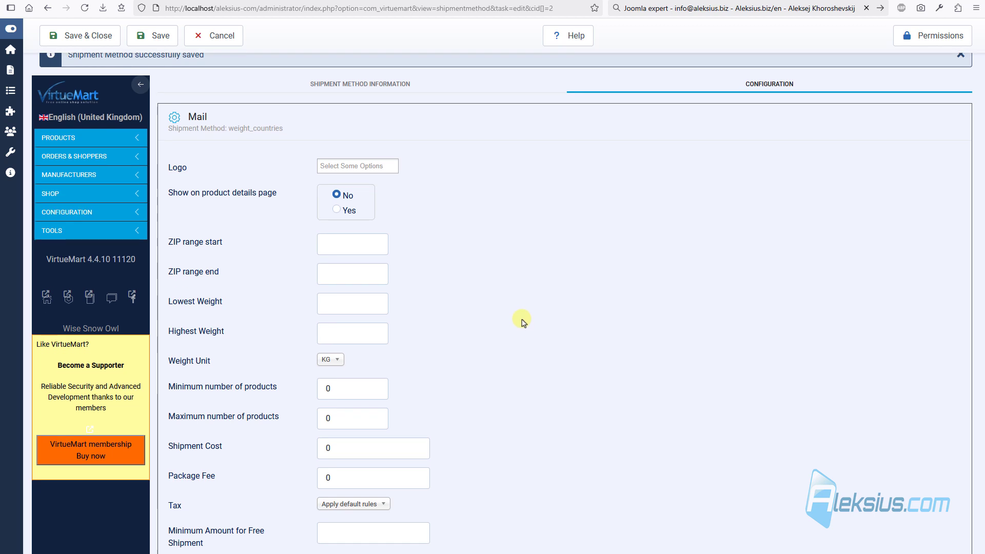
Set the Mail method's shipment cost to 400, save it, and choose Mail as the shipment in the storefront cart.
click(382, 446)
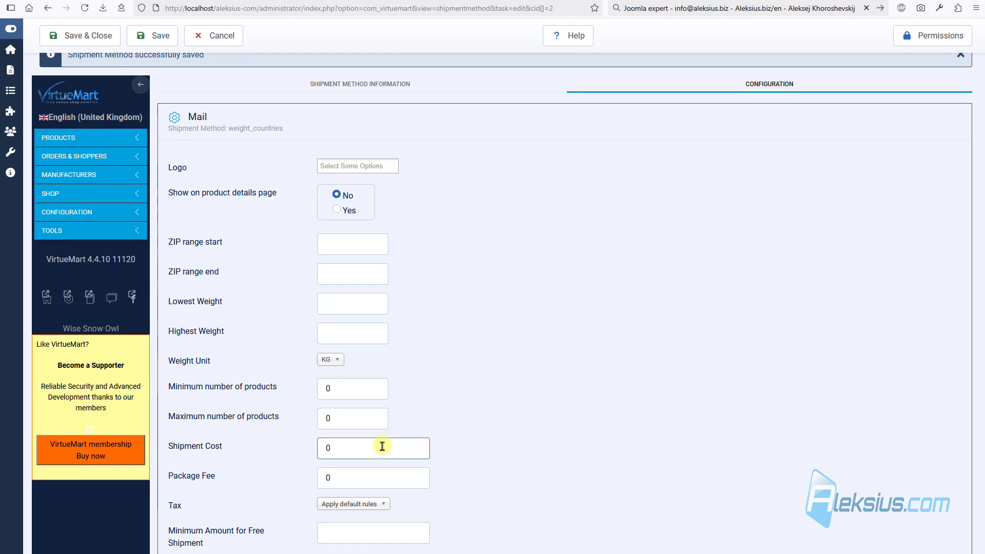
double_click(380, 448)
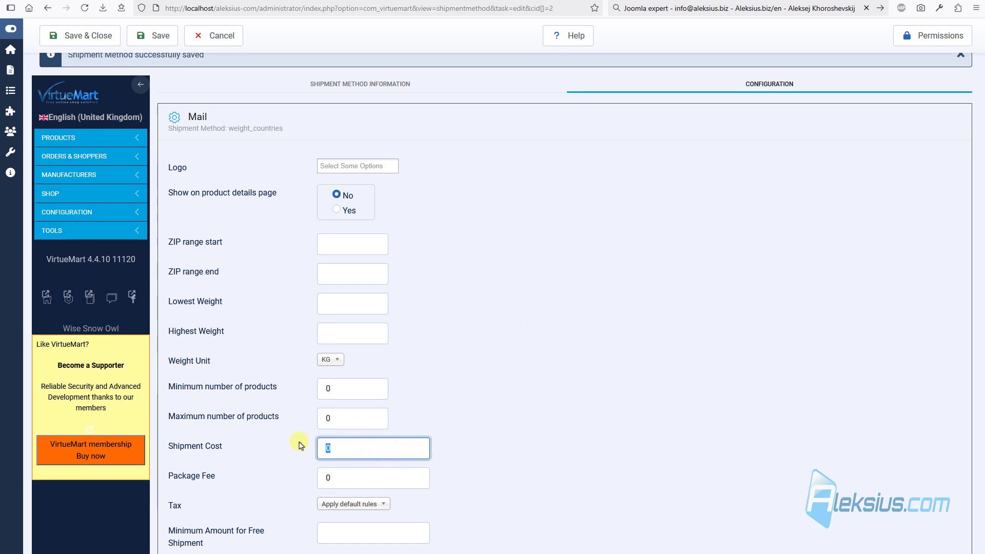
text(400)
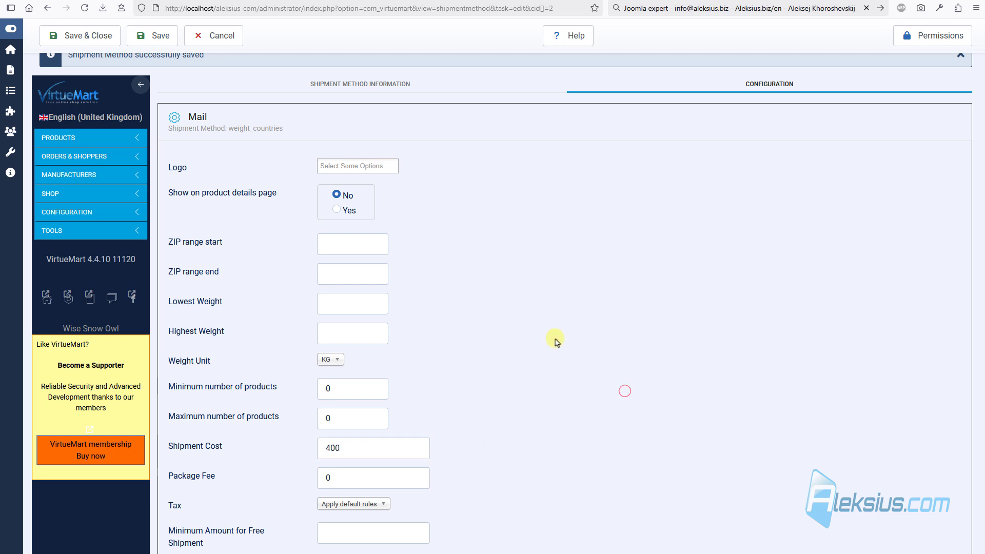
click(154, 36)
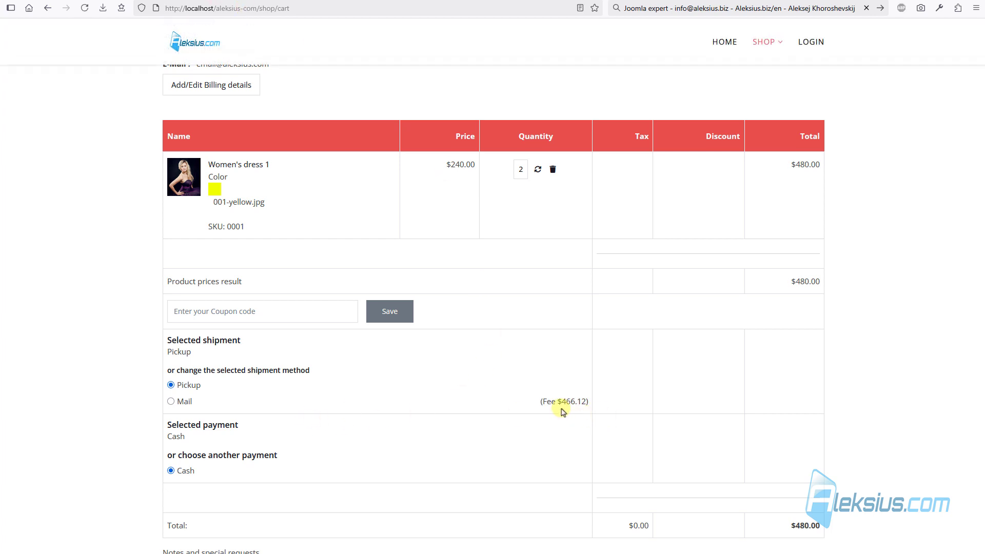
click(184, 402)
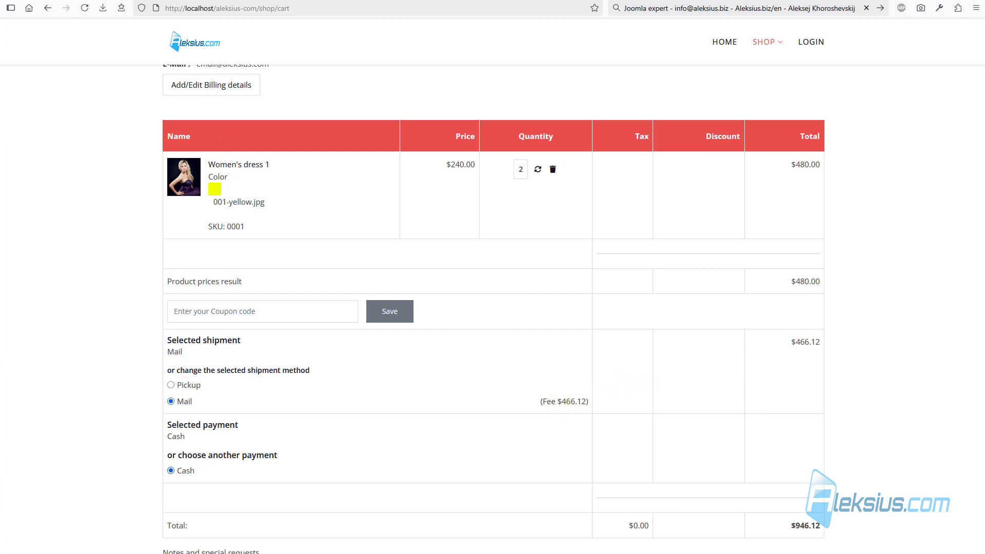
Back in the Joomla administrator, set the Mail shipment method's currency to United States dollar and save it.
click(103, 1)
scroll(407, 459, down, 3)
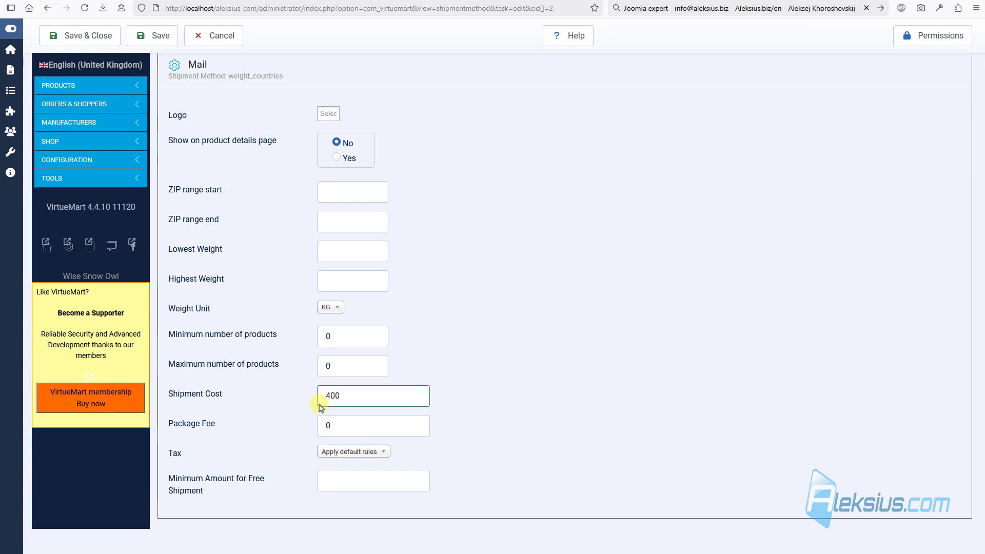
scroll(564, 231, up, 2)
click(402, 139)
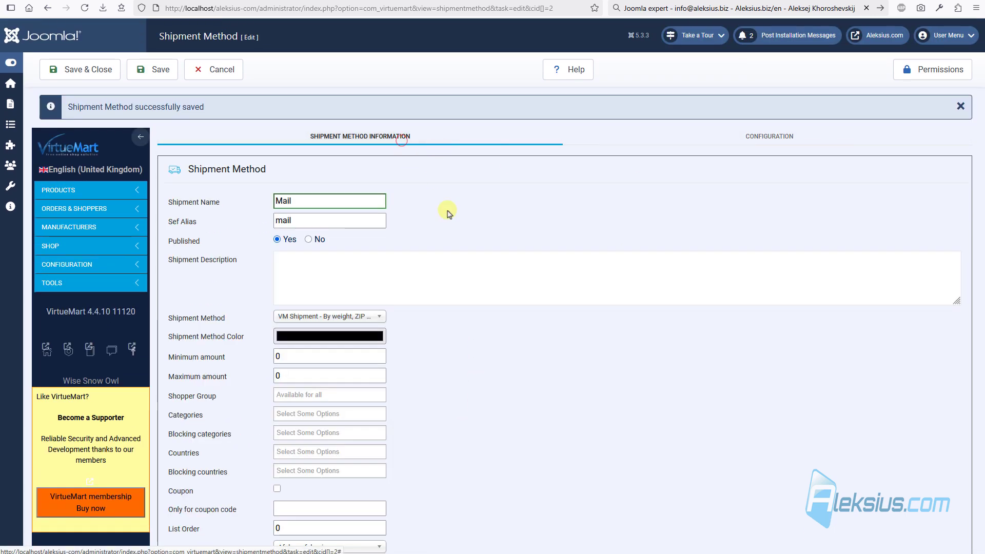
scroll(445, 258, down, 2)
click(285, 444)
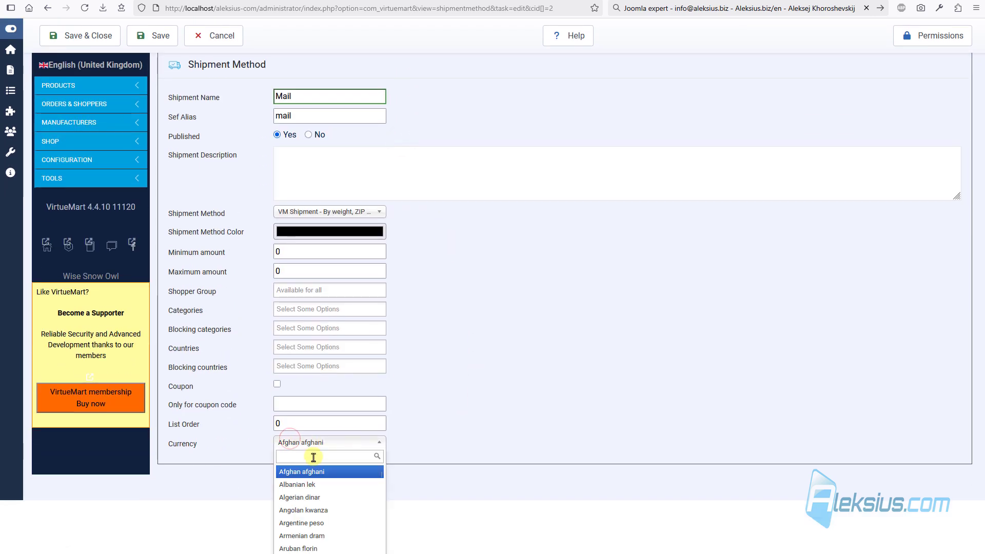
text(un)
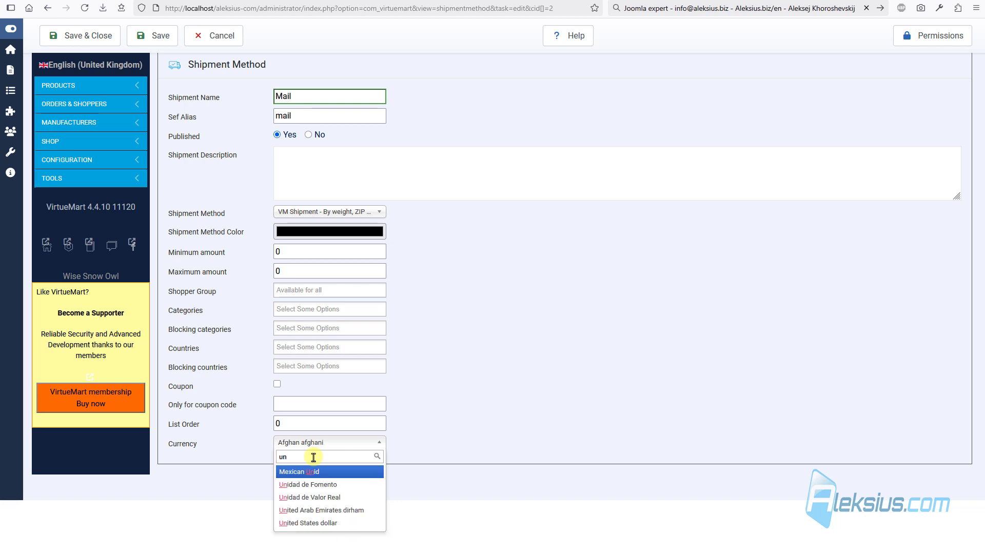
click(332, 523)
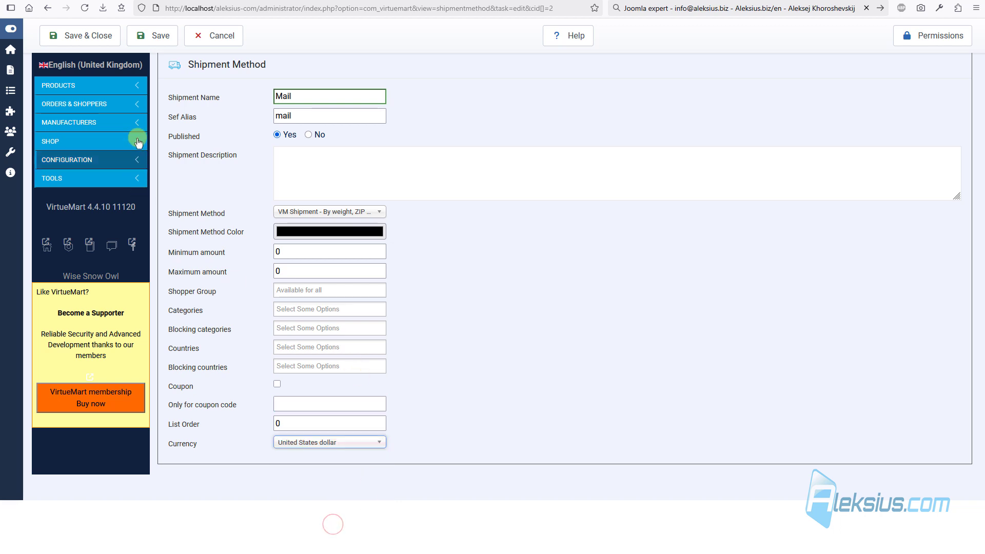
click(164, 36)
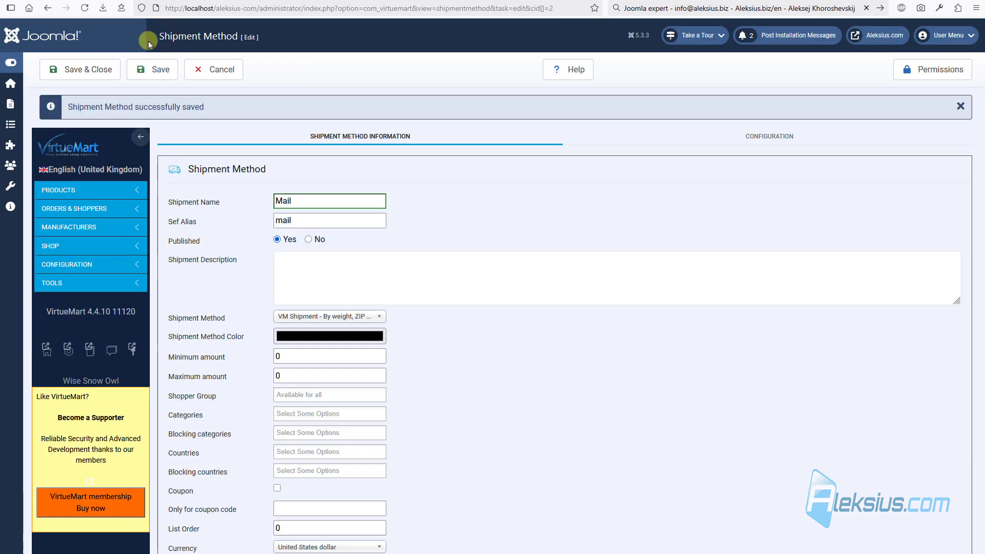
Reload the storefront cart and check the fee shown for the Mail shipment.
click(359, 0)
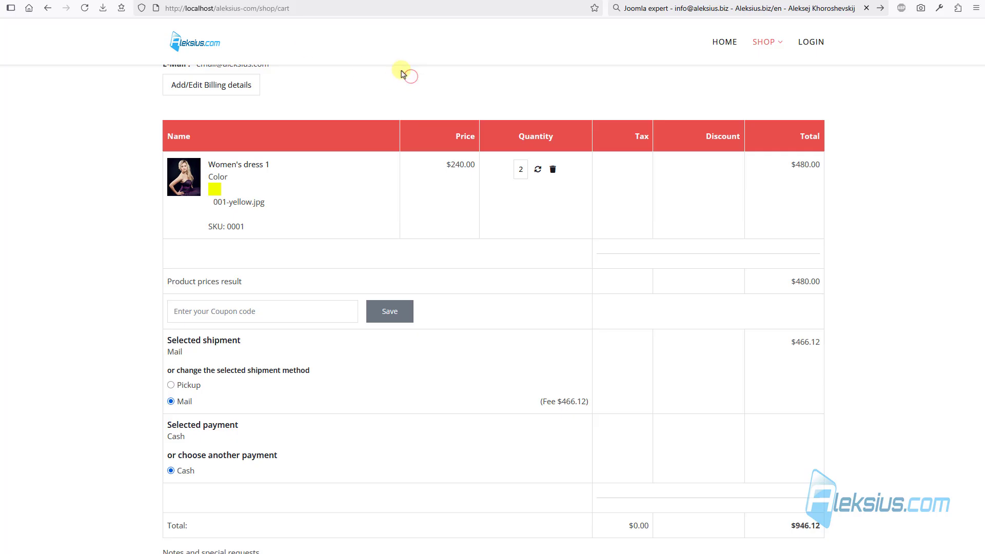
key(F5)
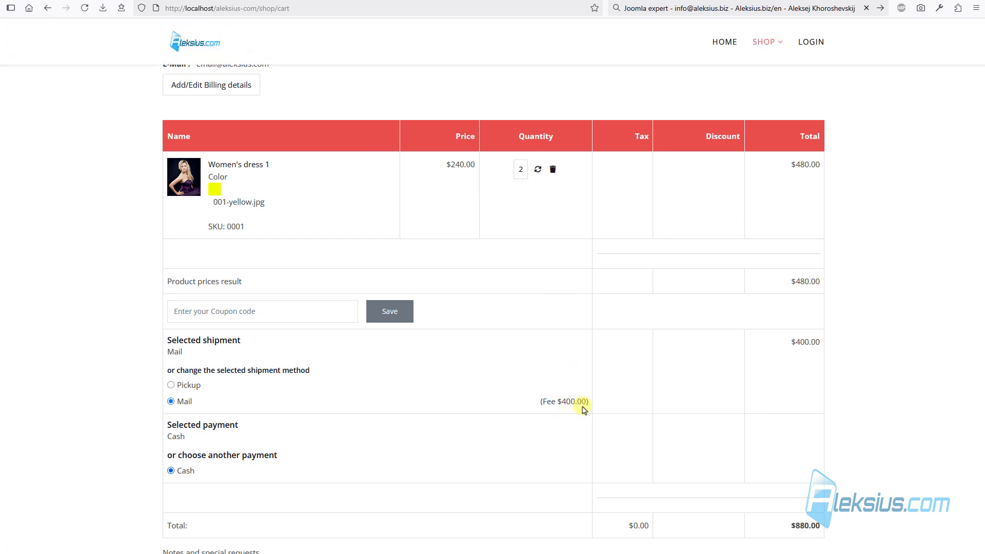
drag(588, 405, 562, 405)
In the administrator, set the Mail method's shipment cost to 50, save it, and reload the storefront cart.
click(180, 0)
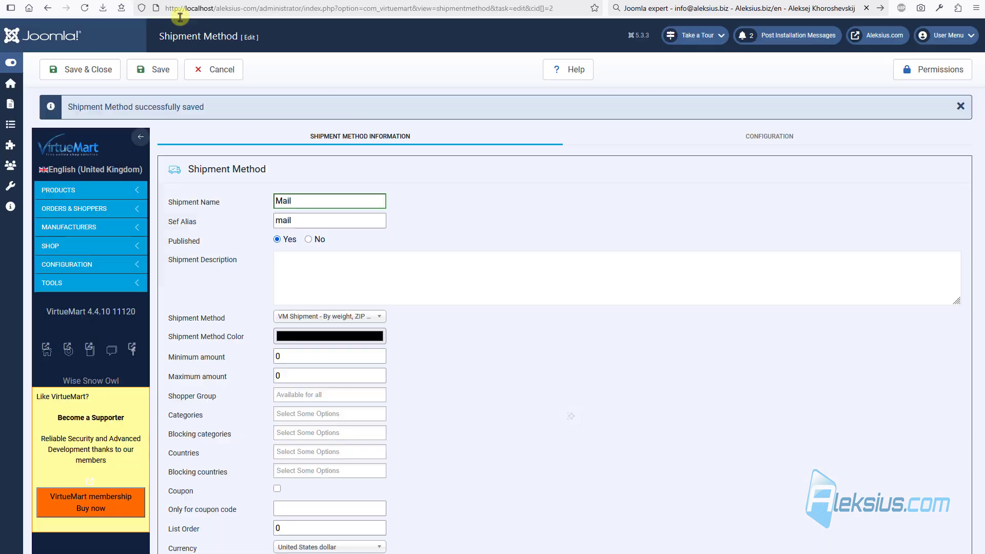
click(762, 143)
double_click(357, 499)
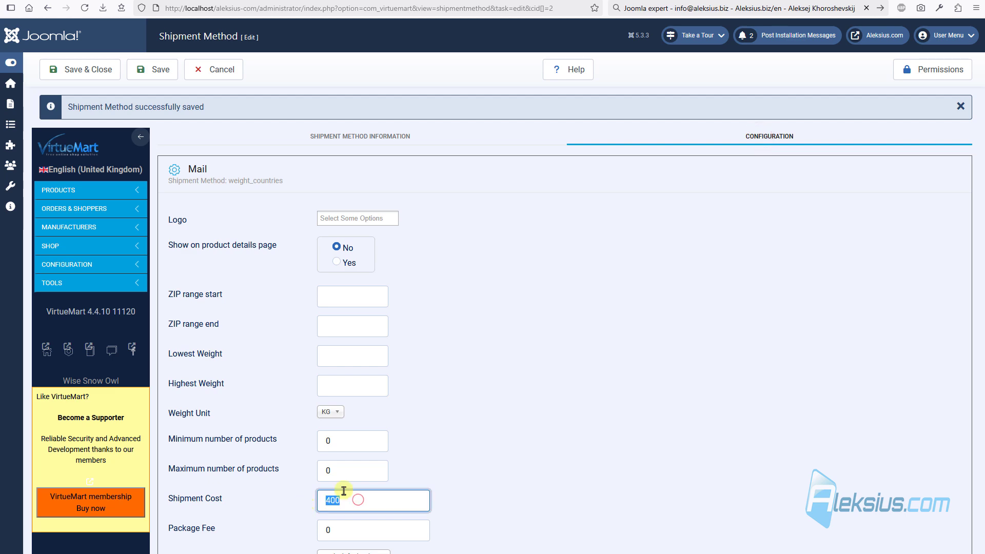
text(50)
click(153, 69)
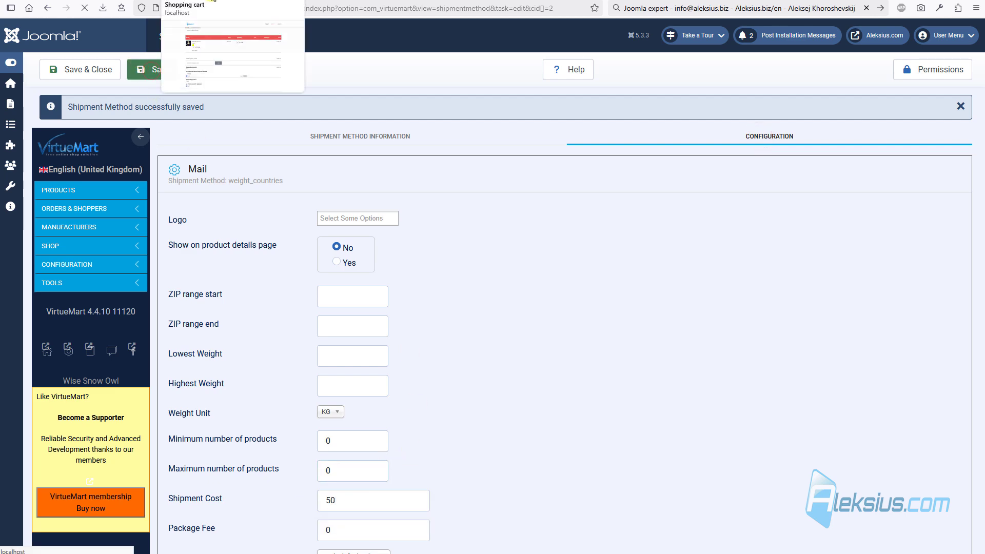
click(292, 0)
key(F5)
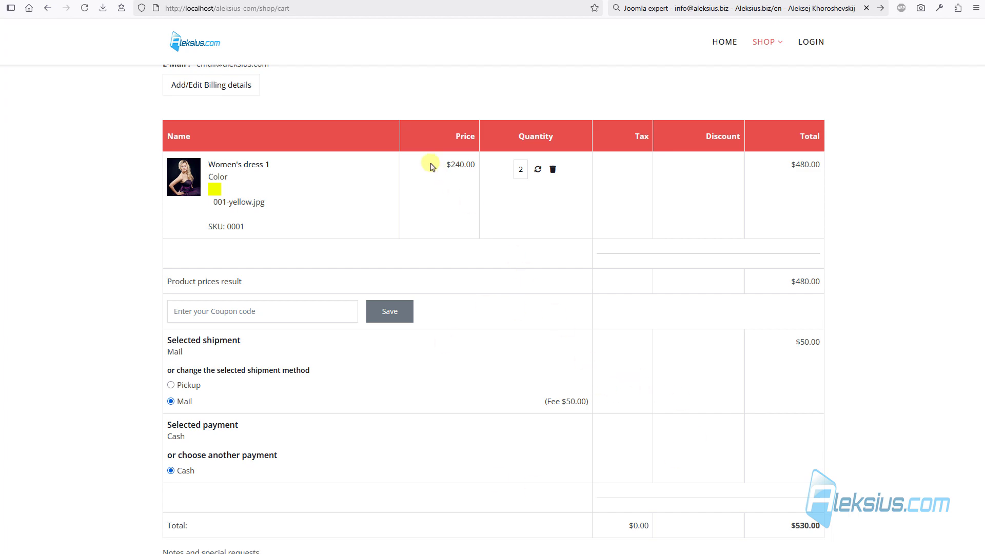
Back in the administrator, set the Mail method's minimum amount for free shipment to 20, then save and close the method.
key(ctrl+shift+Tab)
scroll(323, 165, down, 3)
scroll(493, 231, down, 2)
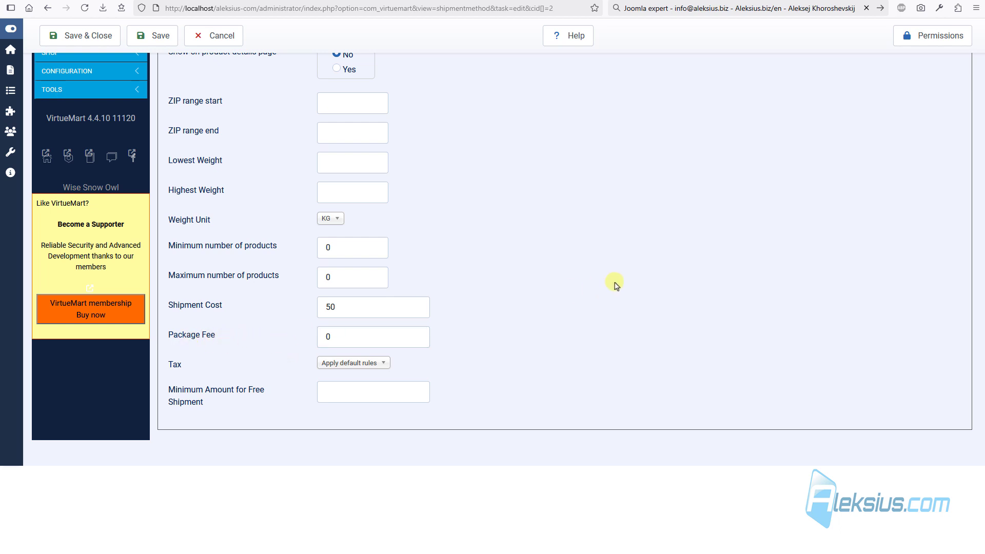
click(206, 384)
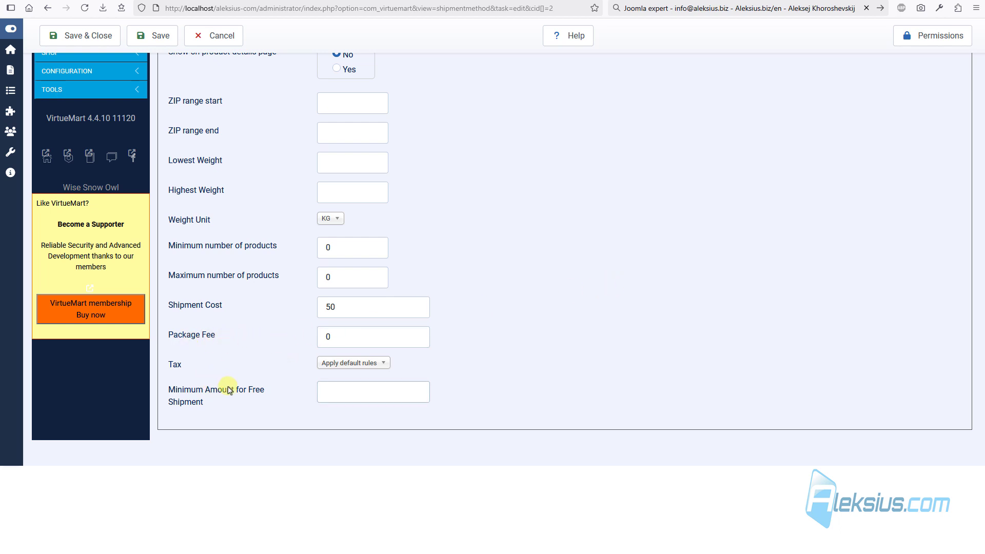
click(351, 393)
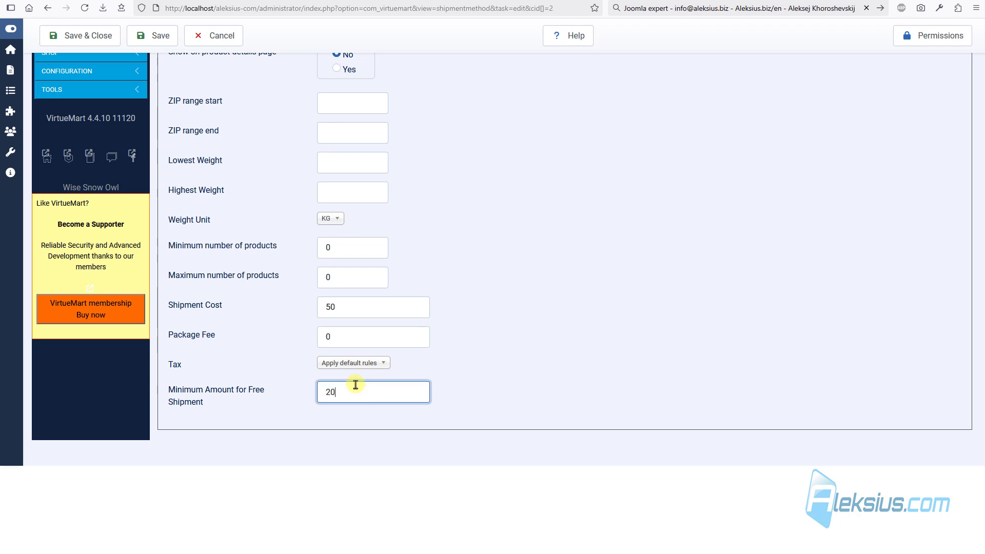
click(162, 37)
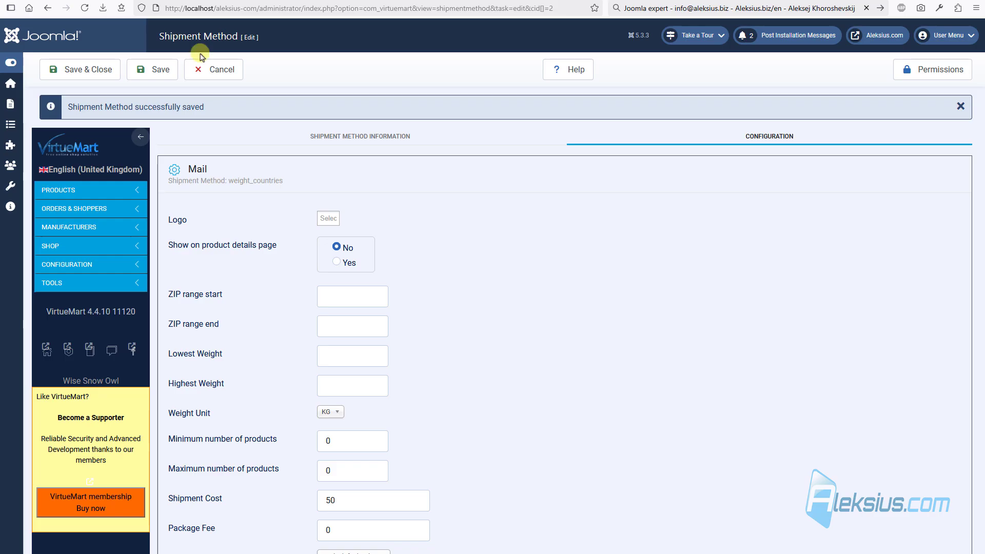
click(100, 71)
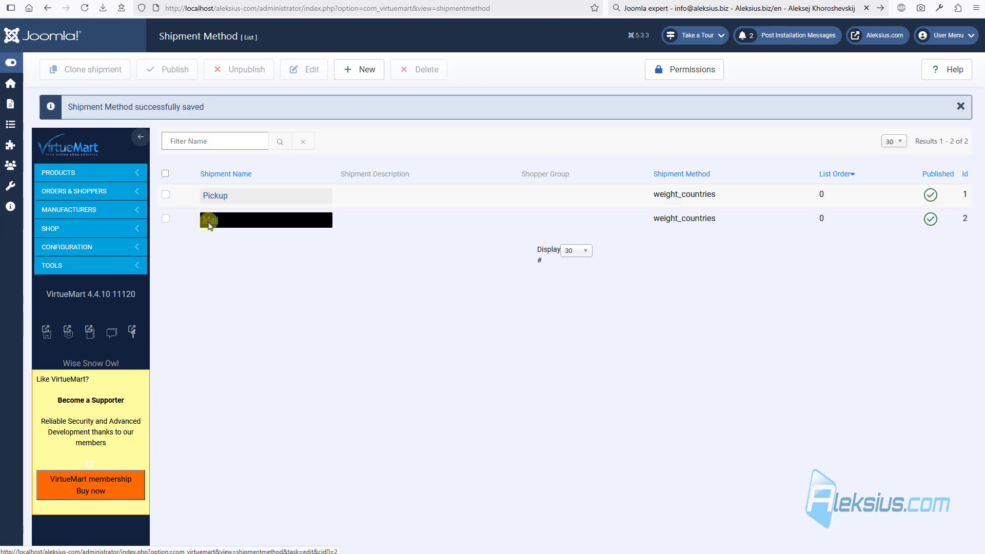
Reopen the Mail shipment method, change its shipment method color to near-white, and save and close it.
click(209, 220)
click(376, 106)
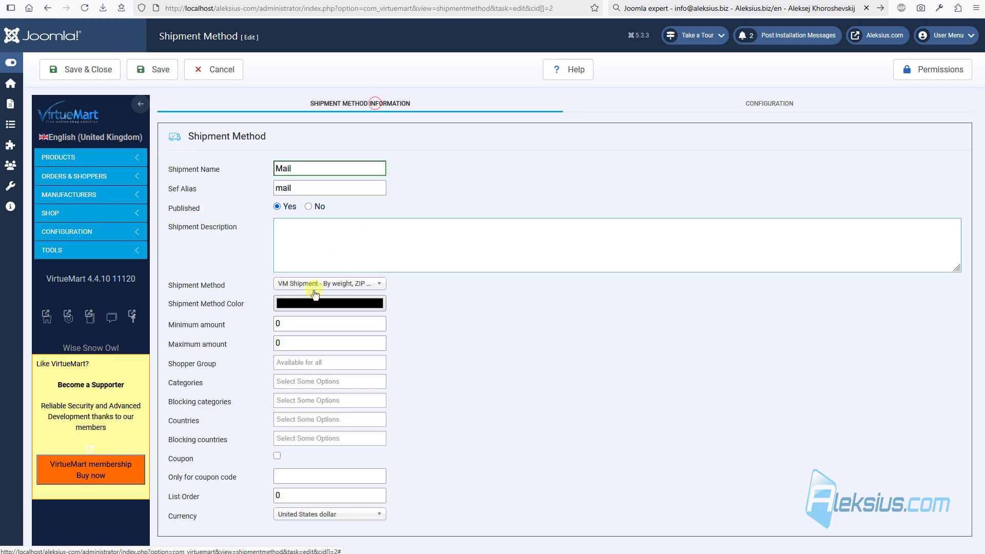
click(312, 305)
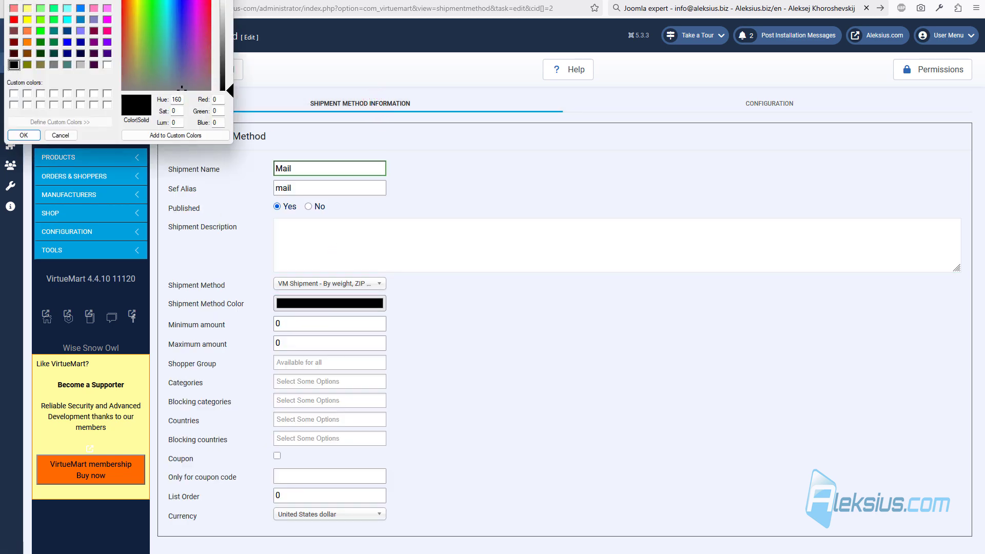
drag(174, 0, 270, 166)
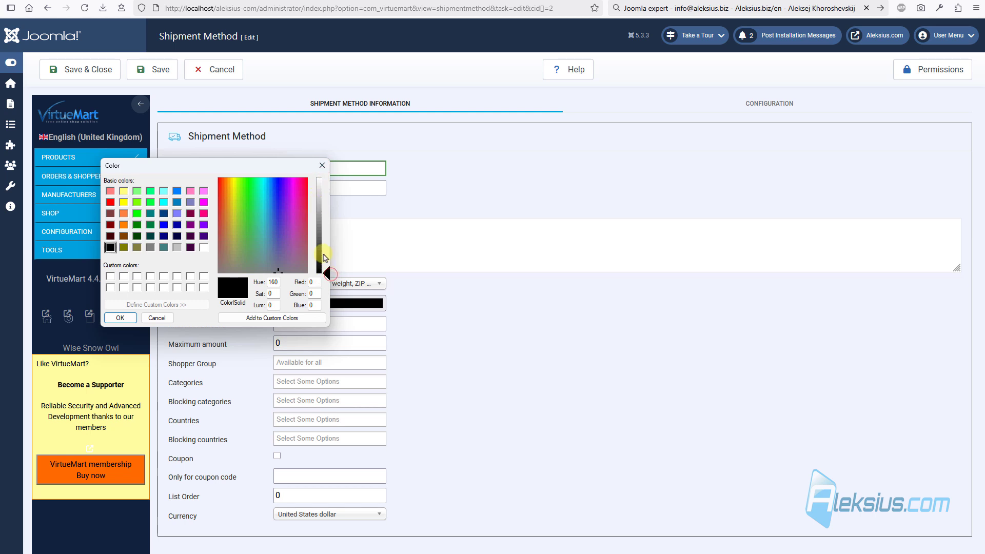
drag(250, 201, 308, 178)
click(320, 181)
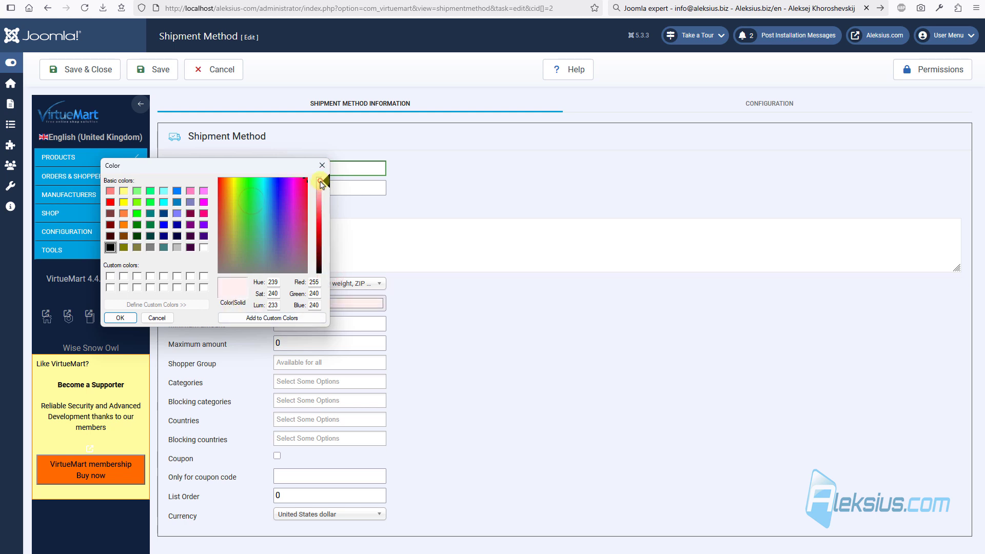
click(120, 318)
click(355, 345)
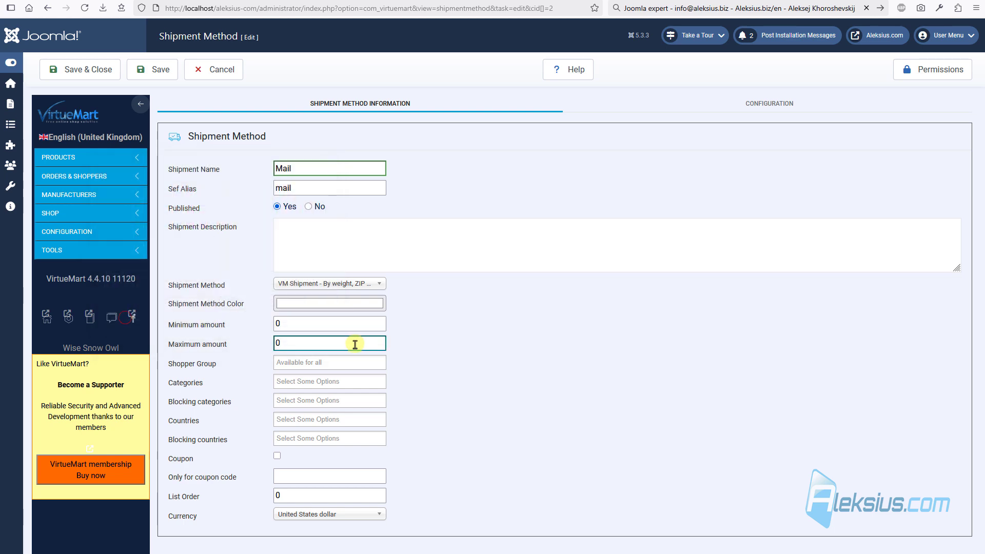
click(87, 70)
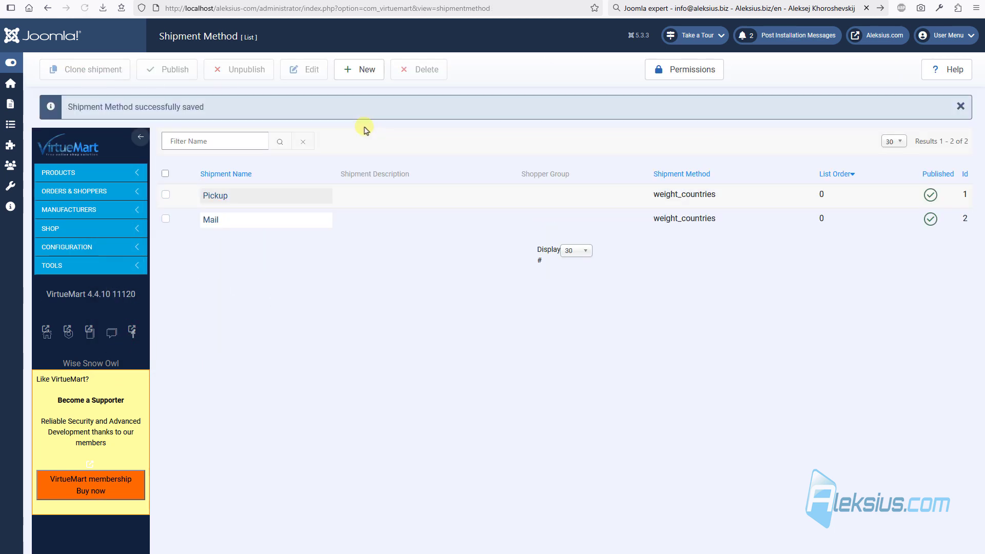
Create a shipment method named Courier using the "VM Shipment - By weight, ZIP" type and save it.
click(365, 70)
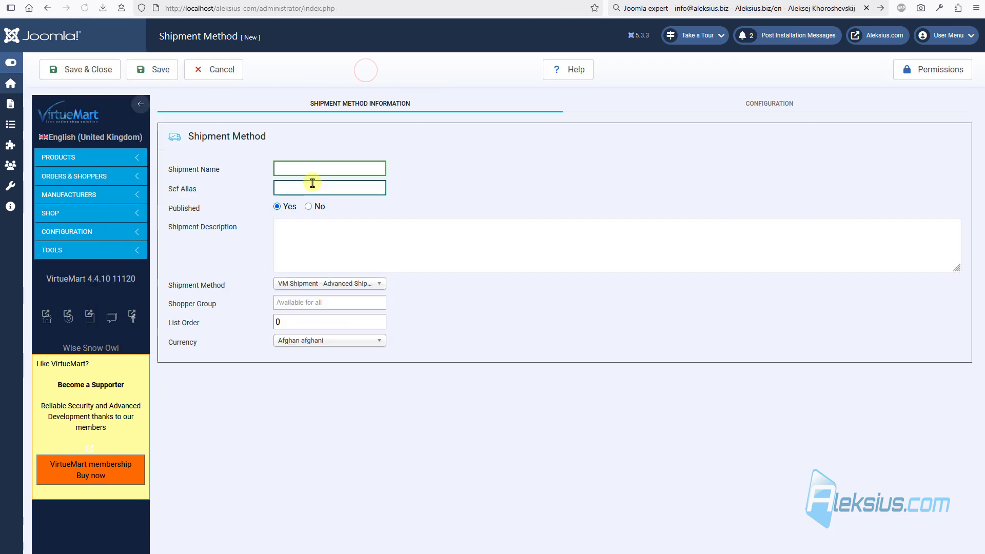
click(314, 167)
text(Courier)
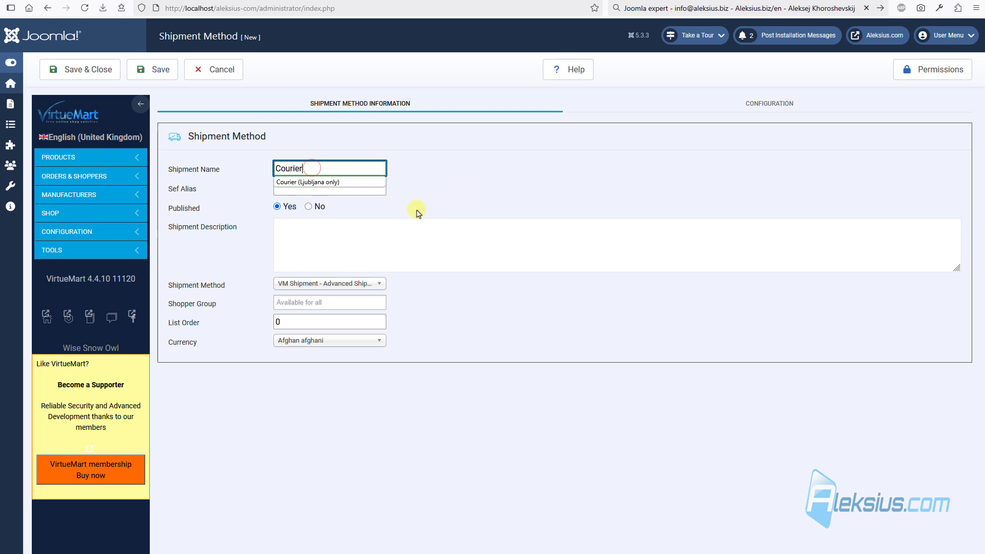
click(349, 288)
click(341, 323)
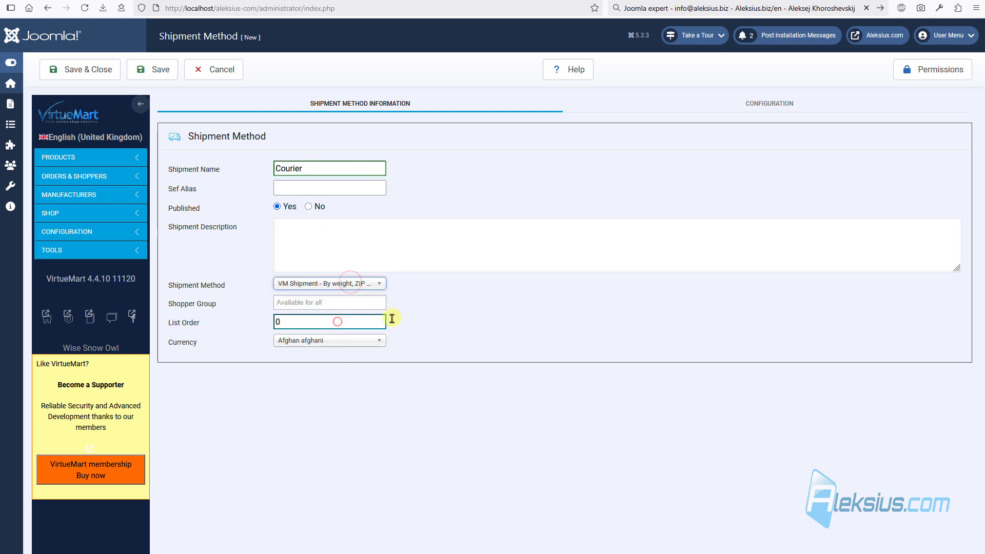
click(151, 70)
Set the Courier method's color to white, save and close it, and reload the storefront cart to check its shipment options.
click(334, 336)
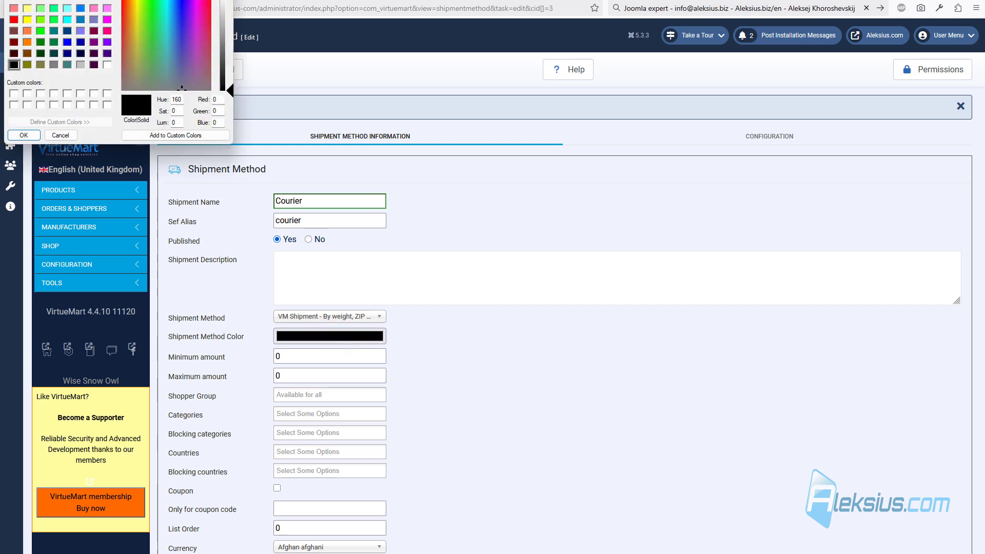
click(289, 109)
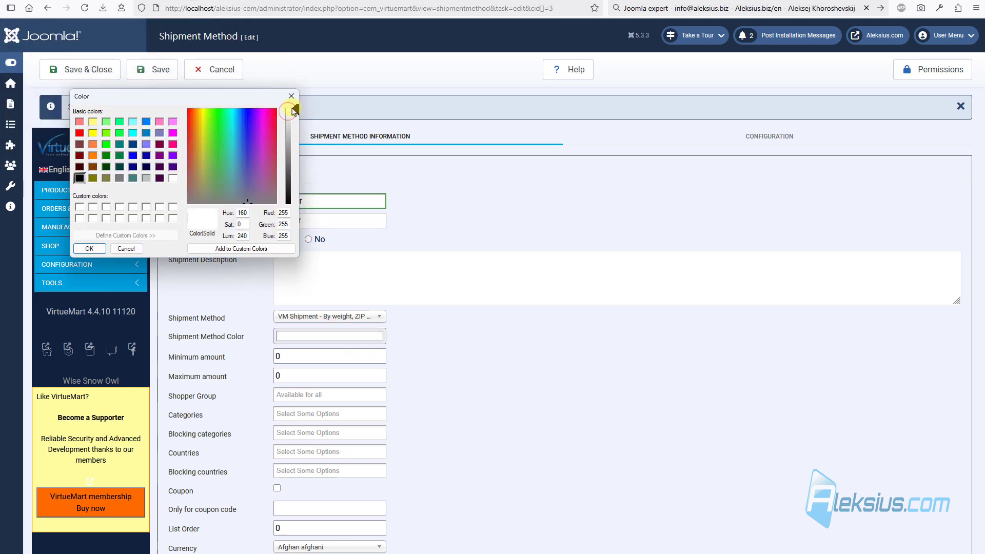
click(96, 251)
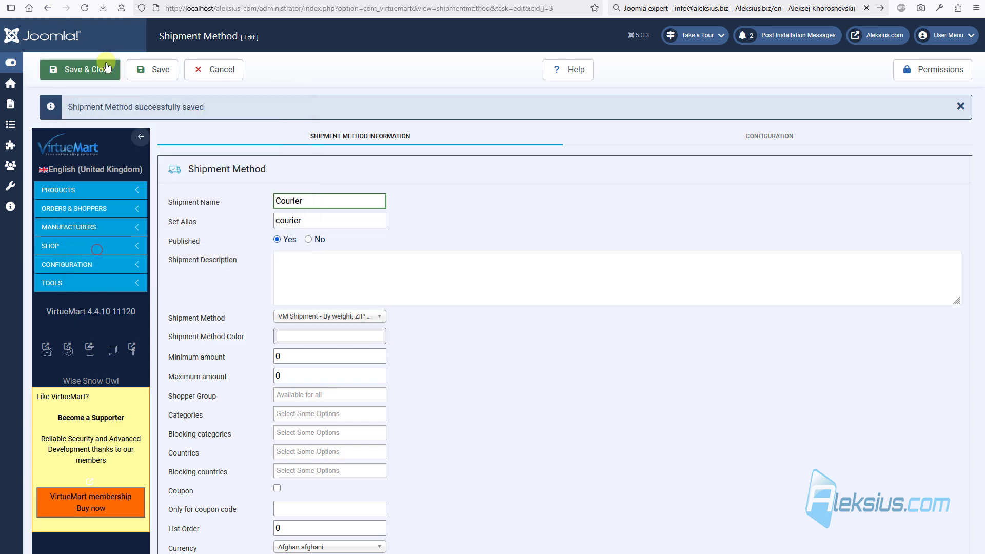
click(80, 68)
click(221, 0)
key(F5)
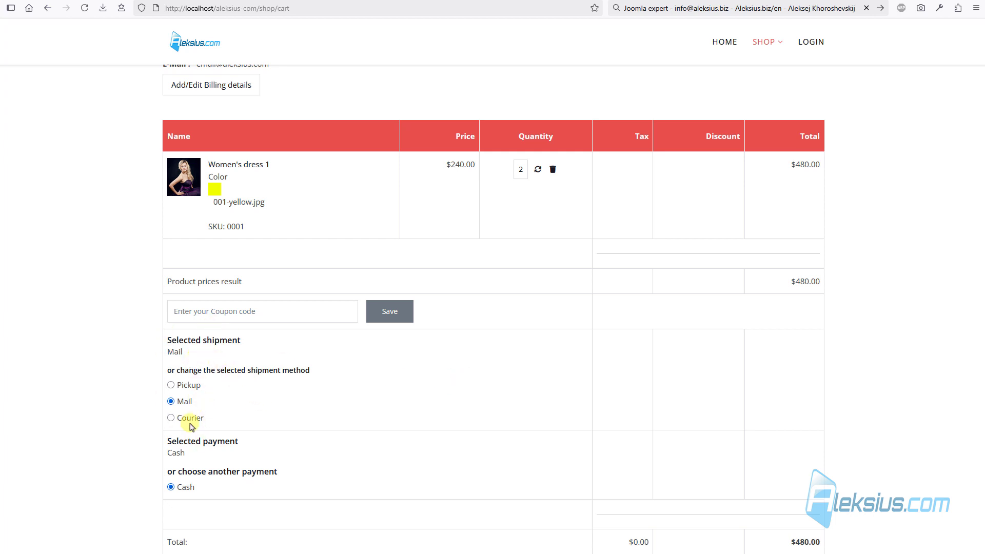
Reopen the Courier shipment method, enter the description "If you have any questions about this Privacy Policy or how your data is handled", and save it.
click(191, 1)
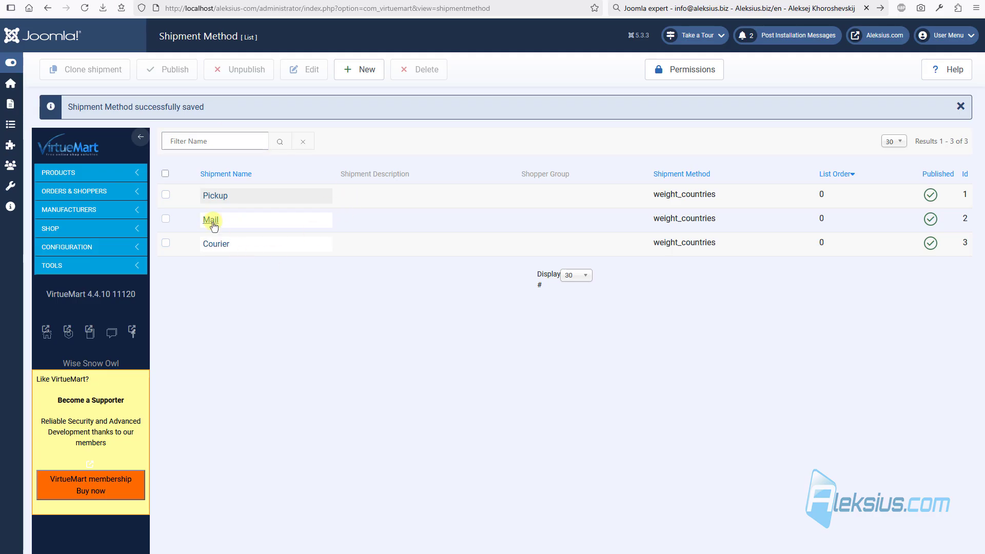
click(216, 245)
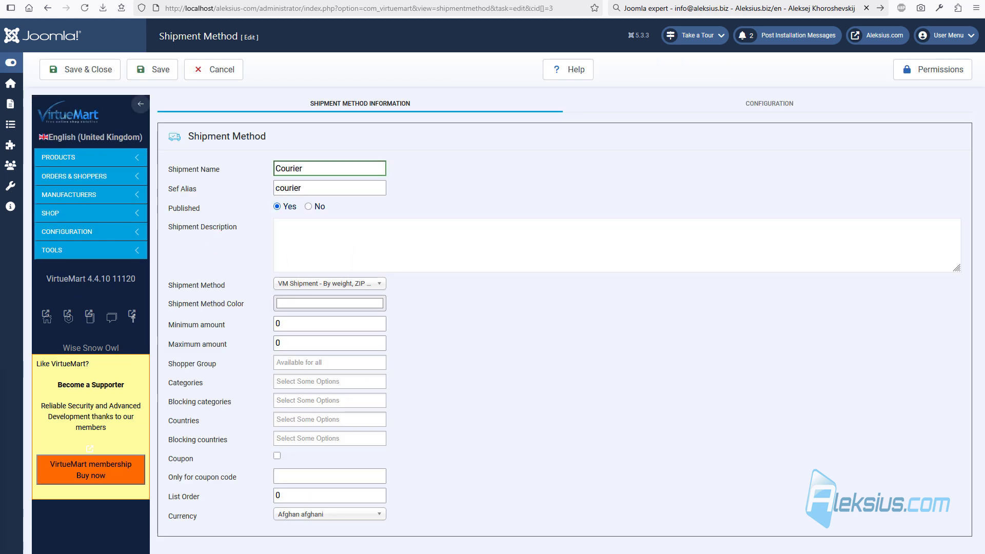
click(324, 247)
text(If you have any questions about this Privacy Policy or how your data is handled,)
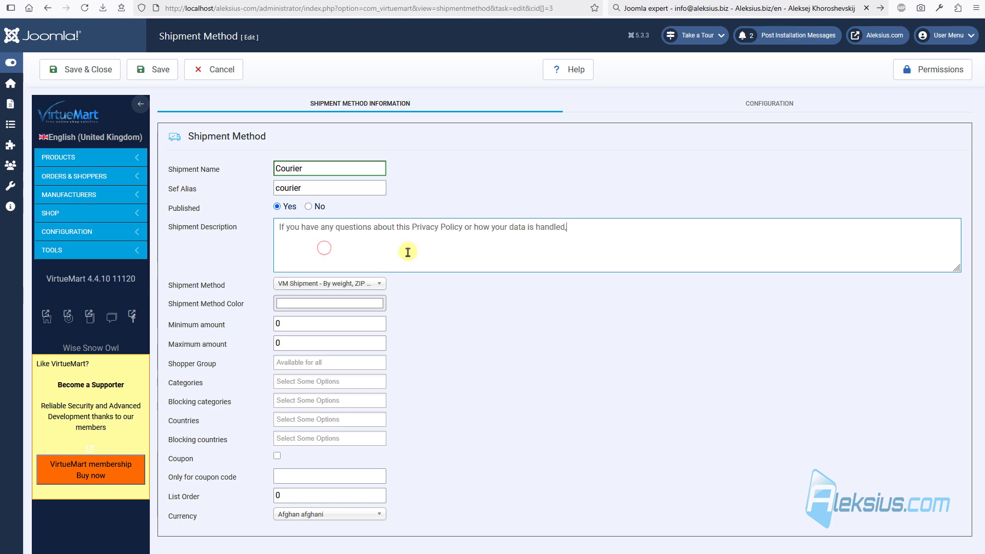
click(151, 70)
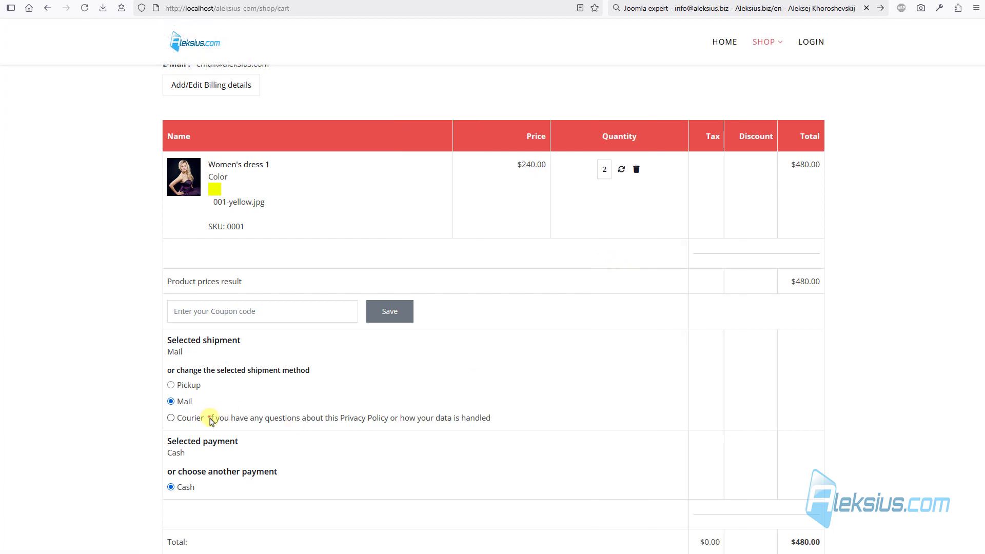
Check the Courier description in the storefront cart, and save and close the Courier method in the administrator.
drag(210, 418, 502, 425)
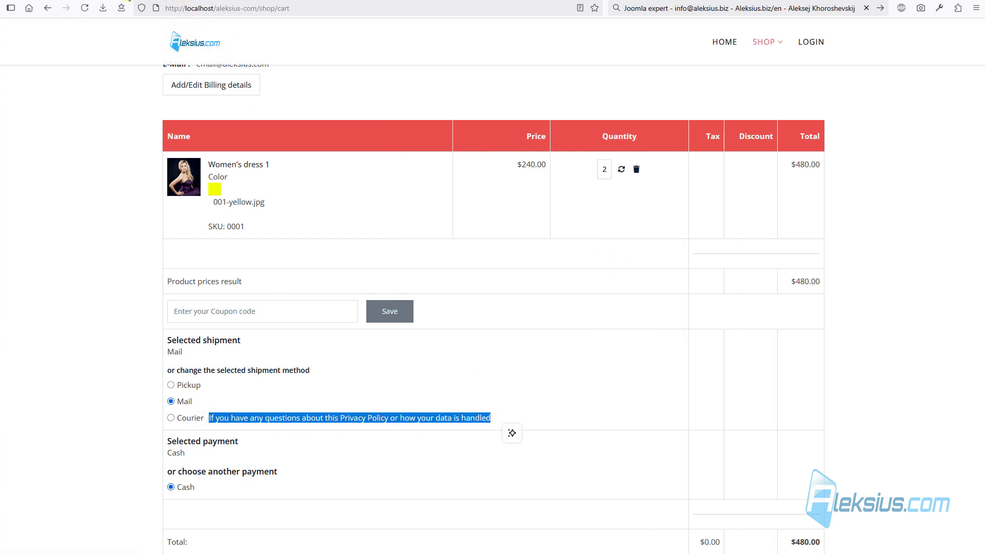
key(ctrl+Tab)
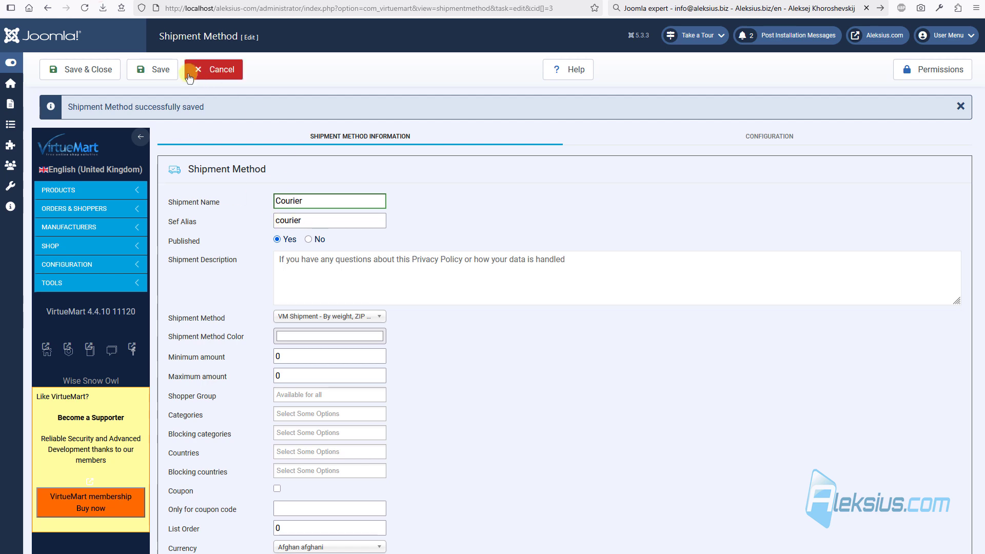
click(56, 69)
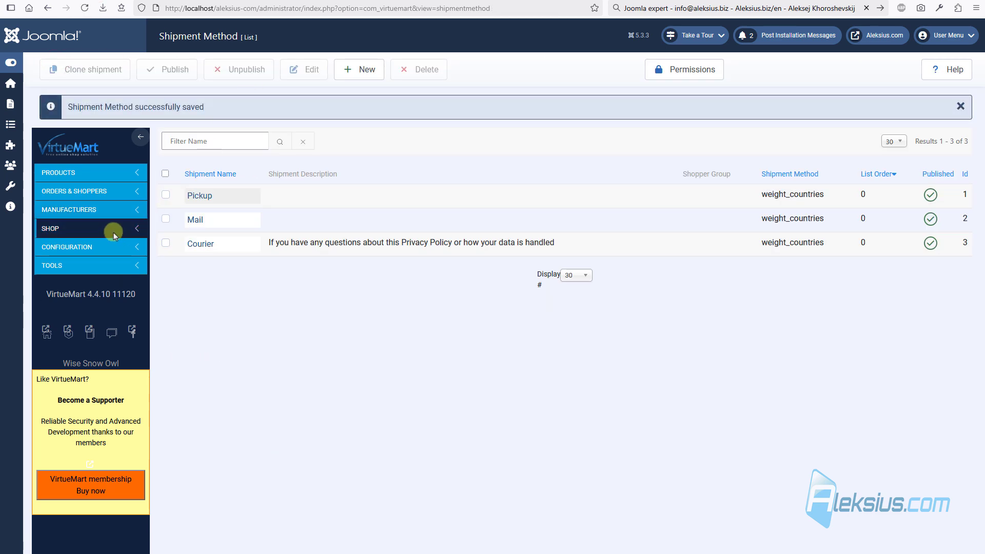
Start a new payment method named PayPal in the shop's payment methods and set it to published.
click(109, 229)
click(86, 327)
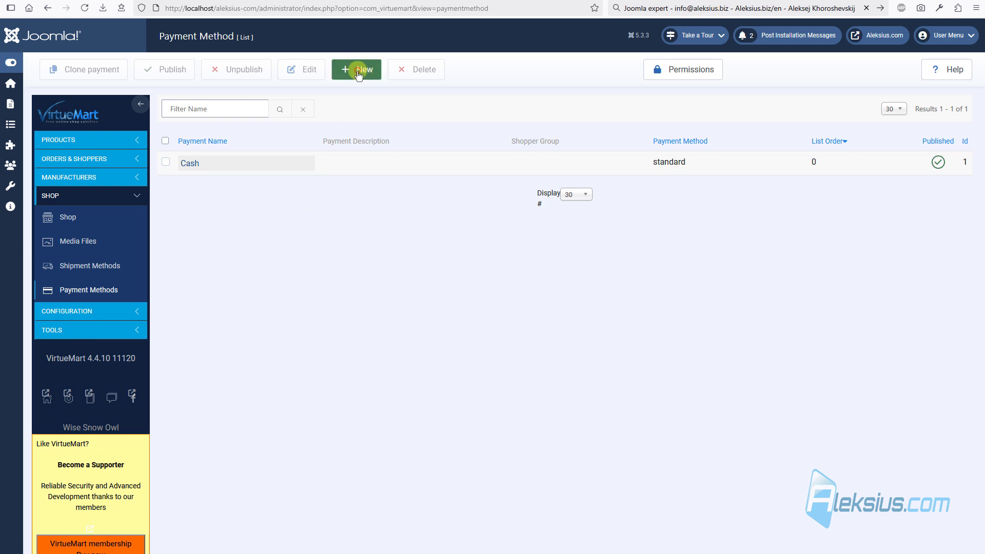
click(358, 74)
click(314, 165)
text(PayPal)
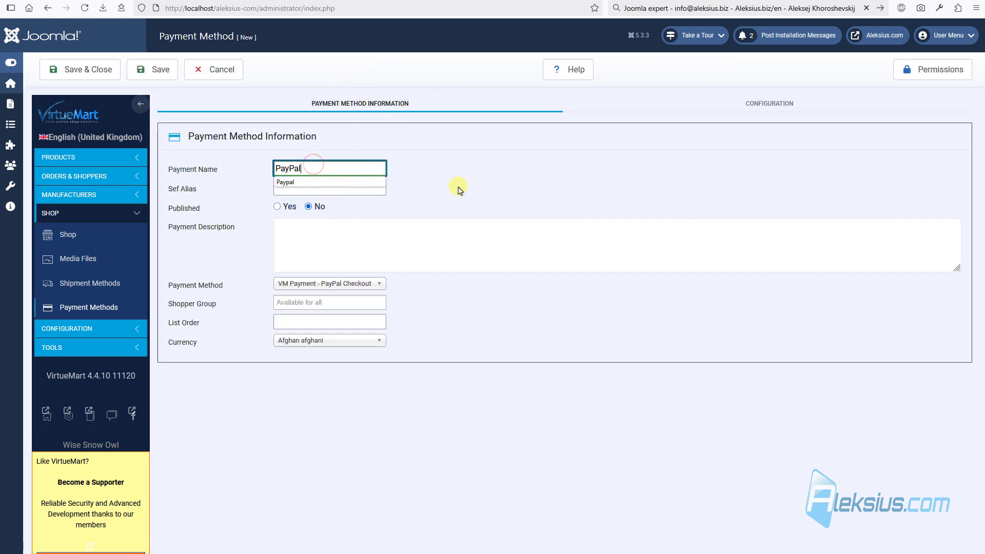
click(290, 207)
Use "VM Payment - PayPal Checkout" as the PayPal method's type, set its currency to United States dollar, and save it.
click(361, 284)
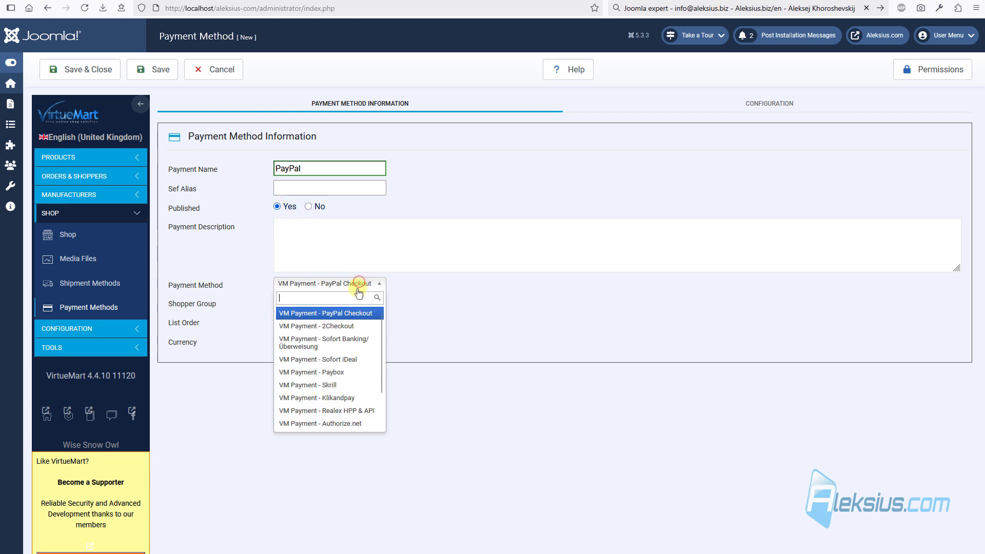
drag(379, 322, 391, 366)
drag(382, 410, 379, 310)
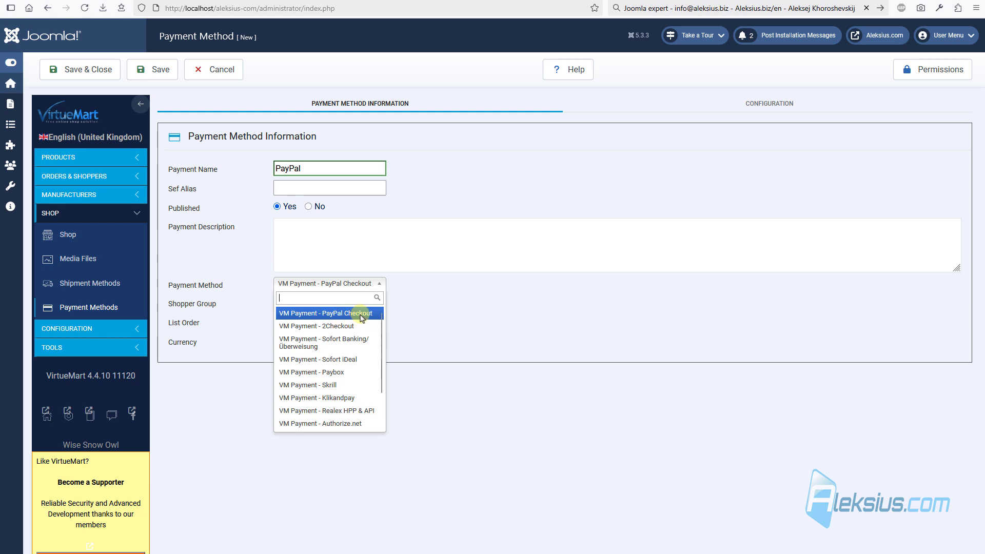
click(359, 312)
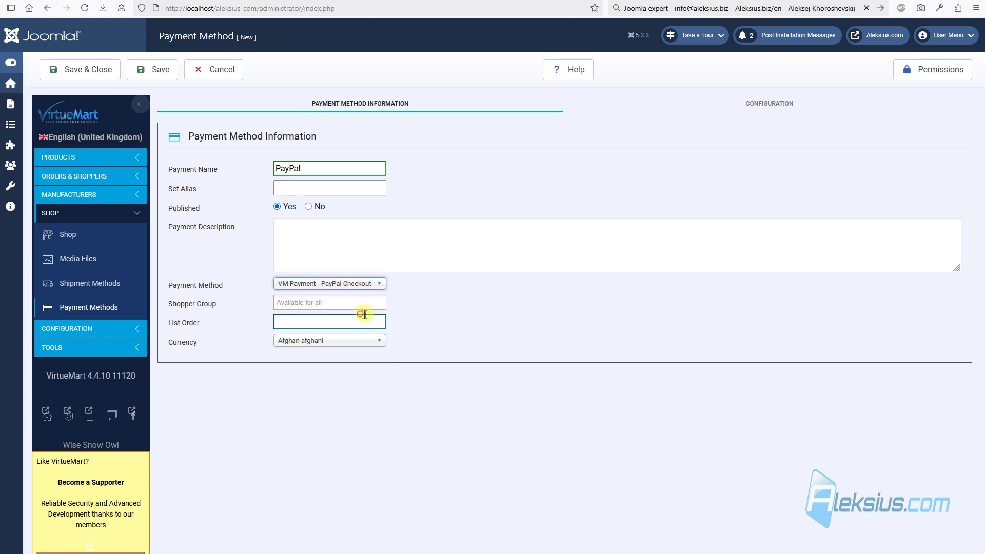
click(342, 342)
text(uni)
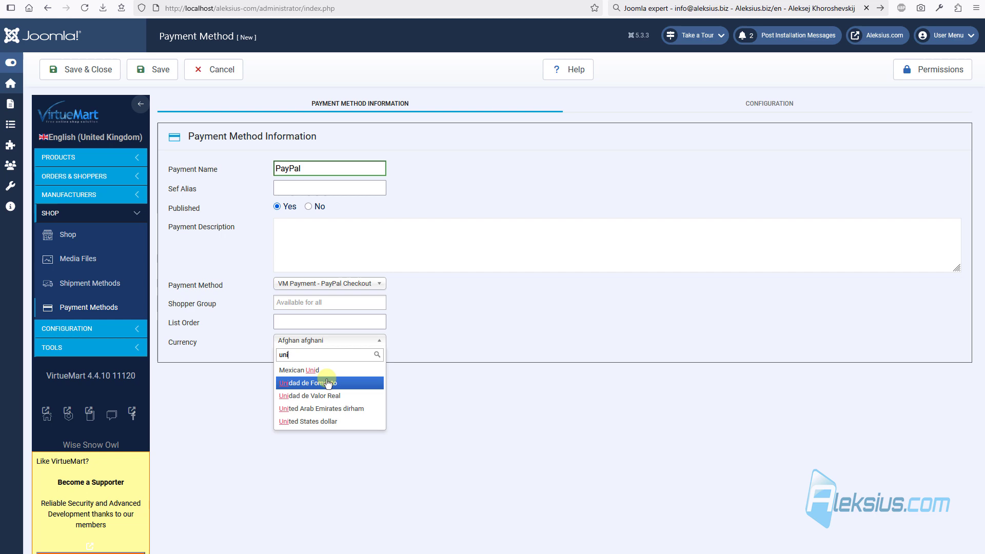
click(350, 419)
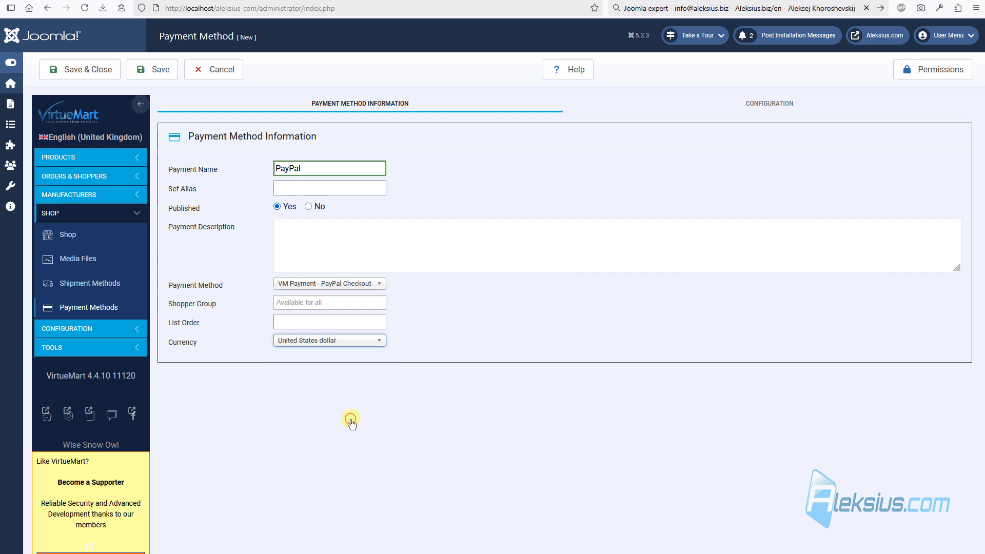
click(154, 68)
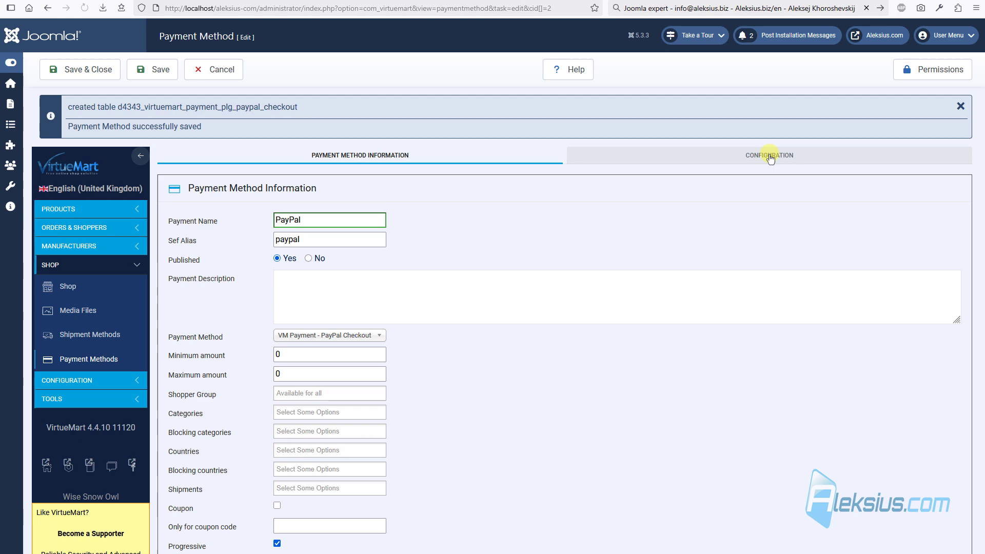
Review the PayPal Checkout configuration, including the merchant credentials, order status and feature settings.
click(770, 155)
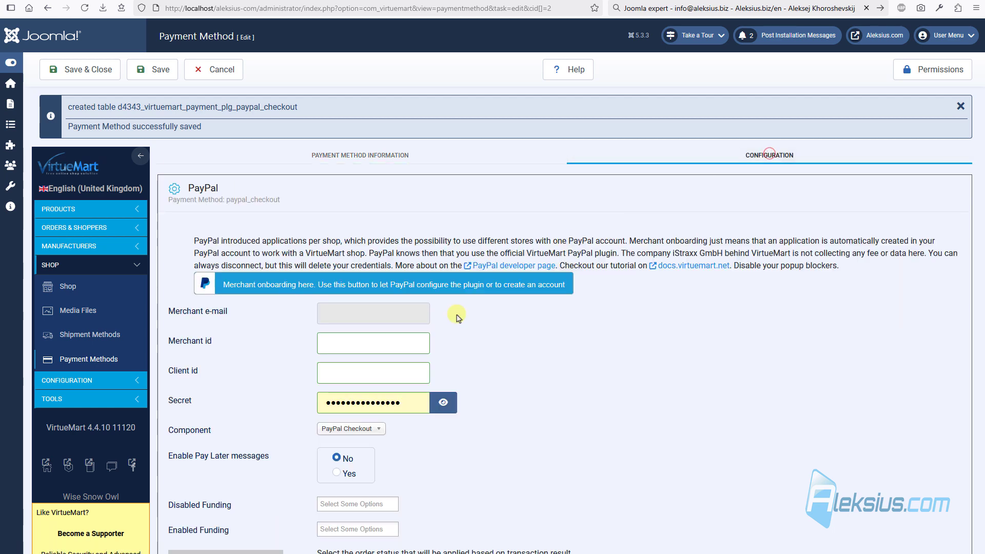
scroll(324, 320, down, 2)
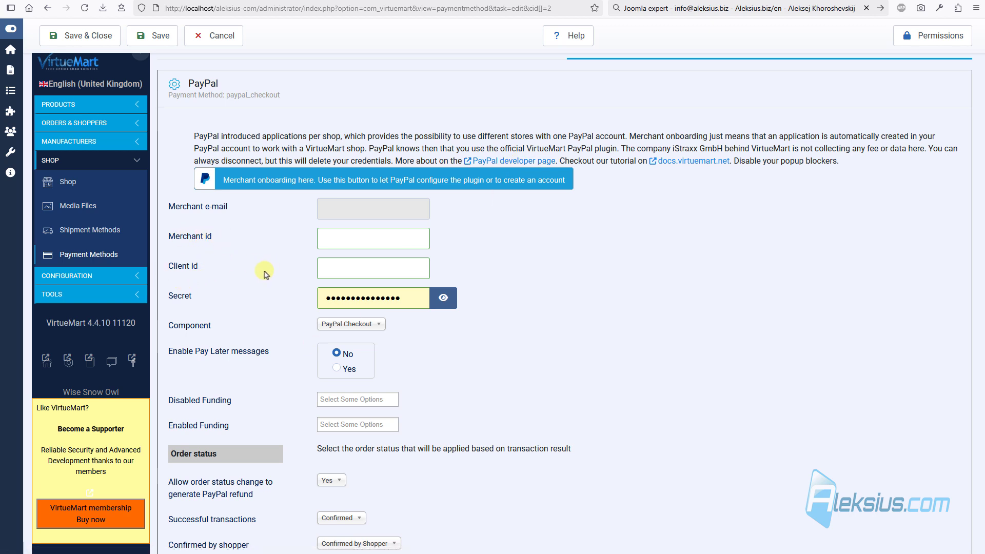
scroll(288, 257, down, 2)
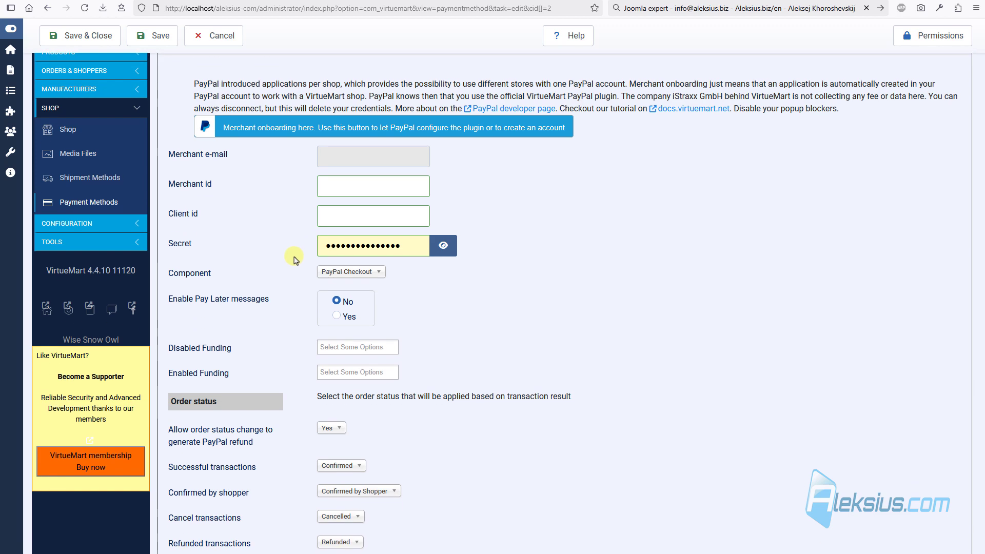
scroll(289, 258, down, 5)
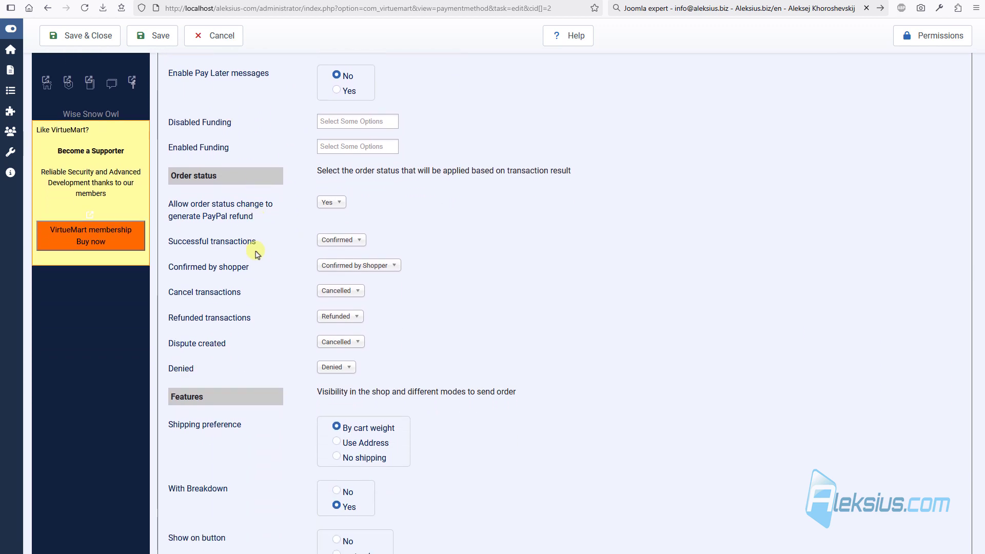
scroll(253, 253, down, 2)
scroll(251, 259, up, 10)
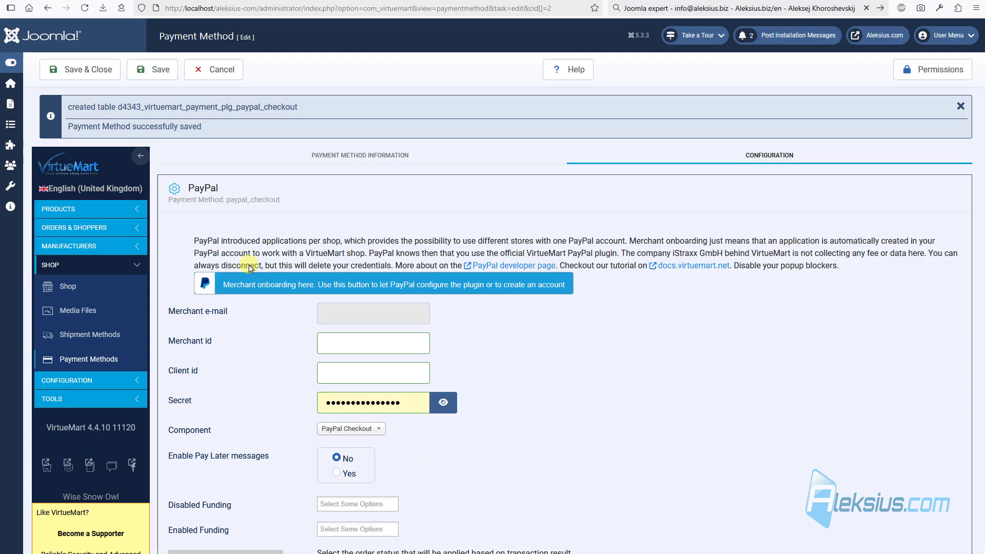
Switch the PayPal payment method's type to "VM Payment - 2Checkout" and save it.
click(356, 158)
click(331, 343)
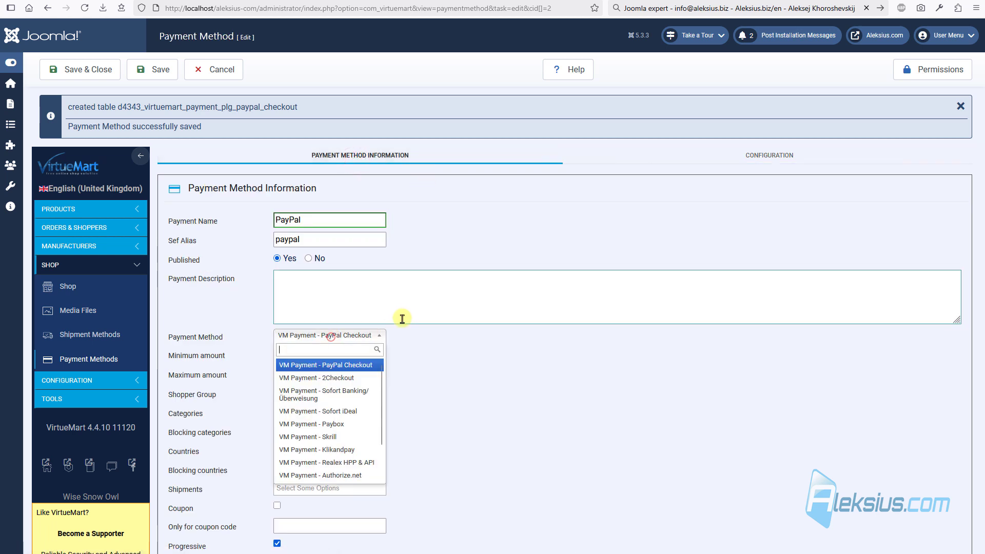
click(368, 380)
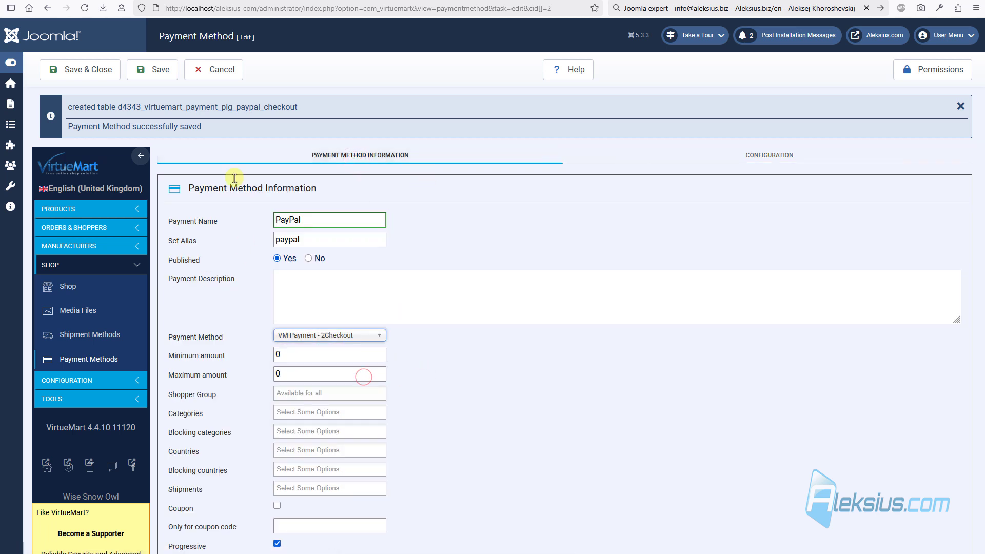
click(154, 70)
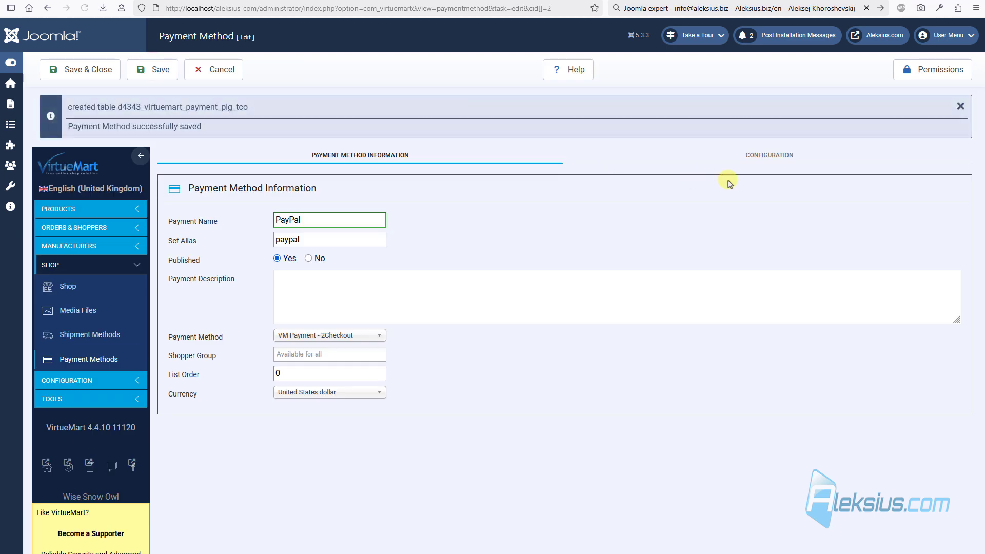
Review the 2Checkout configuration, including the seller ID, fees, sandbox and order status settings.
click(744, 156)
scroll(516, 272, down, 2)
scroll(511, 273, down, 5)
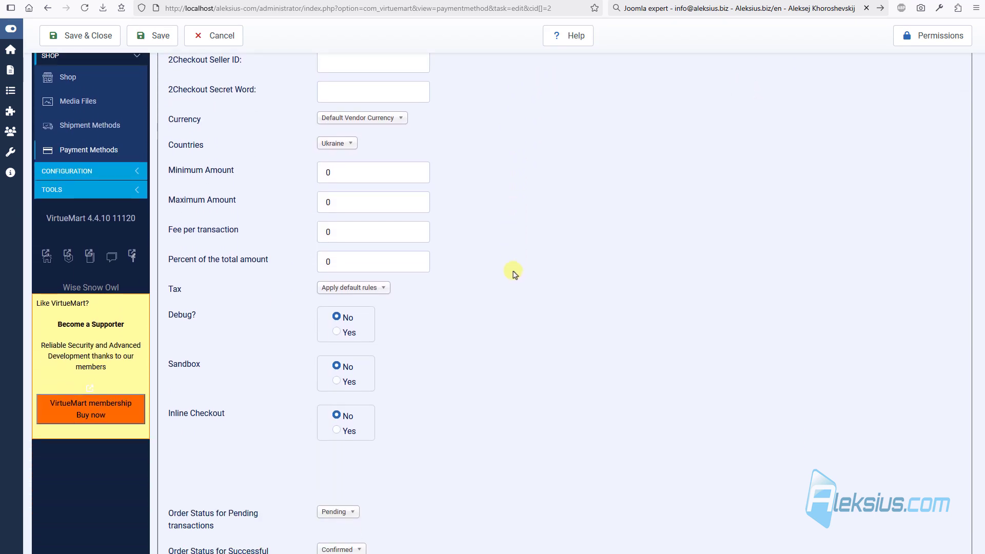
scroll(516, 192, up, 7)
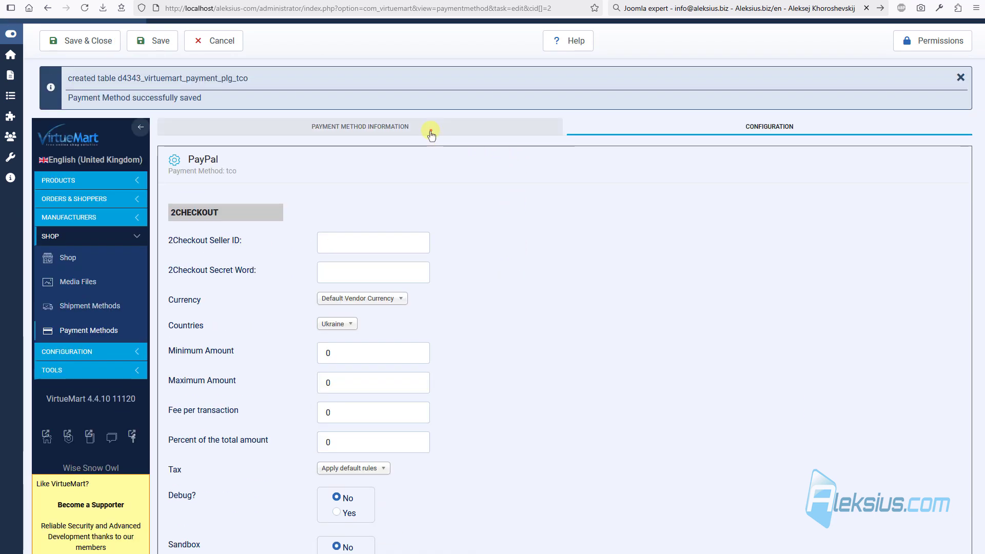
Switch the payment method's type back to "VM Payment - PayPal Checkout" and save it.
click(430, 127)
click(354, 306)
click(354, 337)
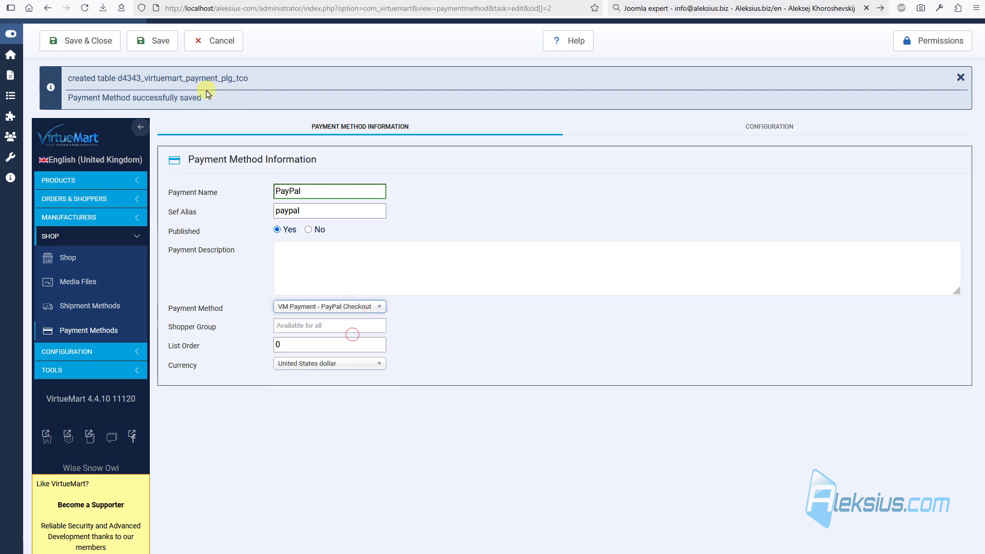
click(153, 40)
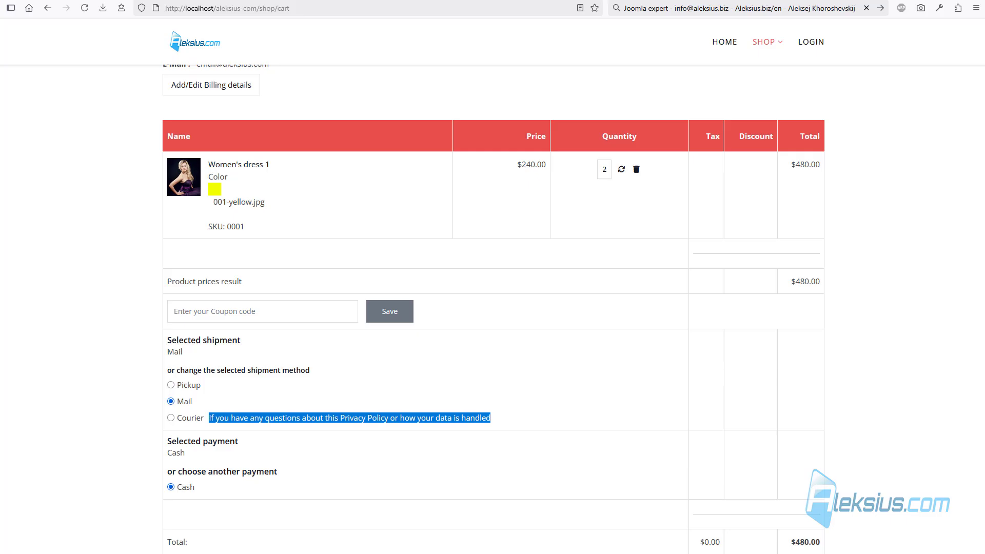
Reload the storefront cart to check its payment options and try selecting PayPal Checkout.
key(F5)
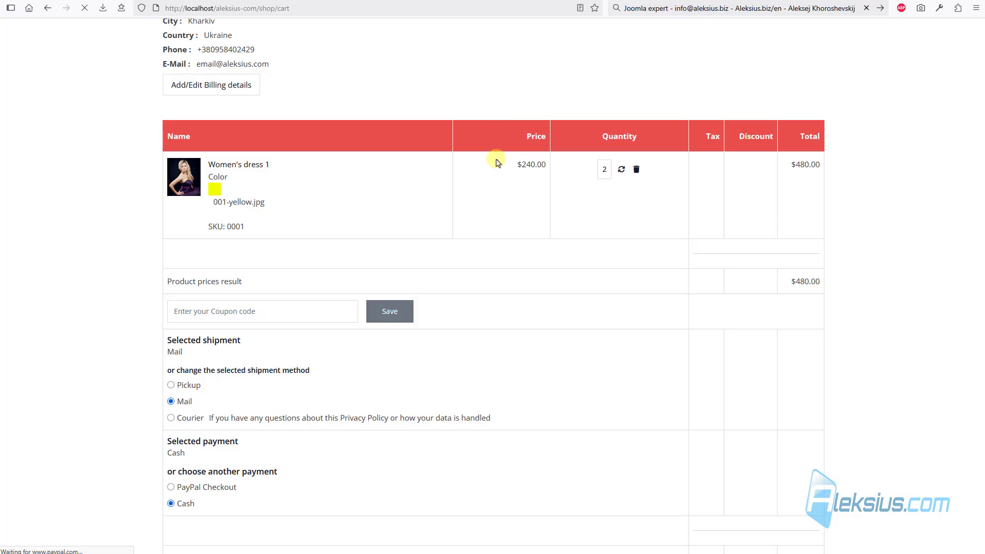
scroll(219, 405, down, 2)
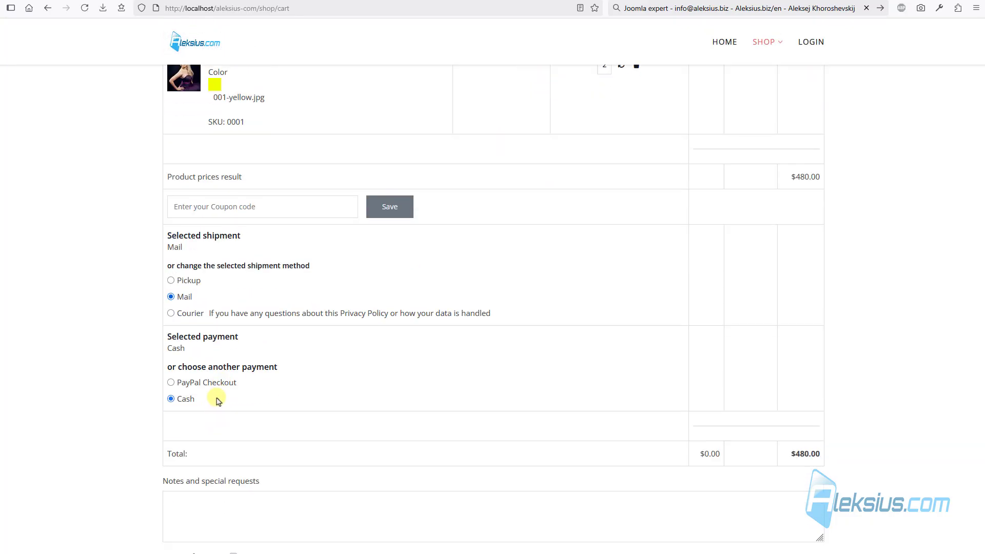
click(219, 386)
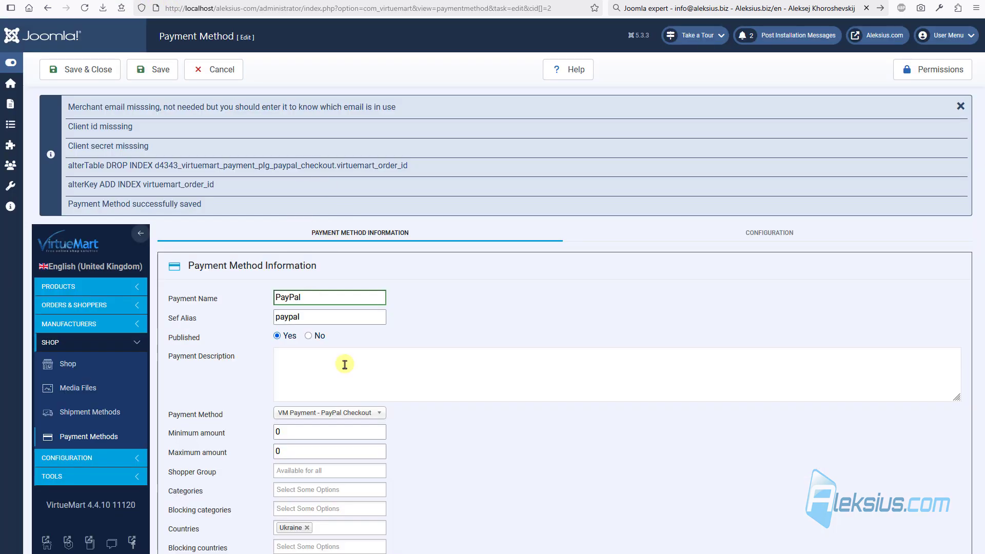
Describe the PayPal method as "We reserve the right to update or modify this Privacy Policy at any time. Changes will be posted on this page with the updated date." and save.
click(339, 370)
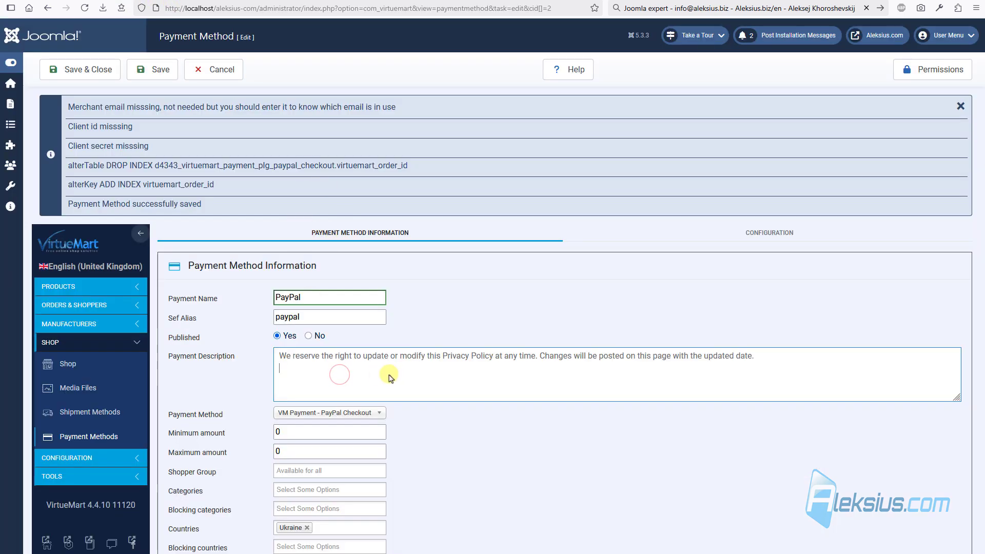
click(150, 69)
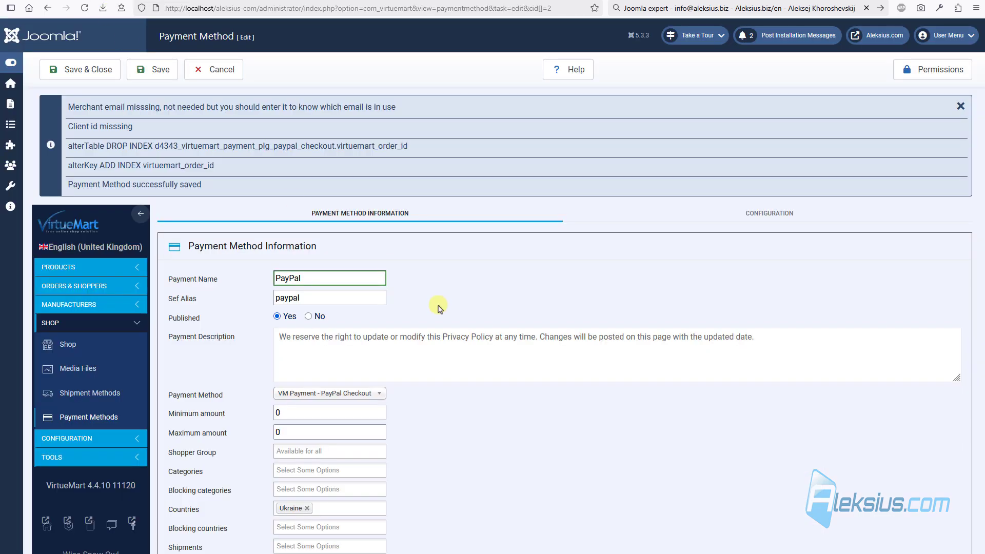
Remove Ukraine from the PayPal payment method's countries and save it.
scroll(440, 308, down, 2)
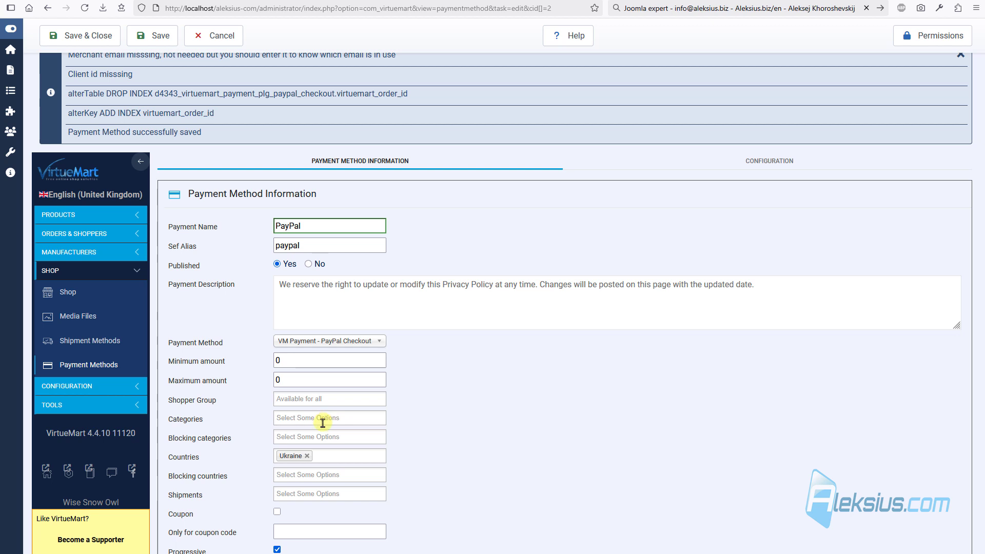
scroll(280, 439, down, 2)
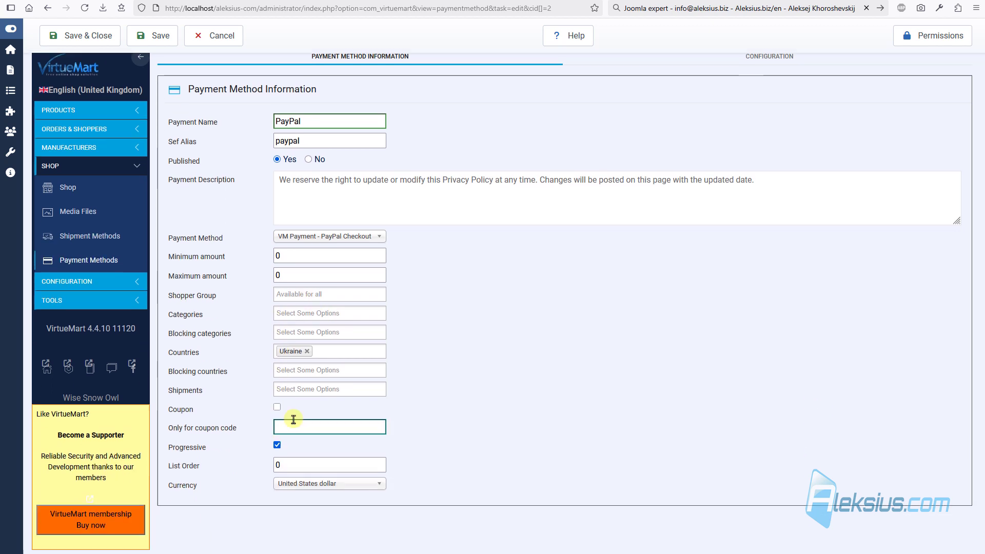
click(307, 353)
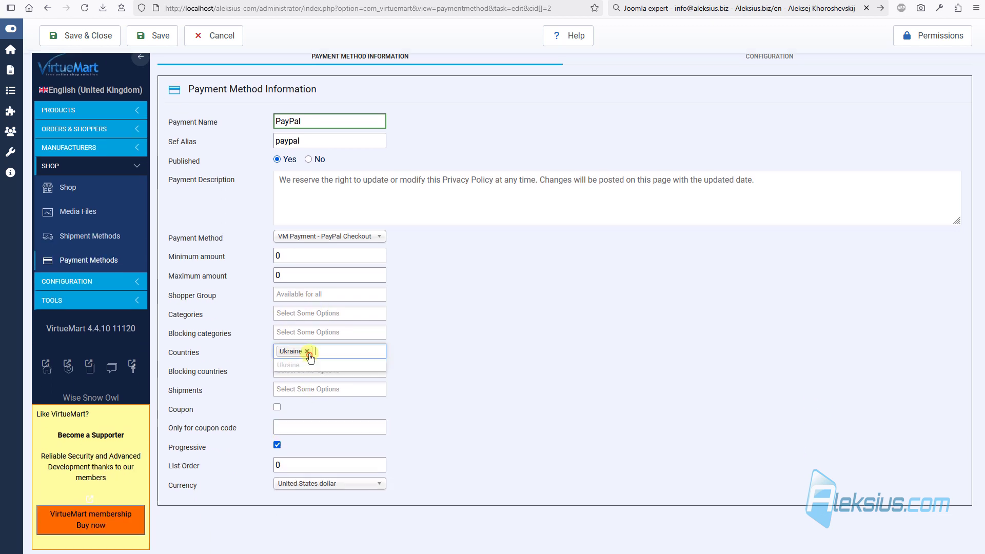
click(154, 36)
Review the PayPal method's configuration, including credentials, order status, feature and button settings, and save and close it.
scroll(445, 306, down, 3)
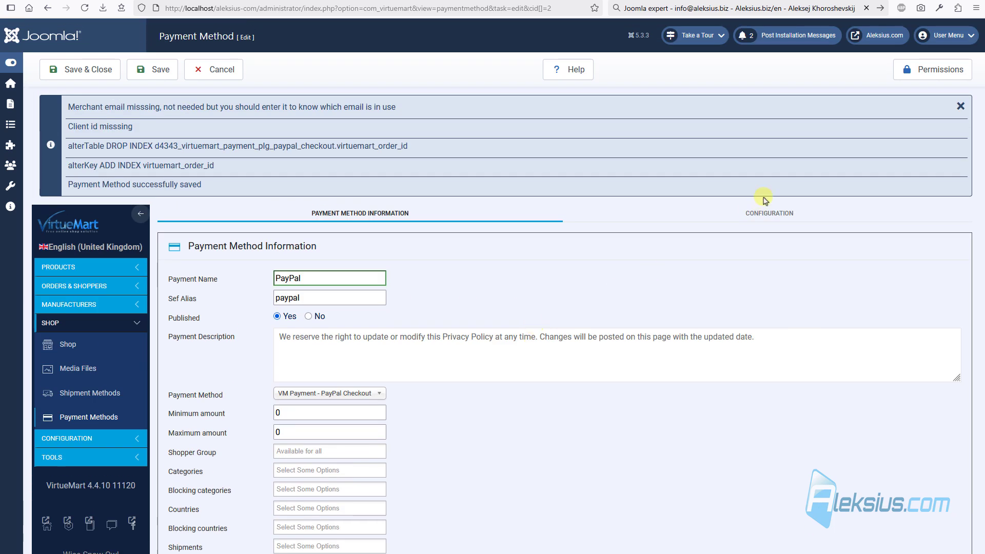
click(764, 201)
scroll(446, 262, down, 9)
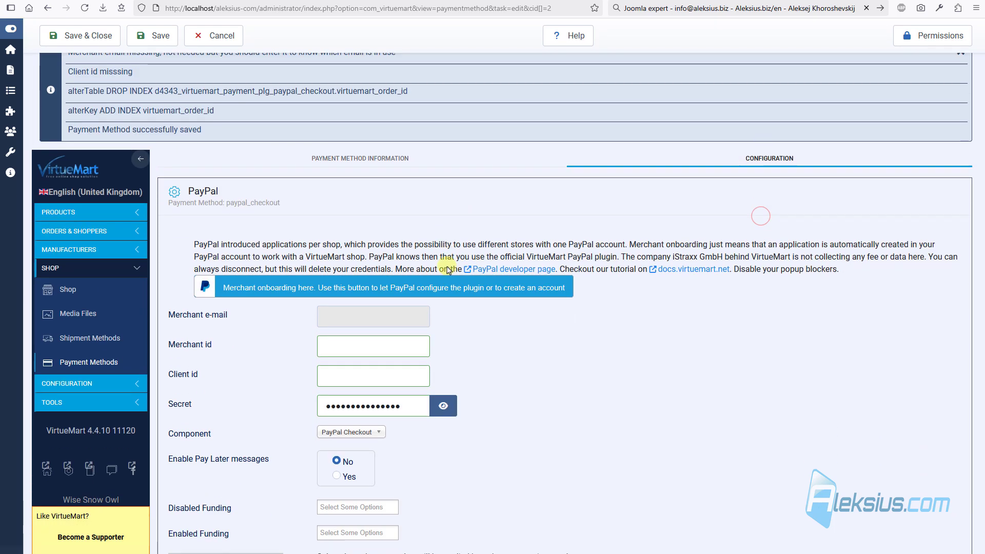
scroll(446, 264, down, 8)
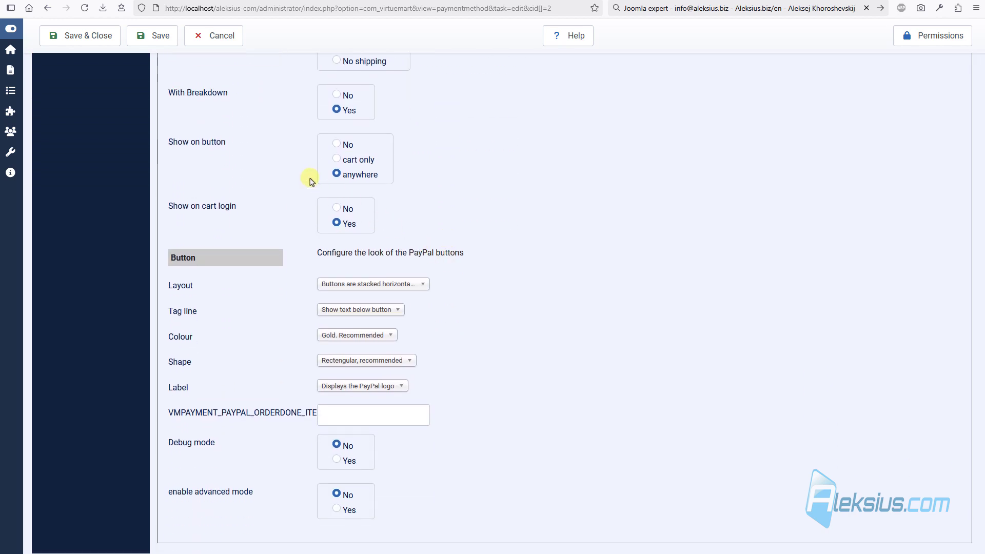
scroll(439, 321, up, 17)
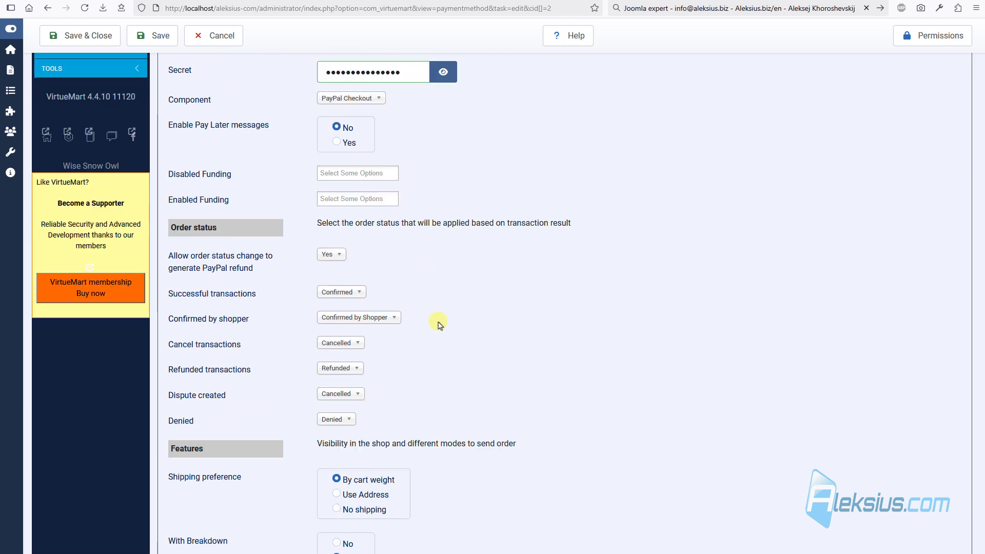
click(87, 34)
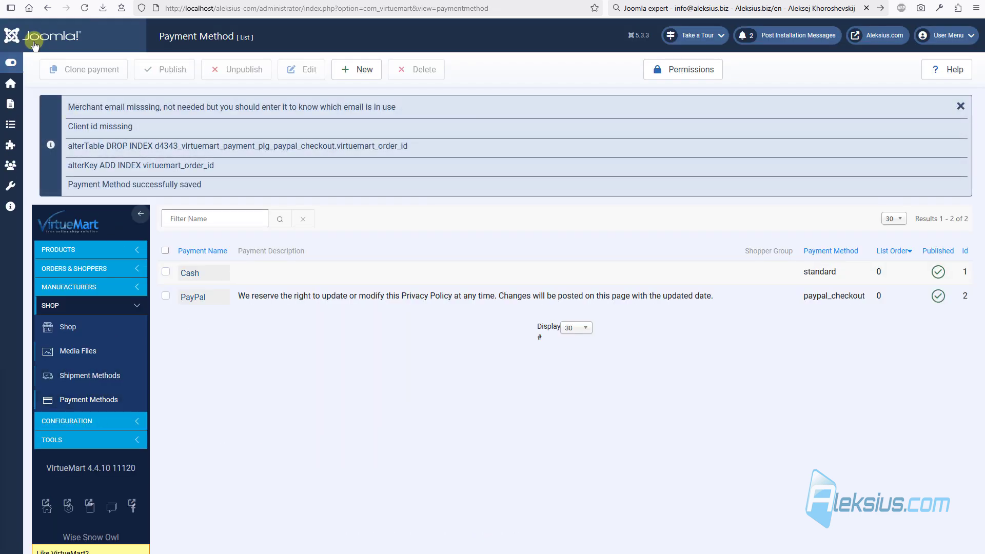
Create a published payment method named "Card" with the type "VM Payment - Standard" and save it.
click(357, 69)
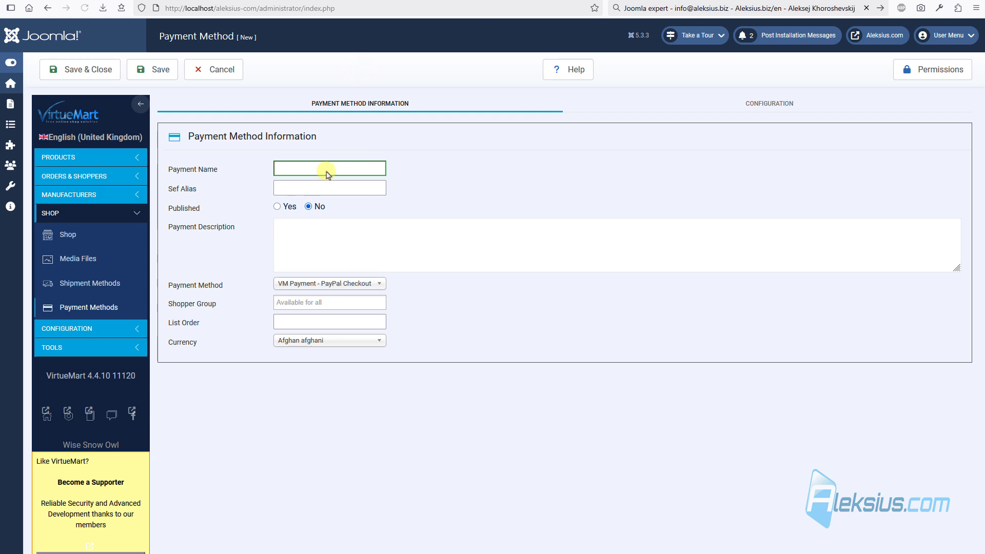
click(325, 170)
text(Card)
click(291, 206)
click(367, 284)
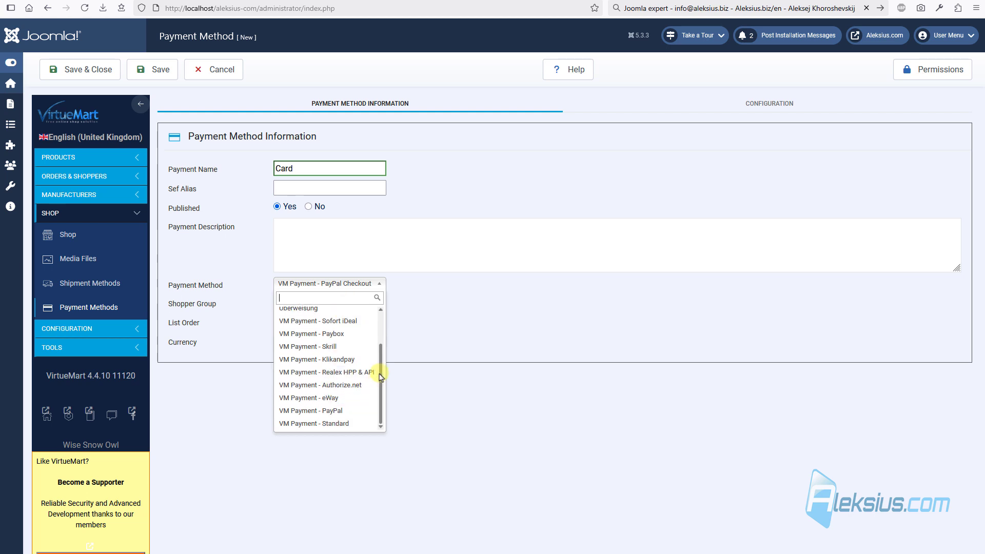
click(352, 425)
click(160, 70)
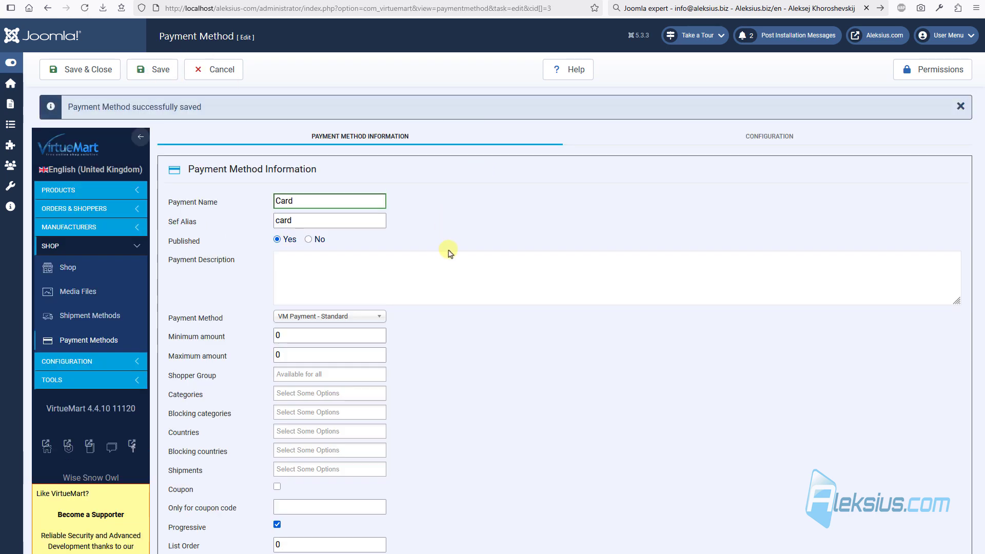
Set the Card payment method's currency to United States dollar and save it.
scroll(449, 253, down, 2)
scroll(454, 251, down, 1)
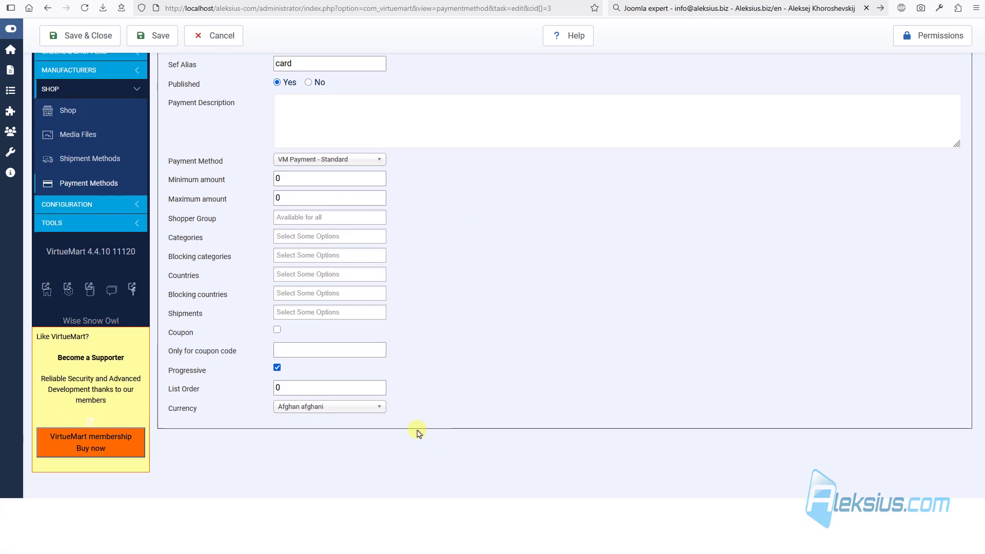
click(346, 410)
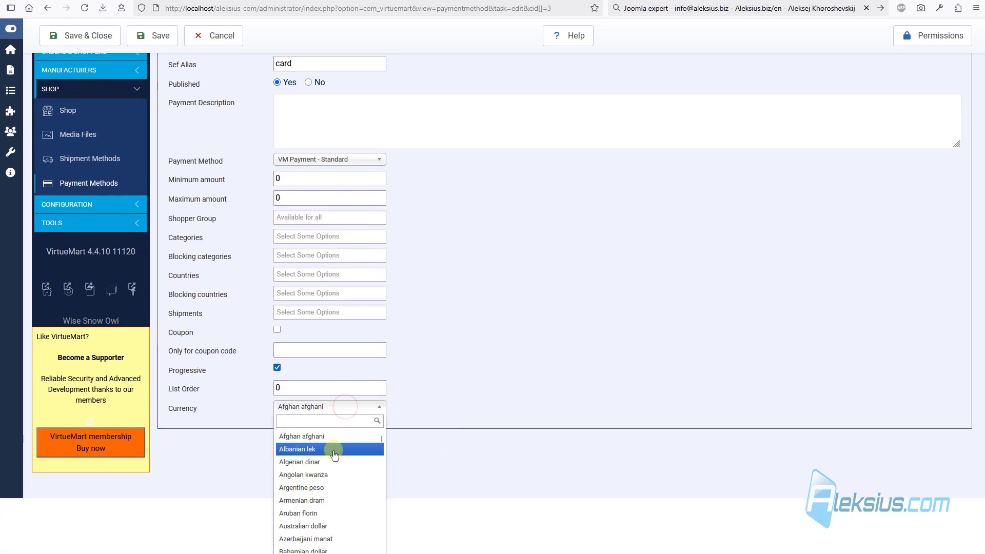
text(uni)
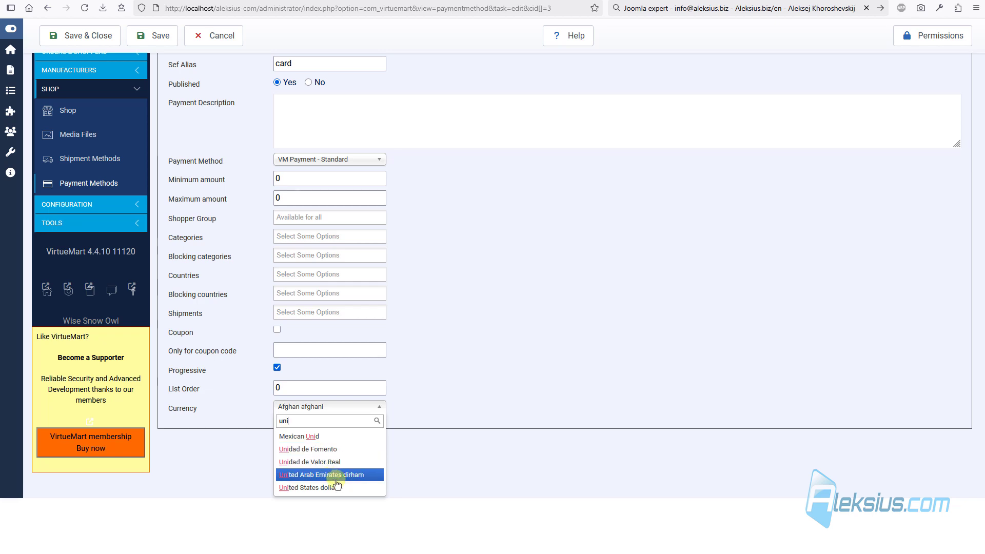
click(320, 488)
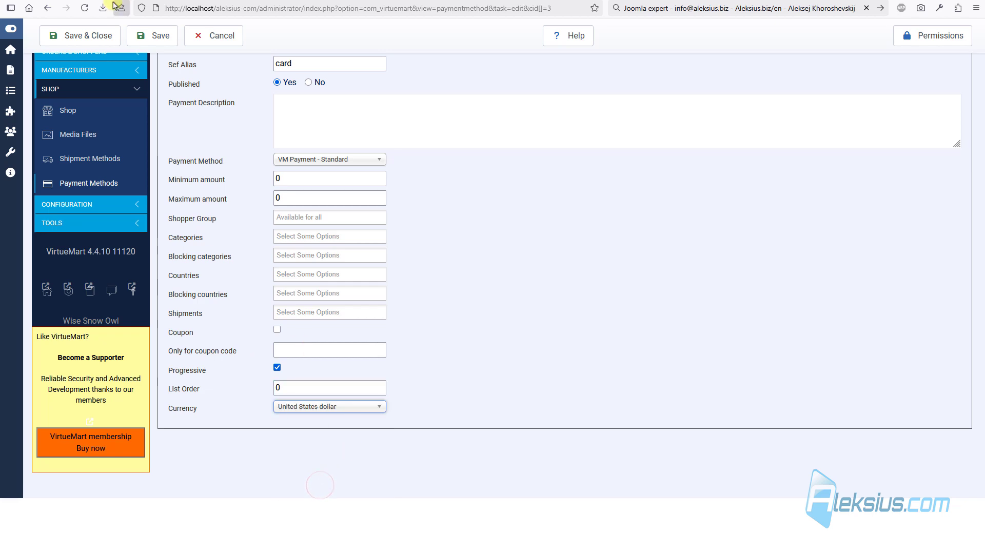
click(155, 39)
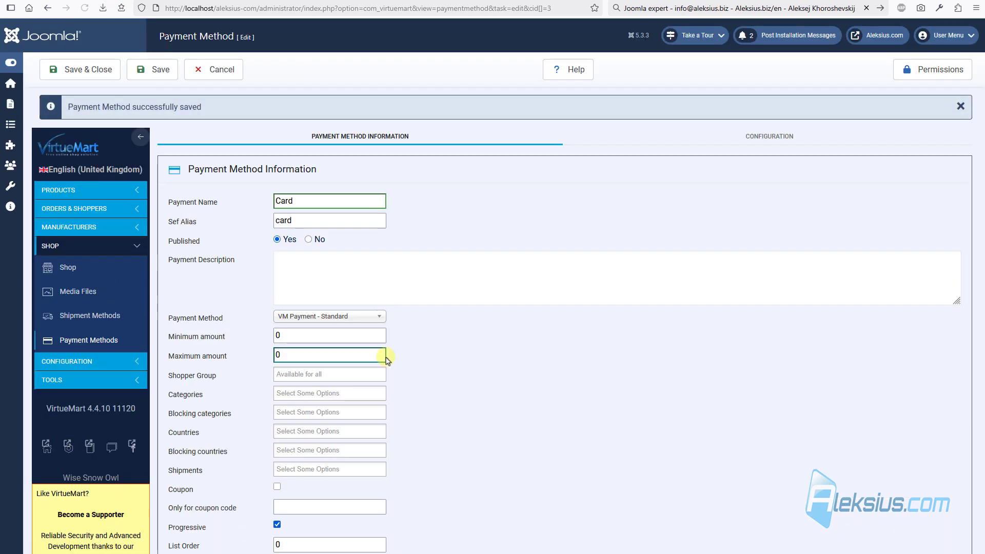
Set the fee per transaction to 10 in the Card method's configuration and save it.
click(754, 141)
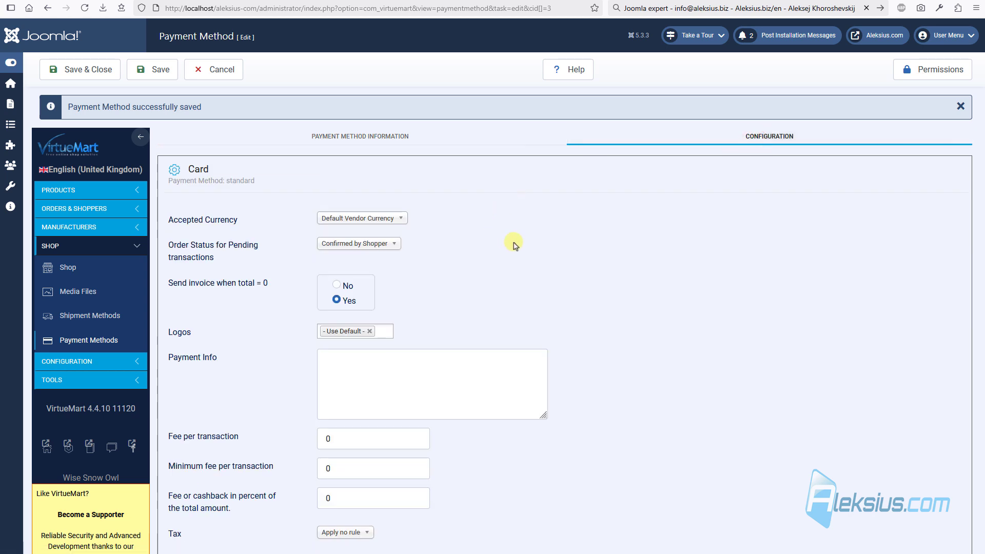
scroll(440, 398, down, 1)
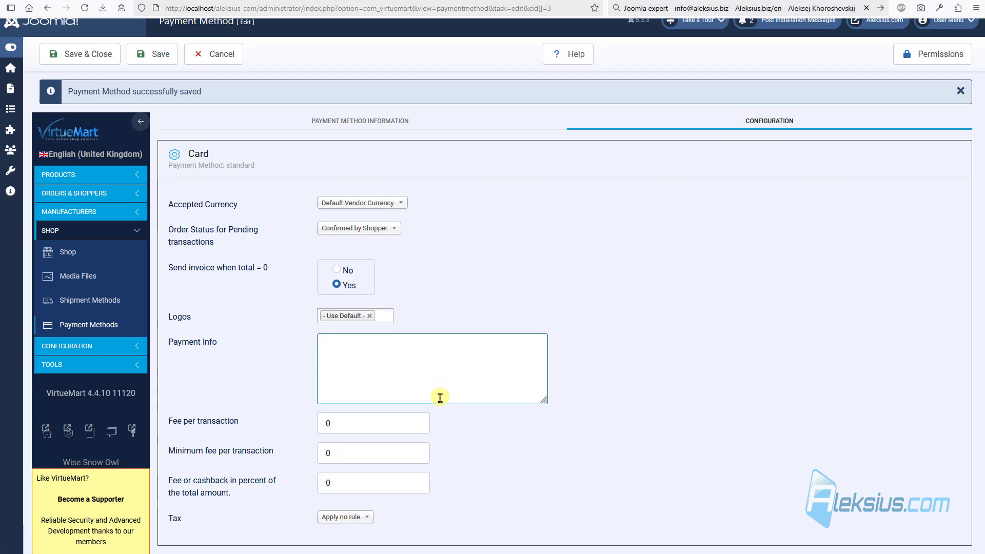
click(154, 35)
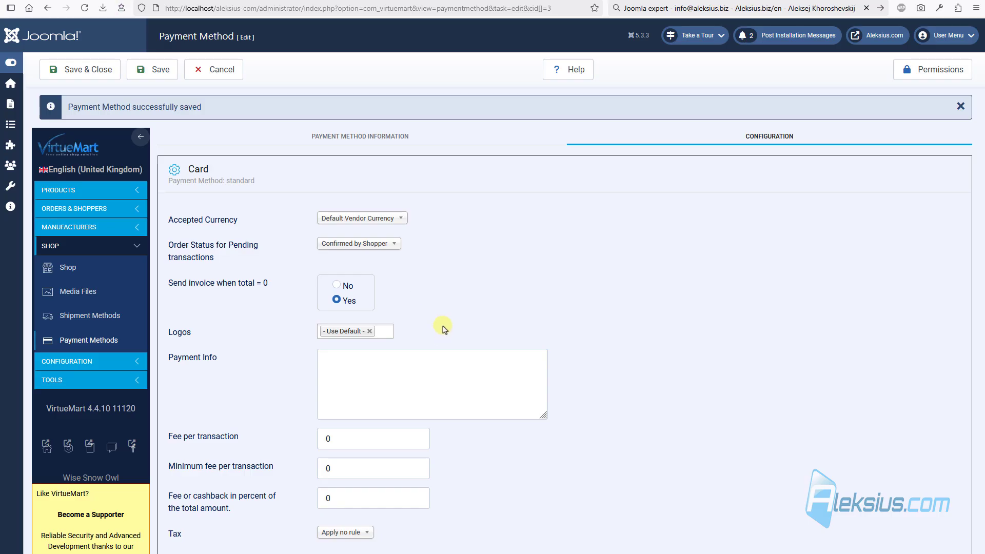
double_click(328, 439)
text(10)
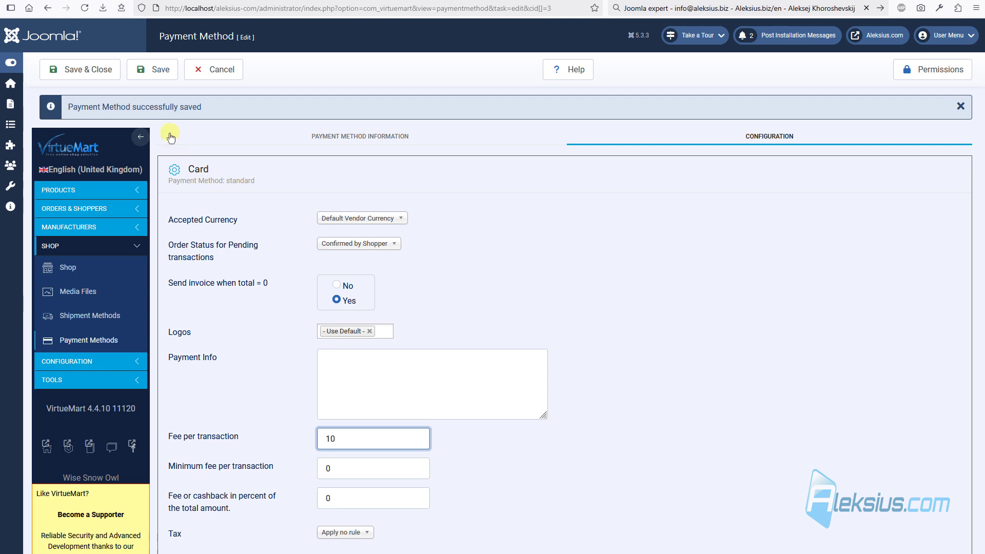
click(159, 69)
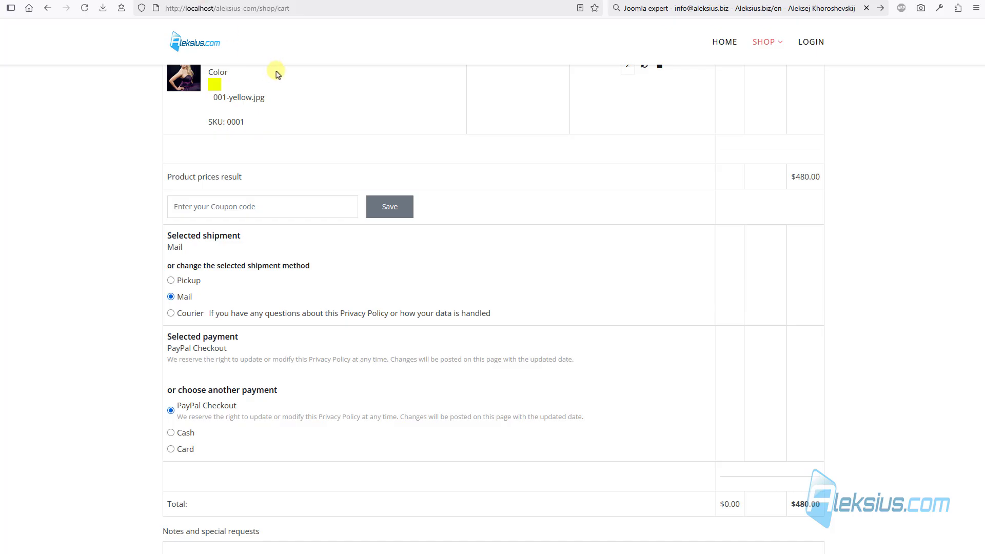
Reload the storefront cart to check the Card payment option, and save and close the Card method in the administration.
key(F5)
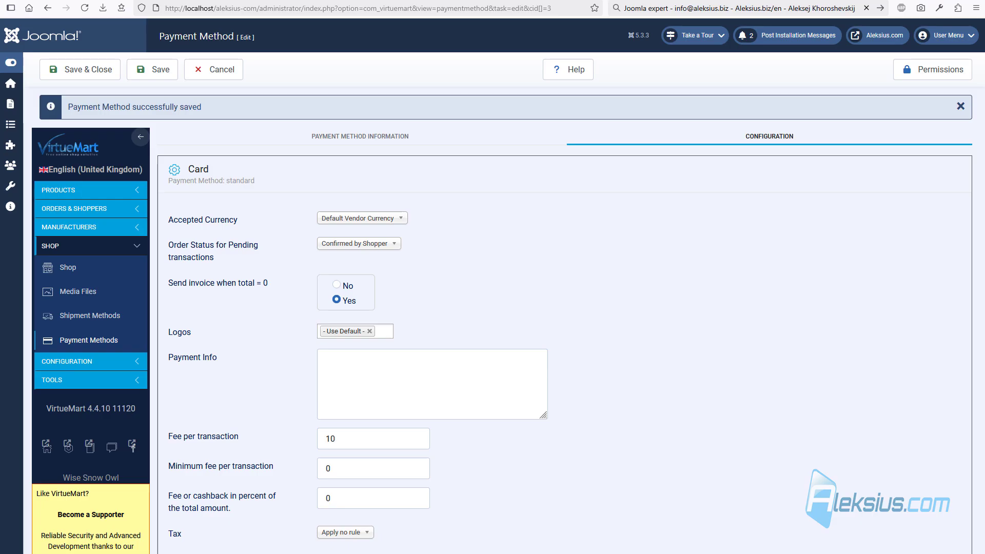
click(101, 68)
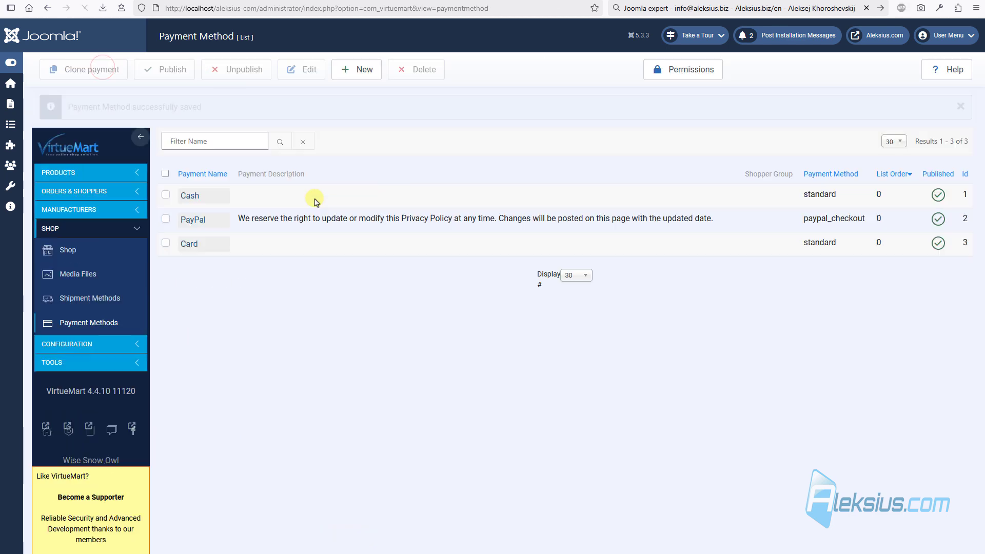